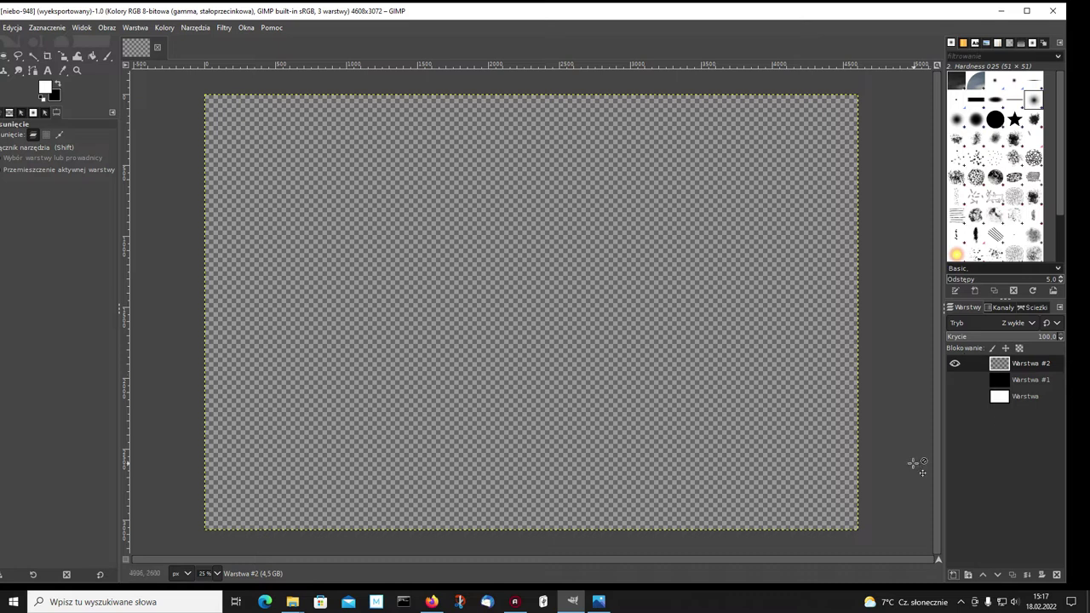
Toggle layer visibility to inspect each layer, leaving only the empty top layer shown
left_click(955, 396)
left_click(955, 379)
left_click(954, 363)
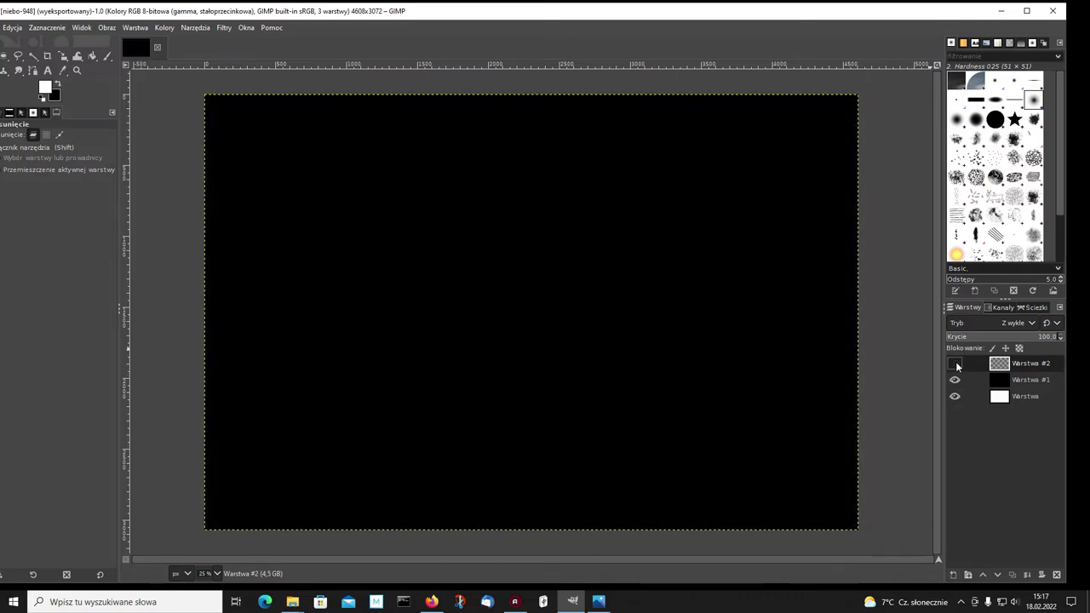
left_click(955, 379)
left_click(954, 396)
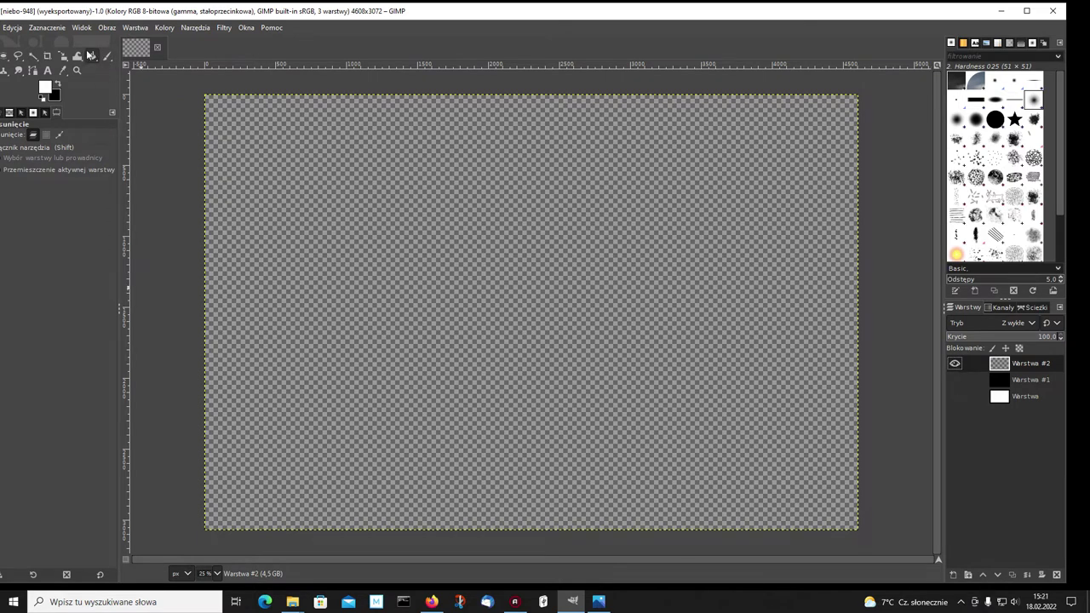
Fill the top layer Warstwa #2 with solid grey 8f8f8f using Bucket Fill
left_click(94, 57)
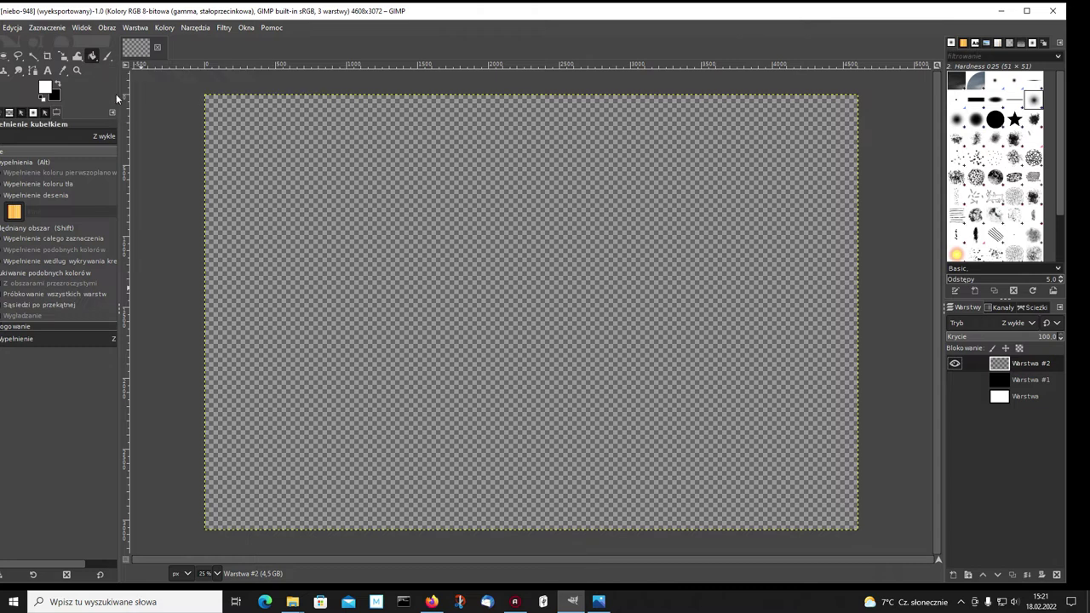
left_click(56, 97)
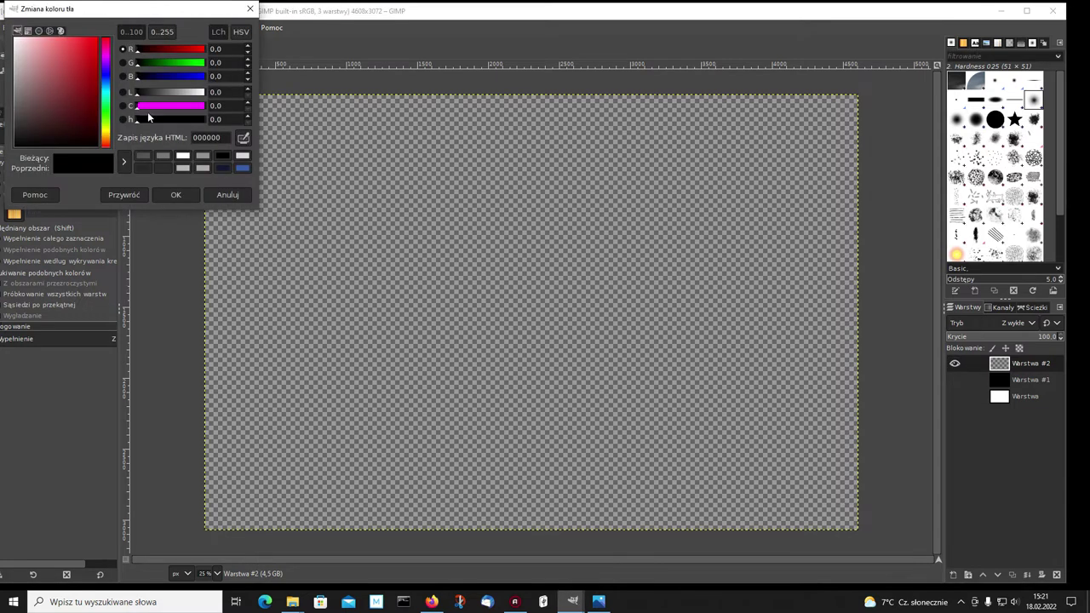
left_click(204, 158)
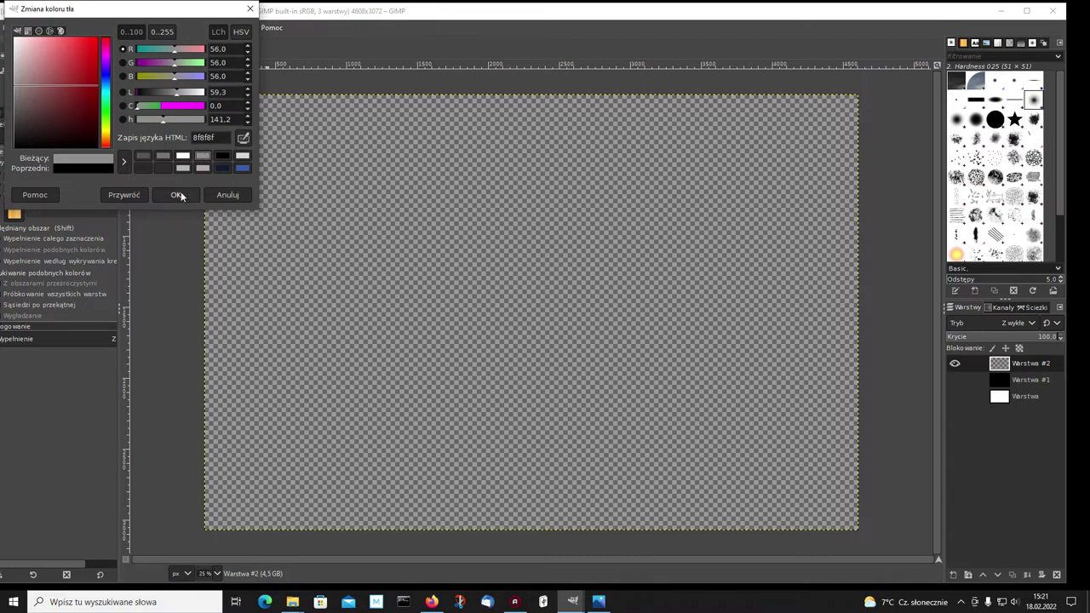
left_click(178, 195)
left_click(58, 84)
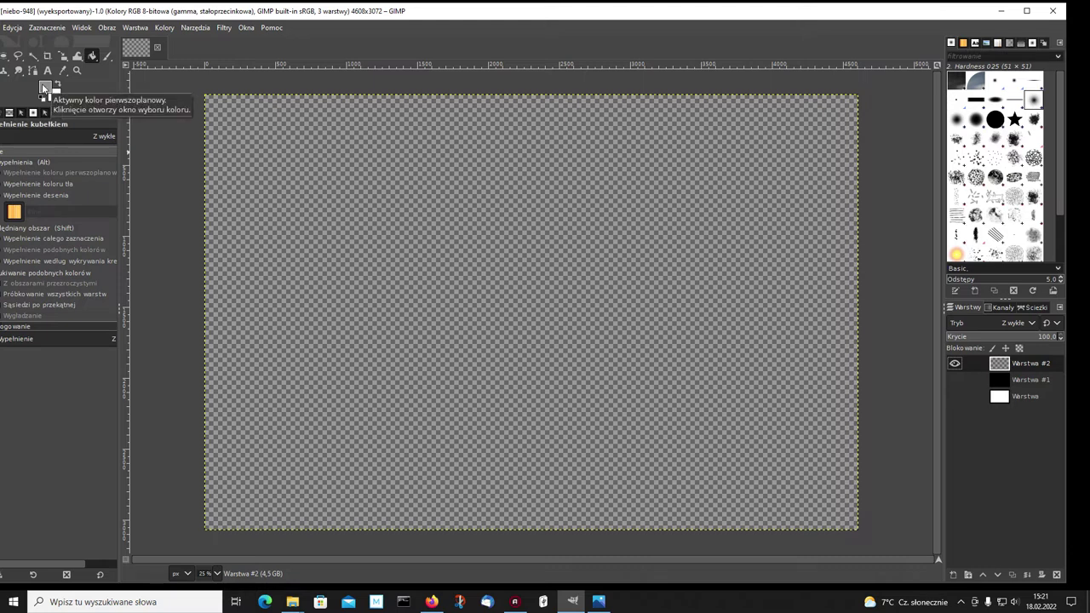
left_click(309, 164)
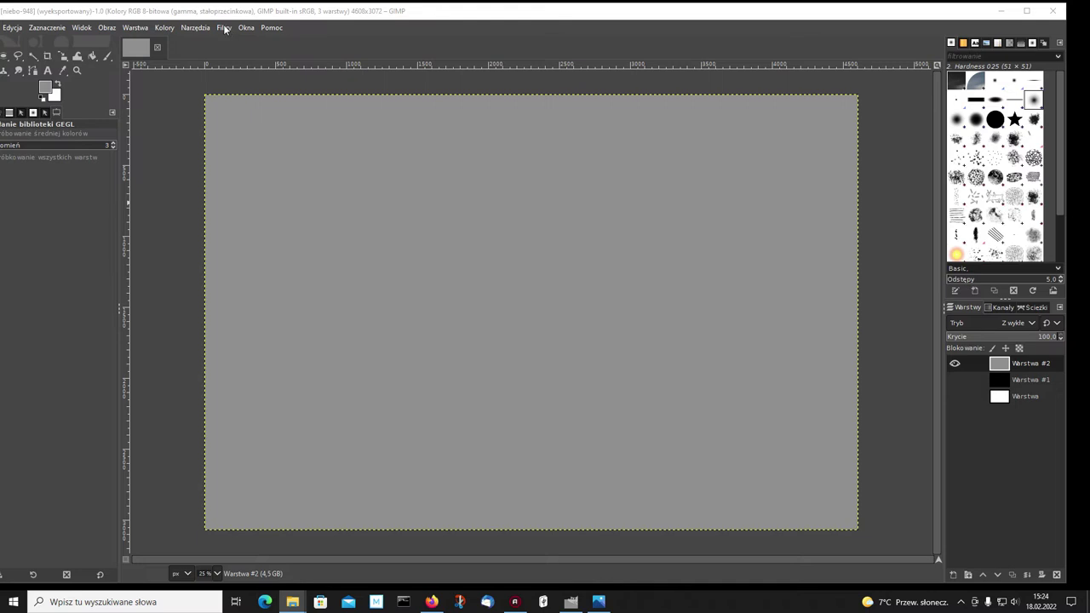
Apply the Polar Coordinates distortion filter to warp the grey layer into a disc
left_click(224, 30)
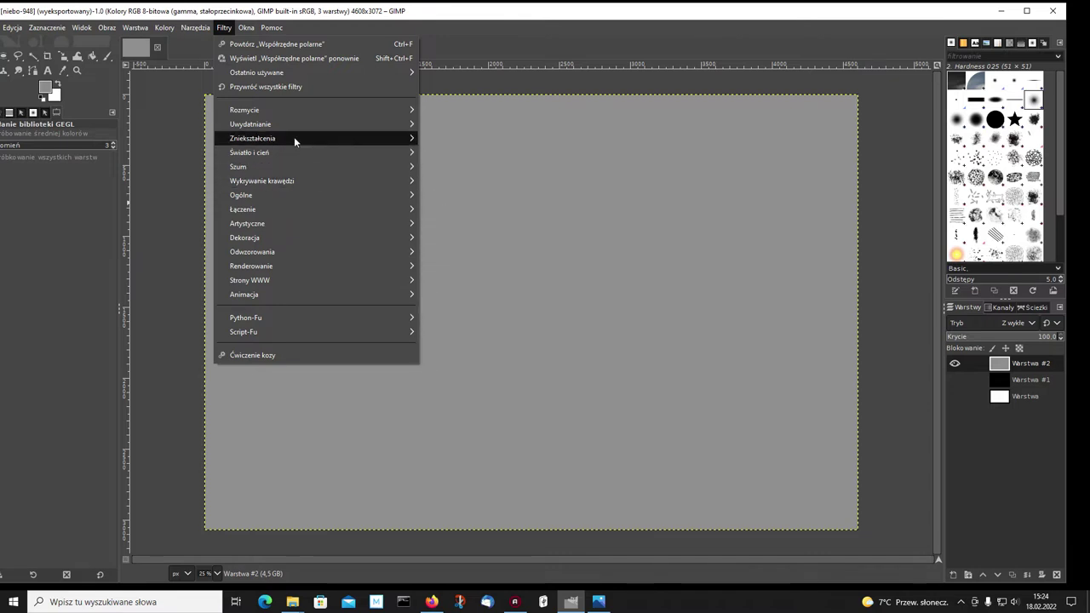
mouse_move(253, 138)
left_click(460, 237)
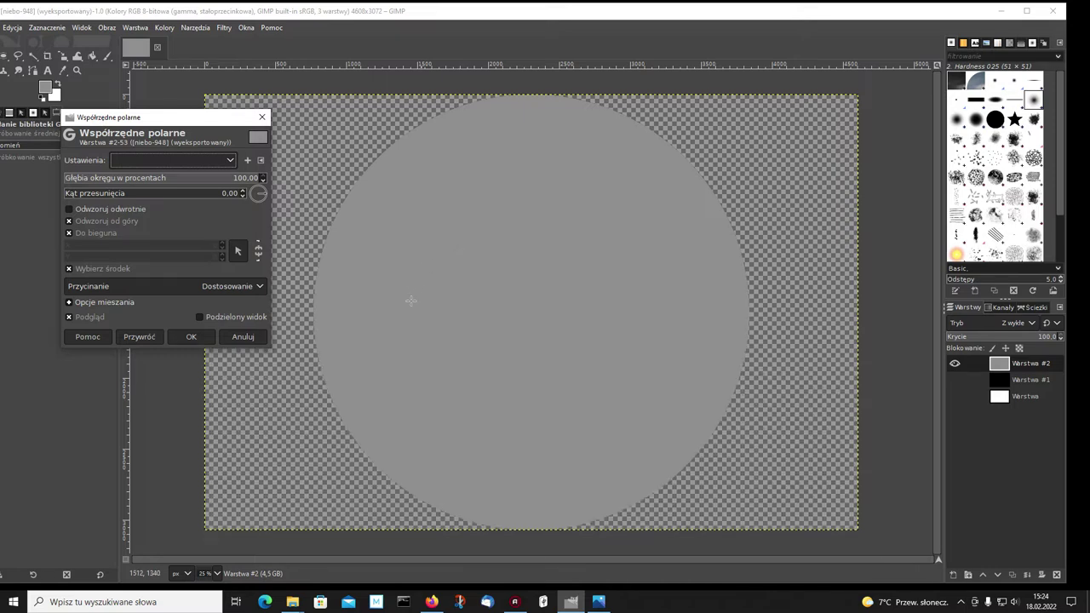
left_click(191, 337)
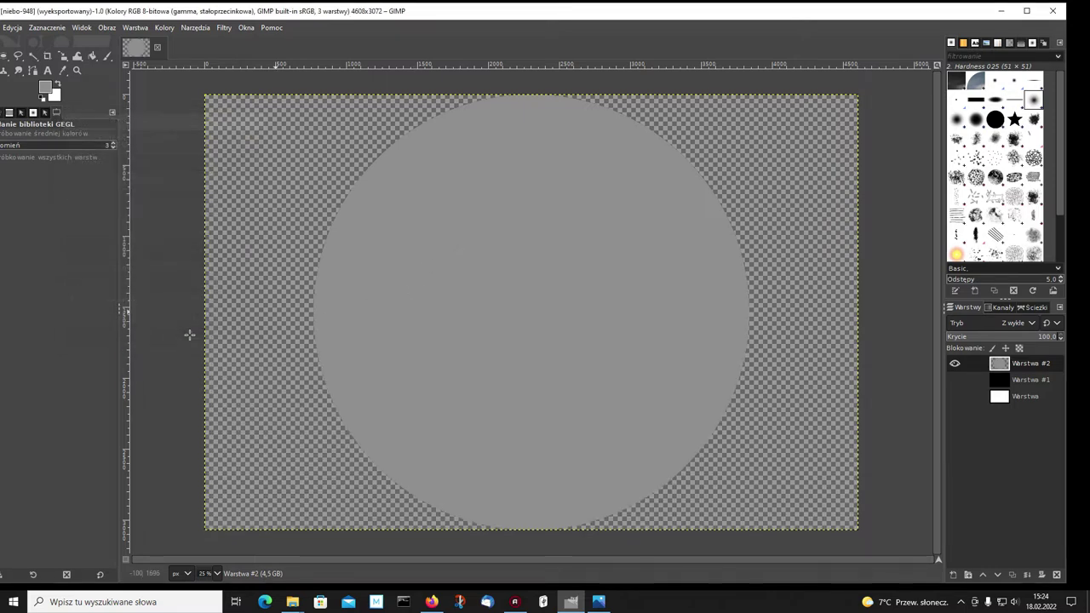
Smudge away the disc's vertical seam with a size-167 Smudge brush over the black background
left_click(953, 381)
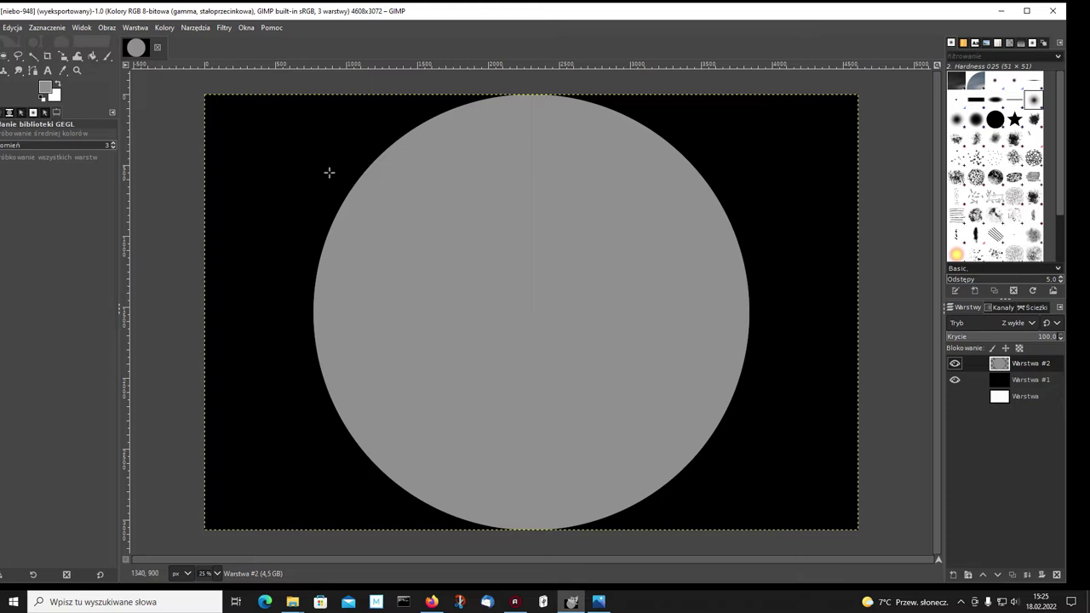
left_click(23, 74)
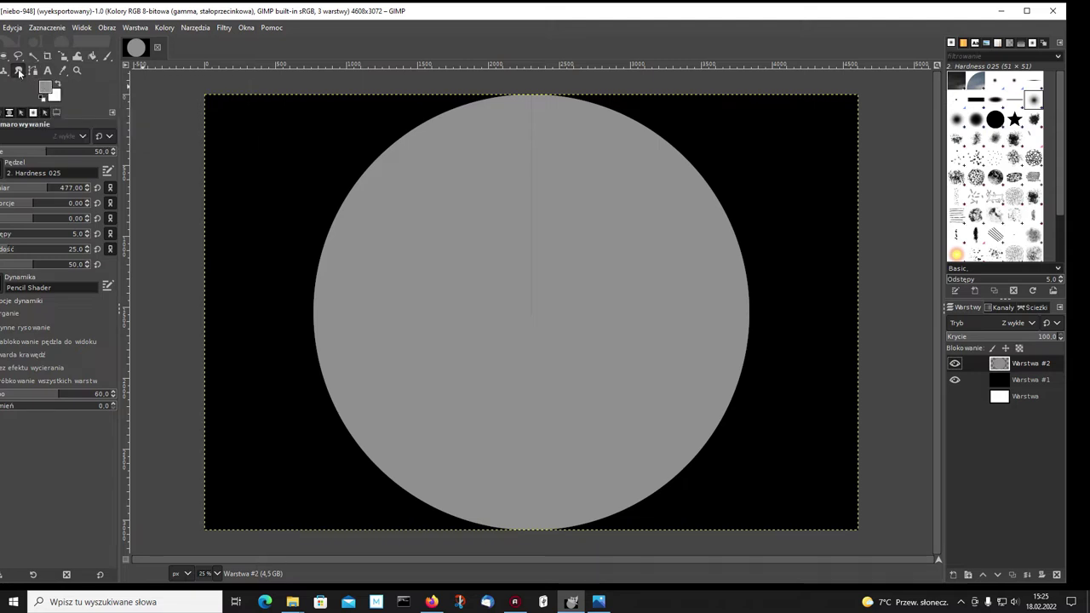
right_click(20, 73)
left_click(74, 73)
left_click(16, 187)
left_click_drag(456, 12, 465, 13)
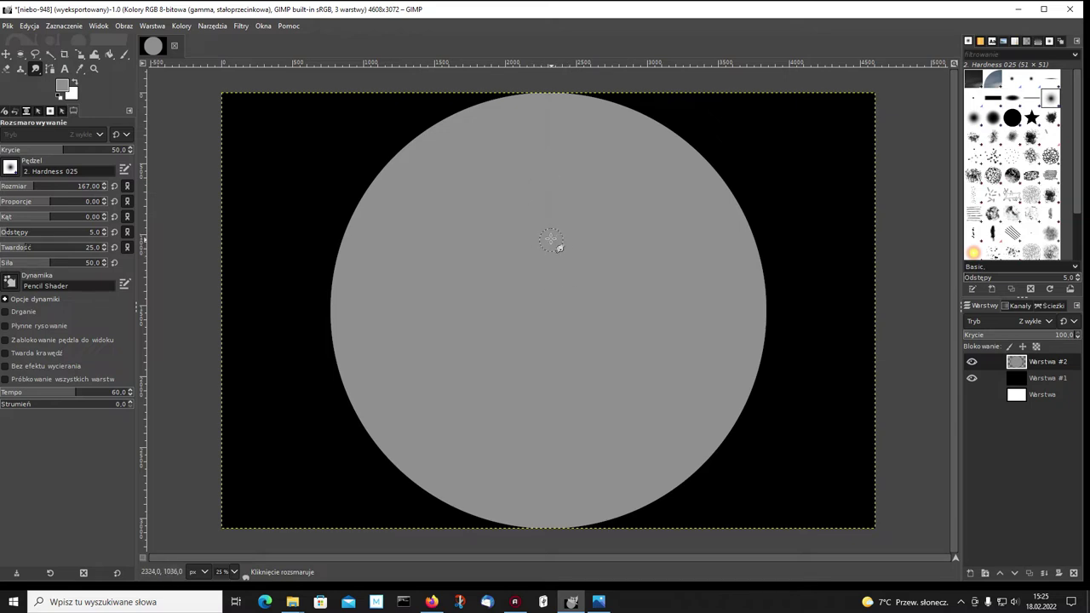
left_click(971, 378)
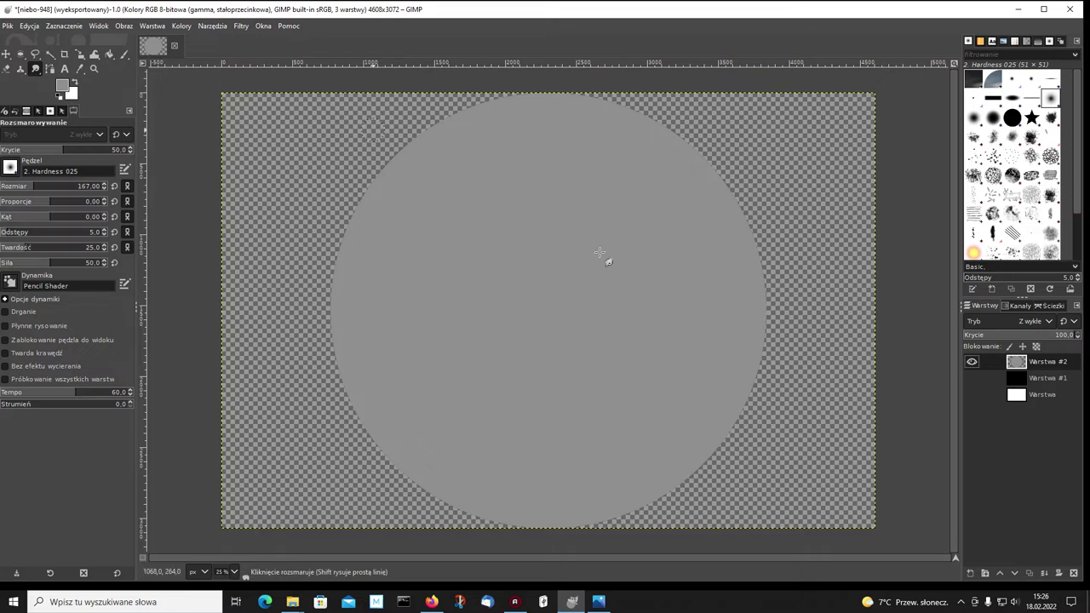
Show black layer Warstwa #1 behind the grey disc and zoom out to 12.5%
left_click(6, 54)
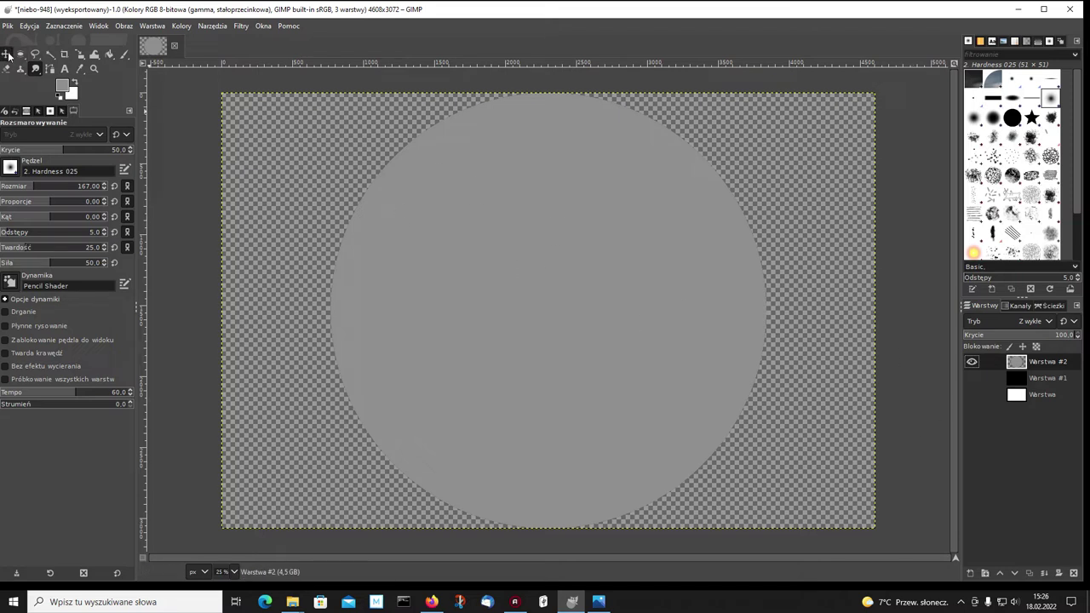
left_click(972, 378)
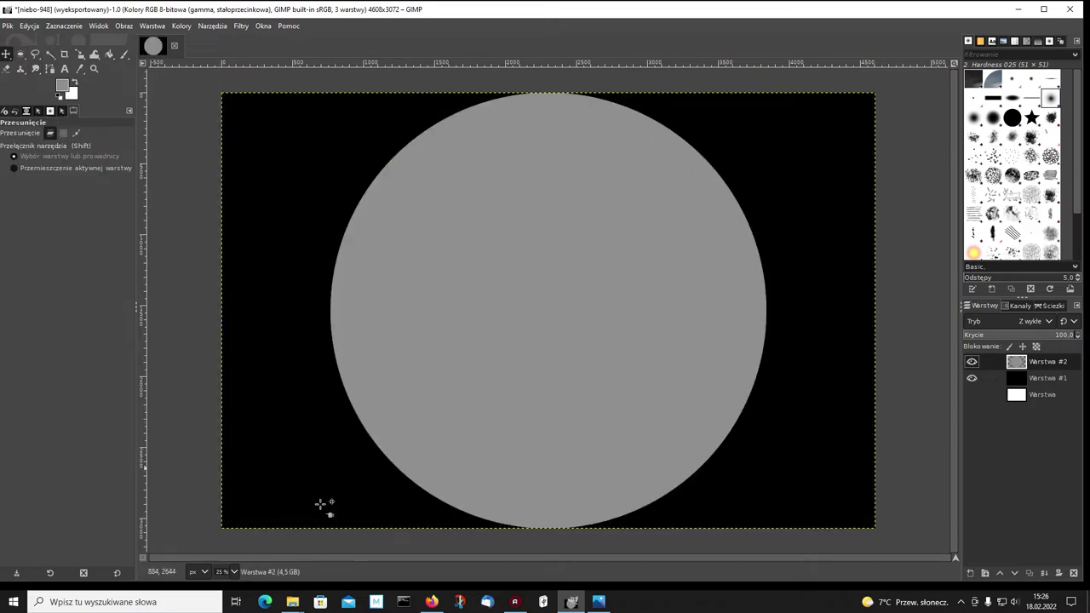
left_click(234, 572)
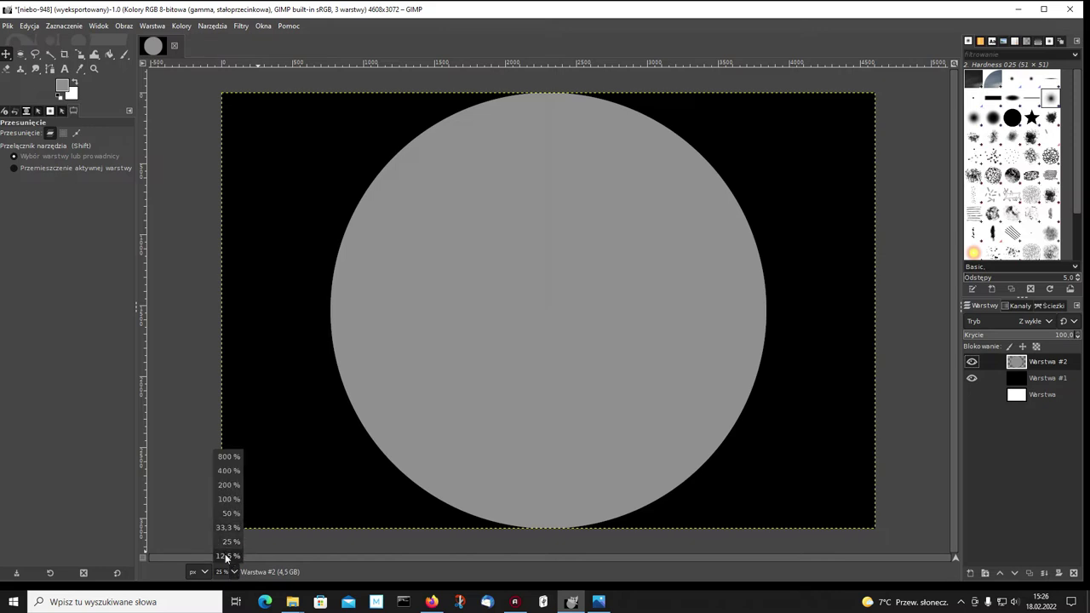
left_click(227, 556)
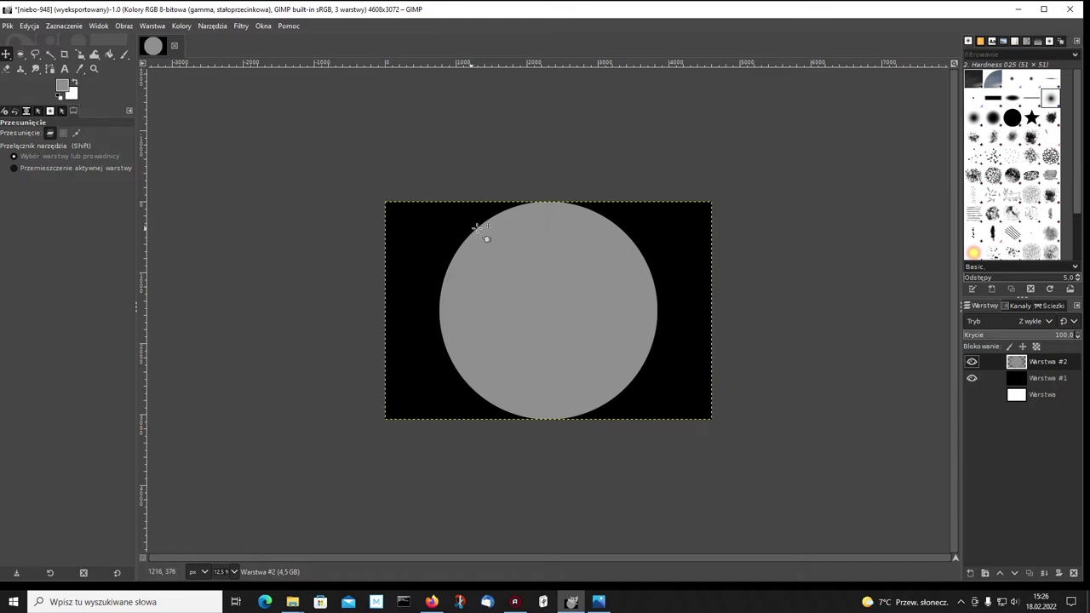
Apply a Gaussian blur of size 10.5 to soften the disc's edge
left_click(240, 26)
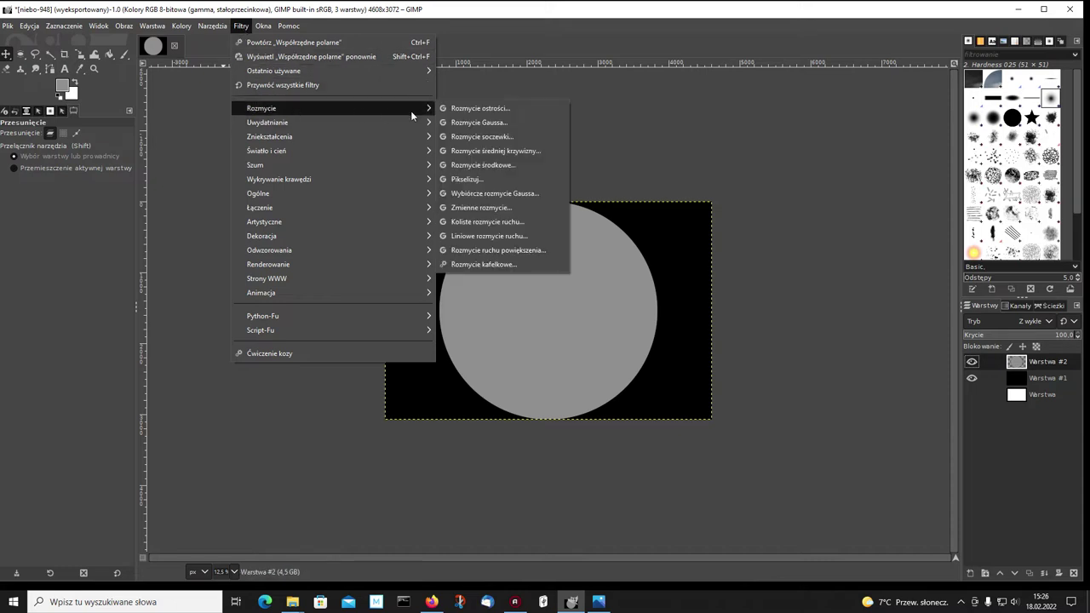
left_click(484, 121)
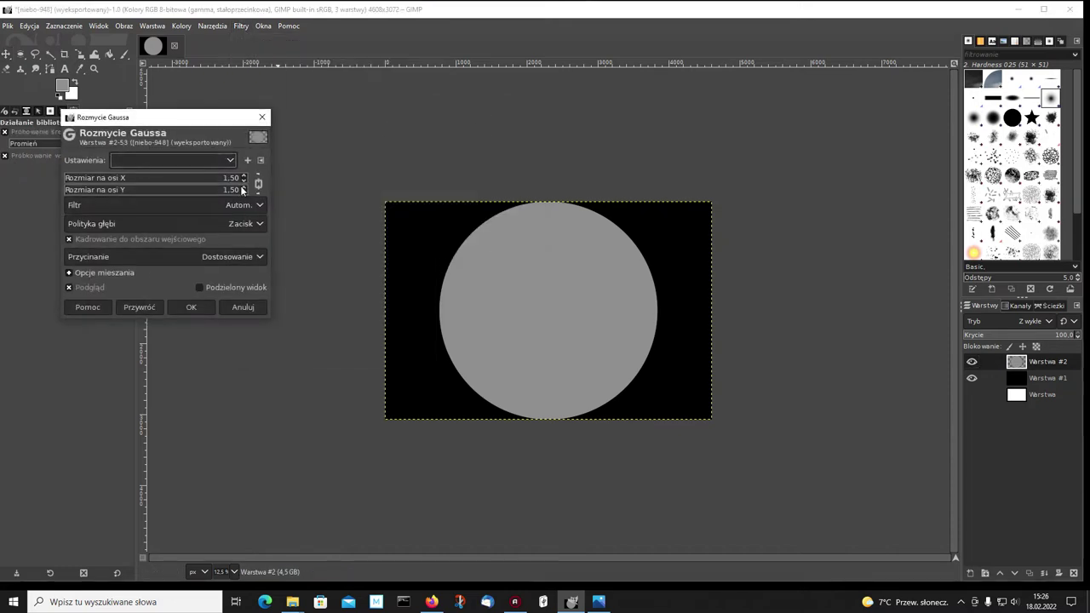
left_click(243, 176)
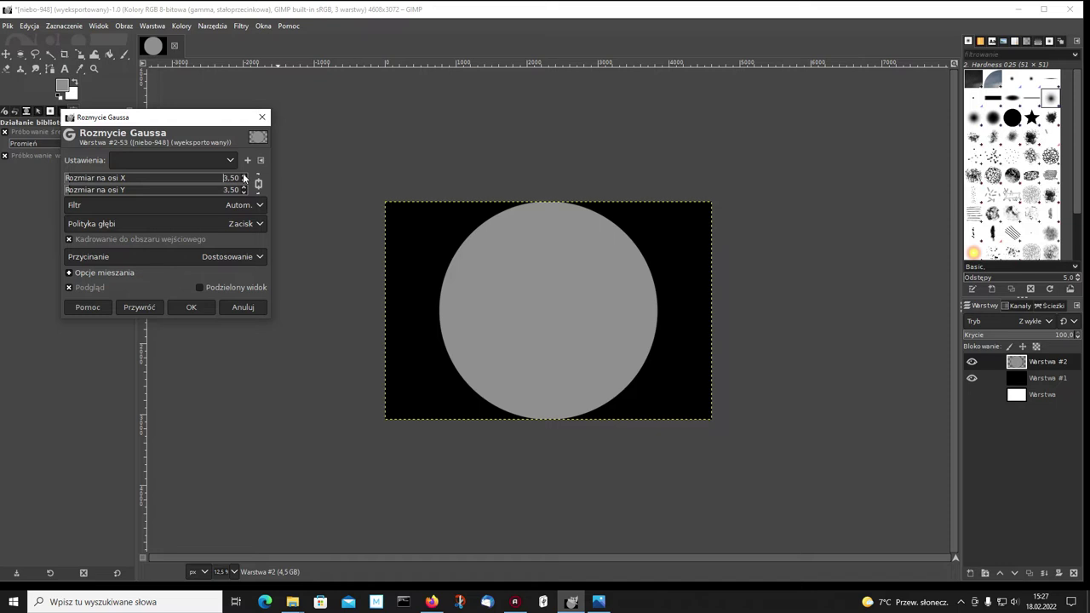
left_click(243, 176)
left_click(243, 177)
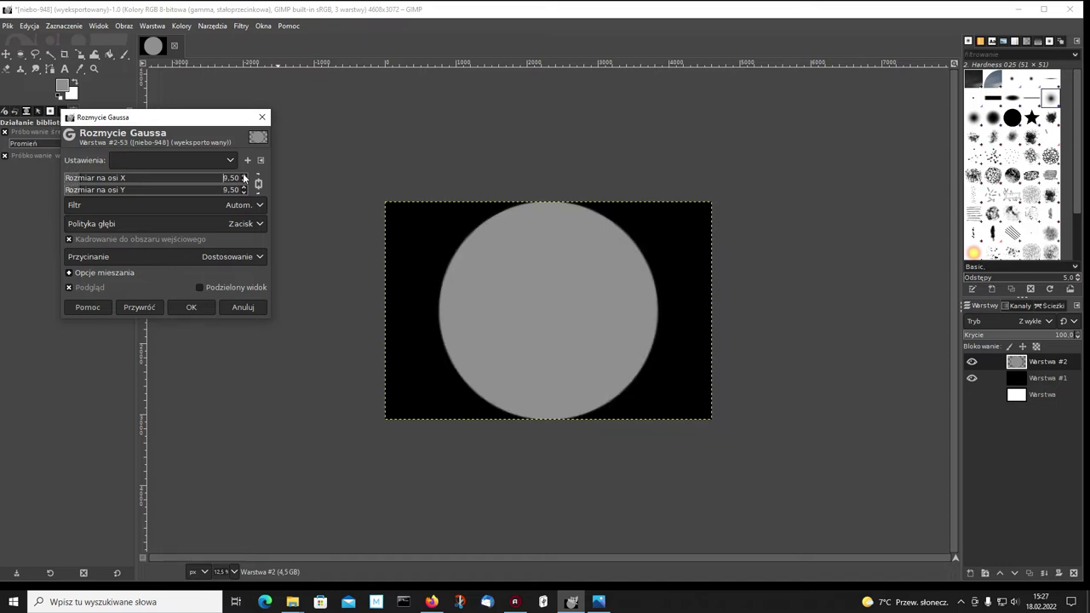
left_click(244, 176)
left_click(195, 308)
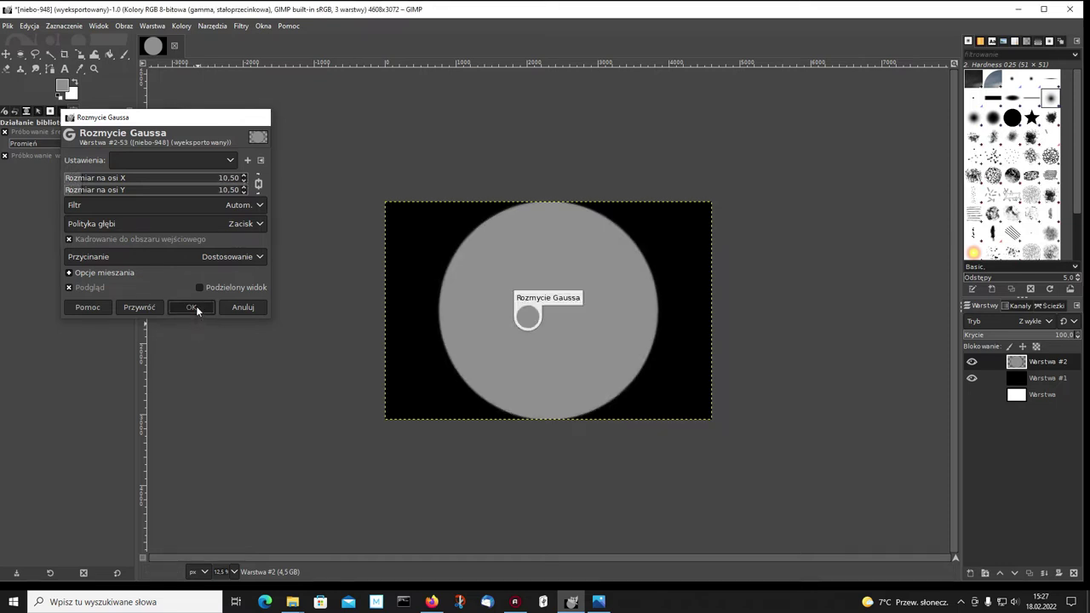
Inspect the blurred edge at 50% zoom, zoom back out, and hide the black layer
left_click(233, 572)
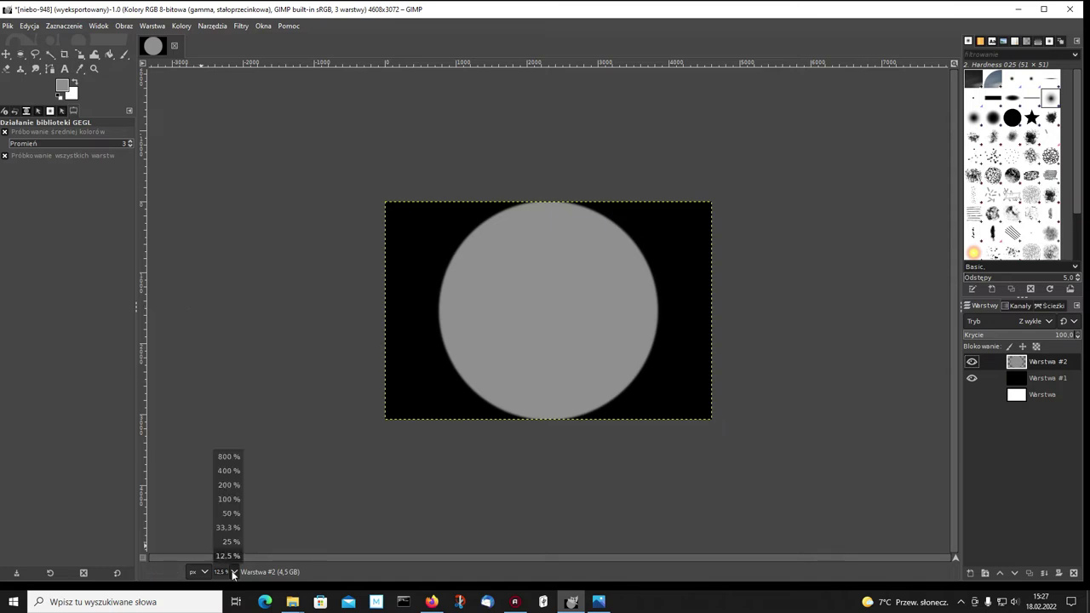
left_click(228, 515)
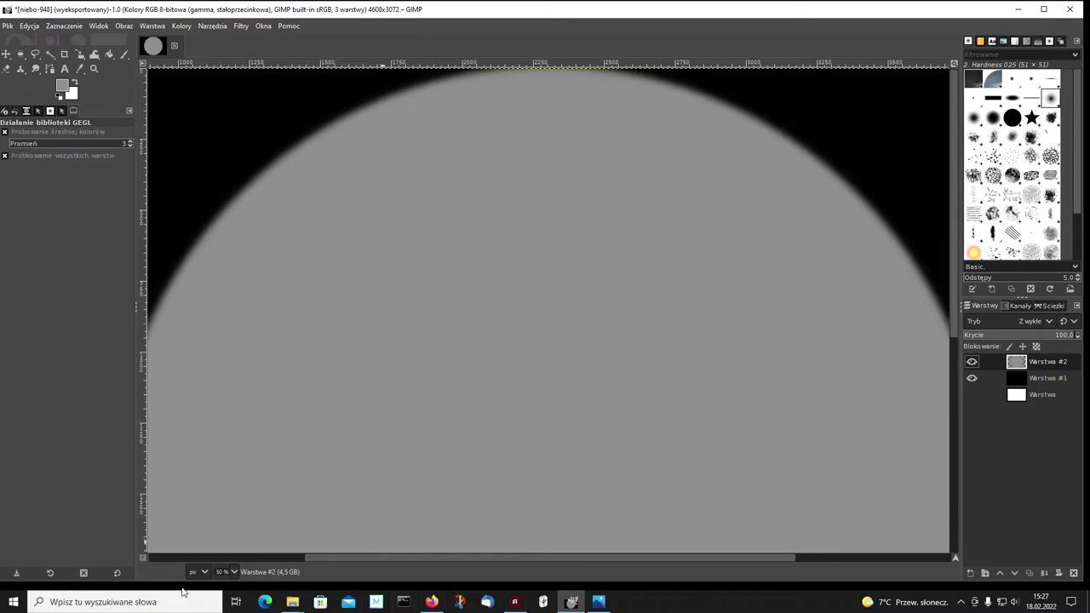
left_click(236, 572)
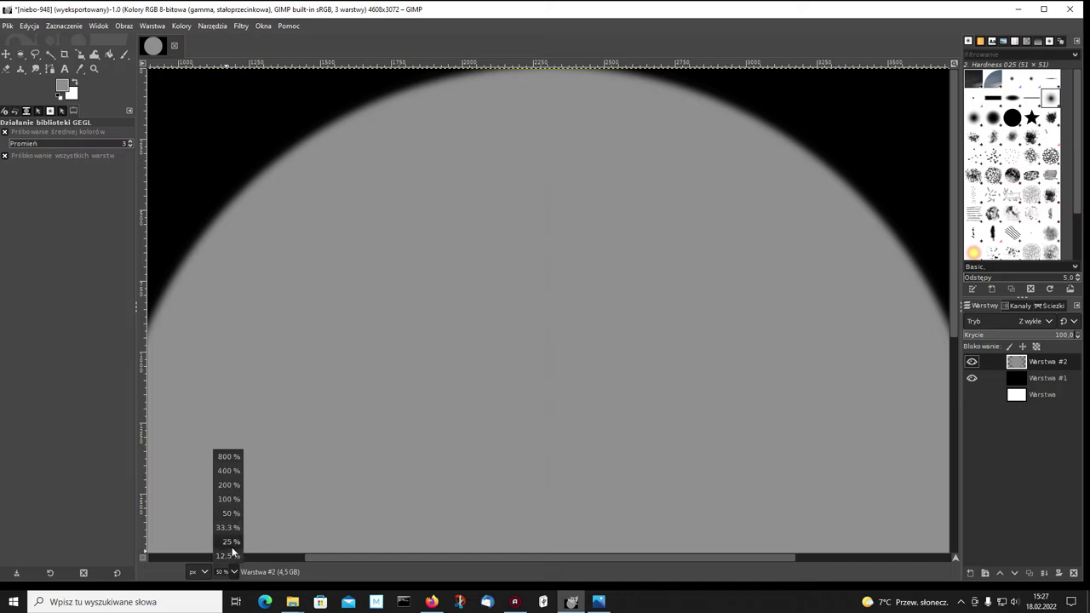
left_click(227, 555)
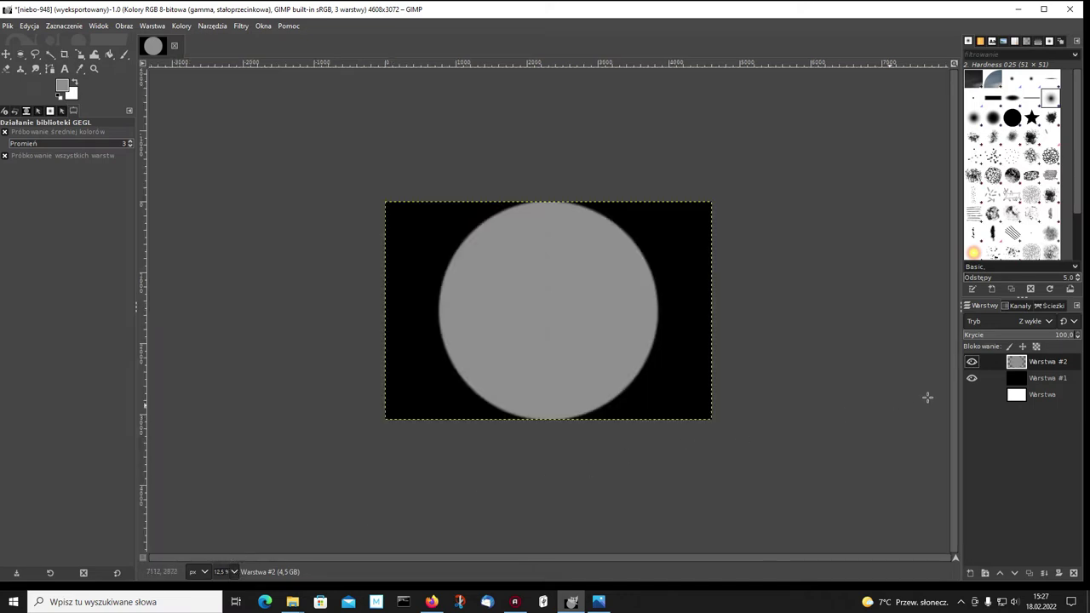
left_click(971, 378)
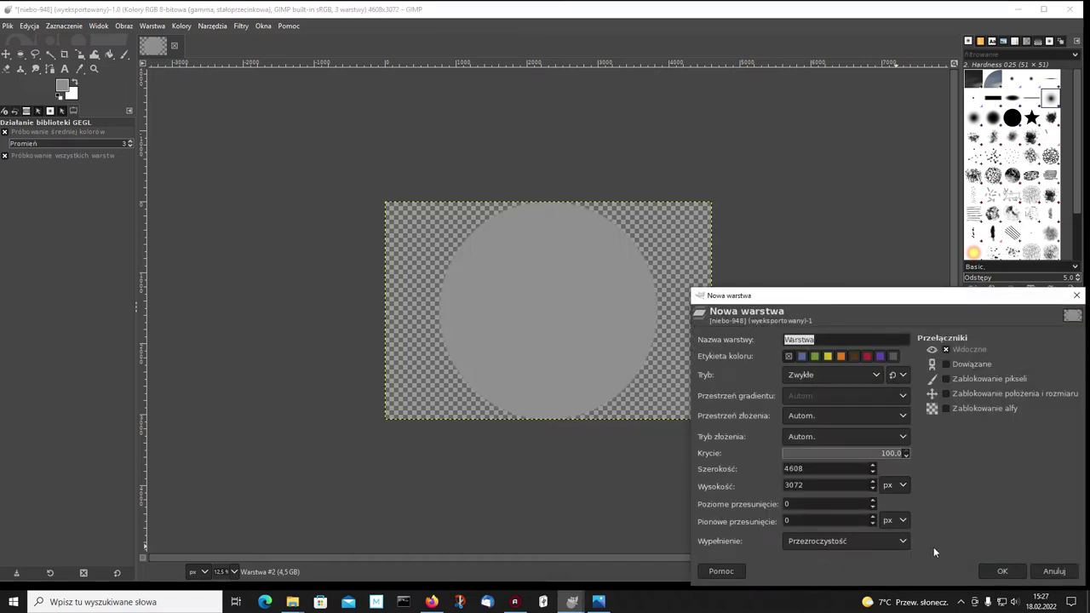
Add a transparent layer Warstwa #3 at the top of the stack and choose the Paintbrush
left_click(992, 572)
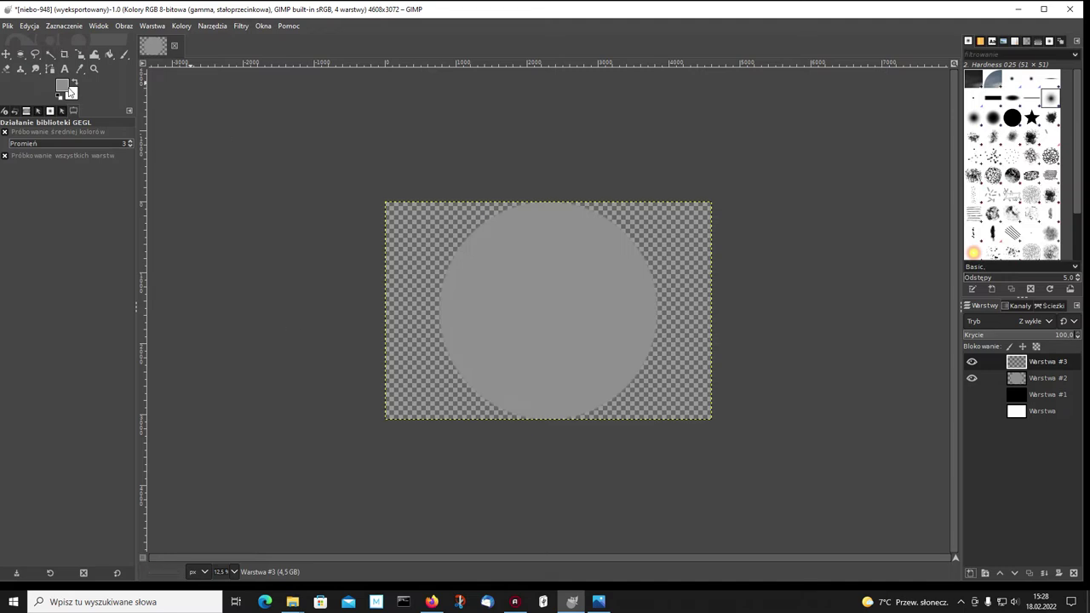
left_click(125, 54)
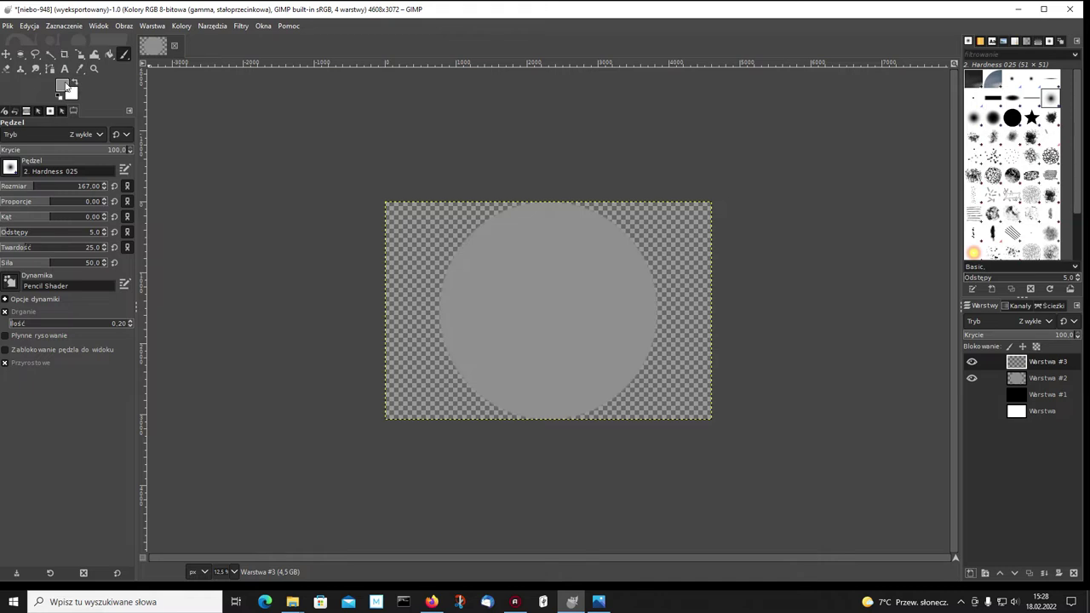
Set the foreground paint colour to mid-grey 686868
left_click(66, 86)
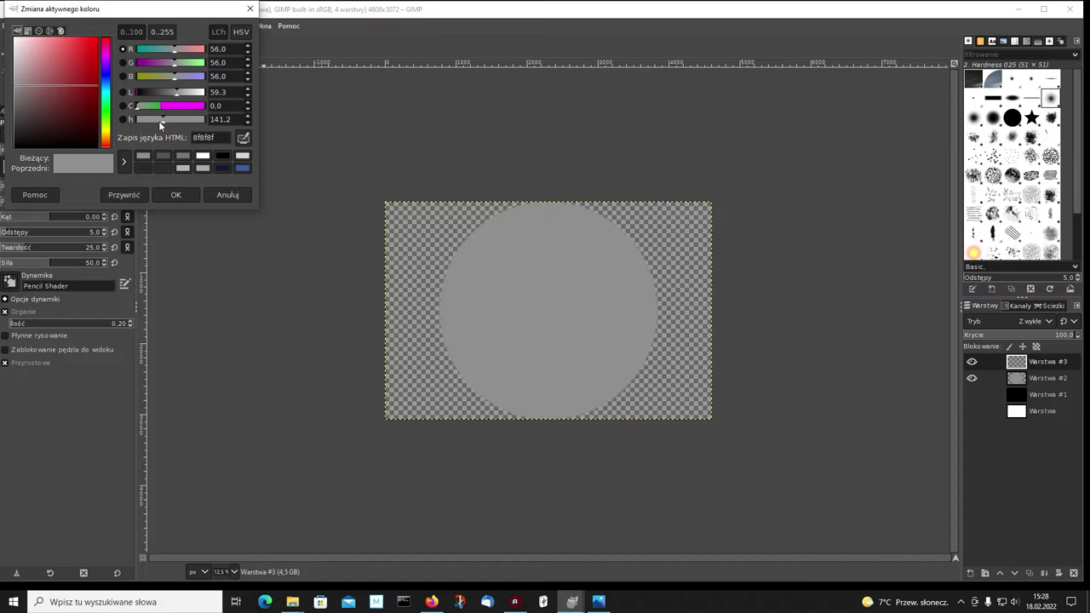
left_click(169, 96)
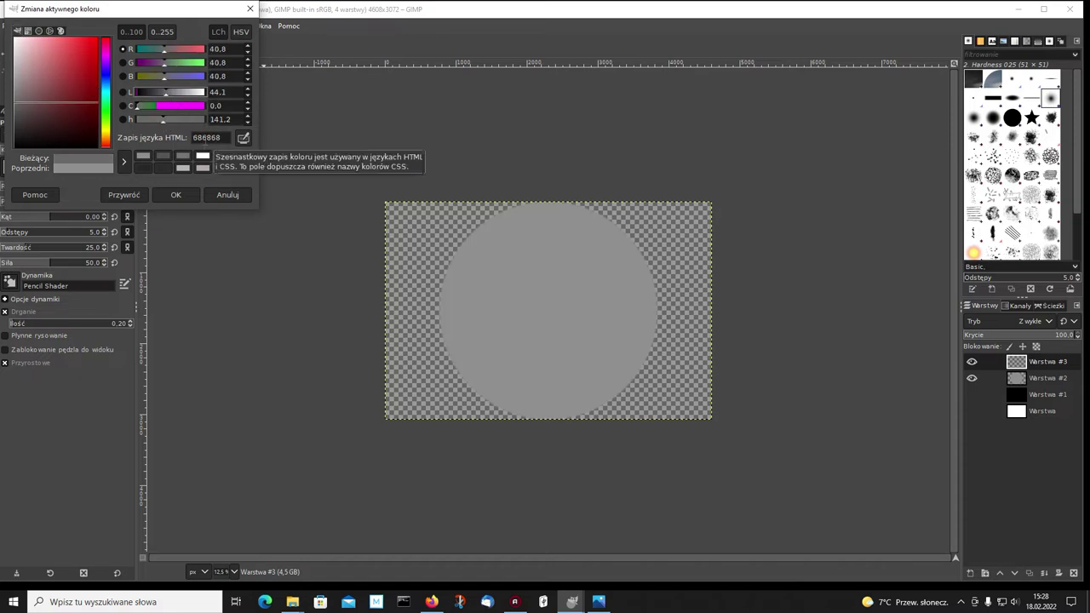
left_click(175, 195)
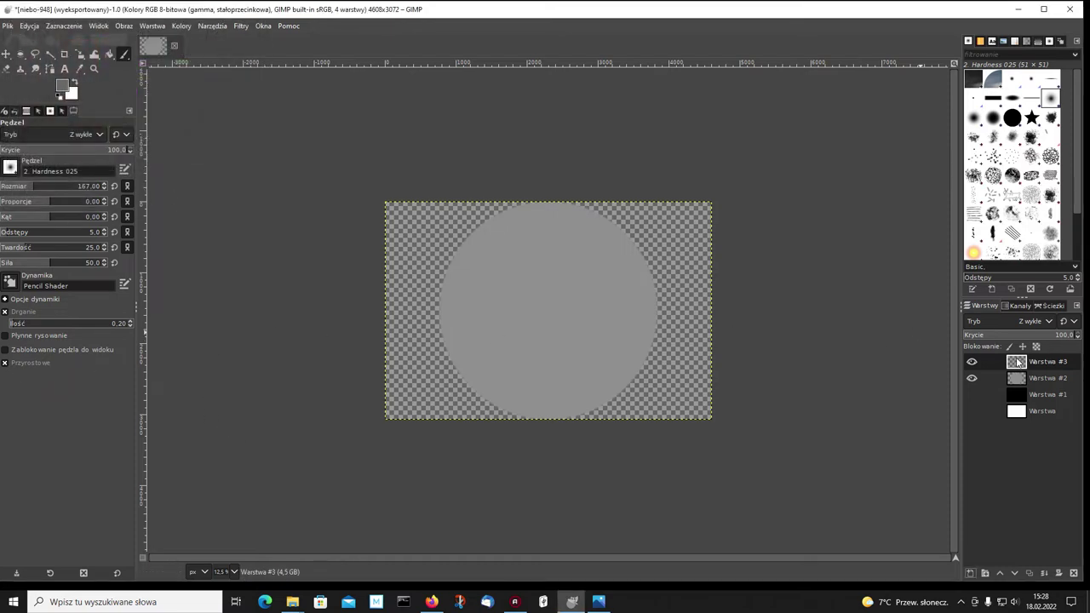
Select Warstwa #3 and enlarge the soft brush to size 623
left_click(1018, 363)
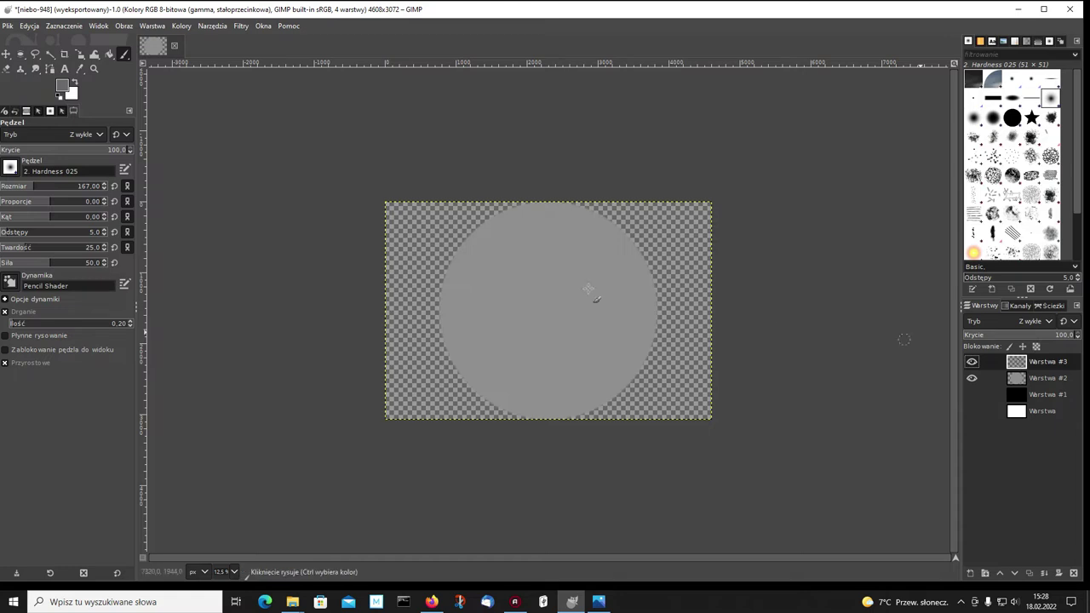
left_click(10, 168)
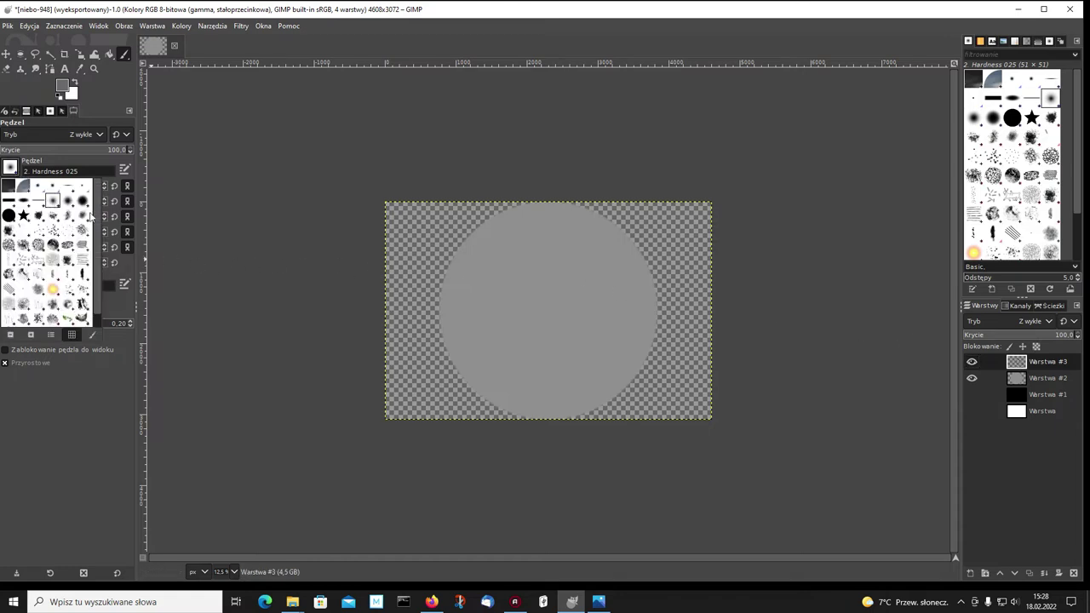
left_click(121, 279)
left_click(52, 186)
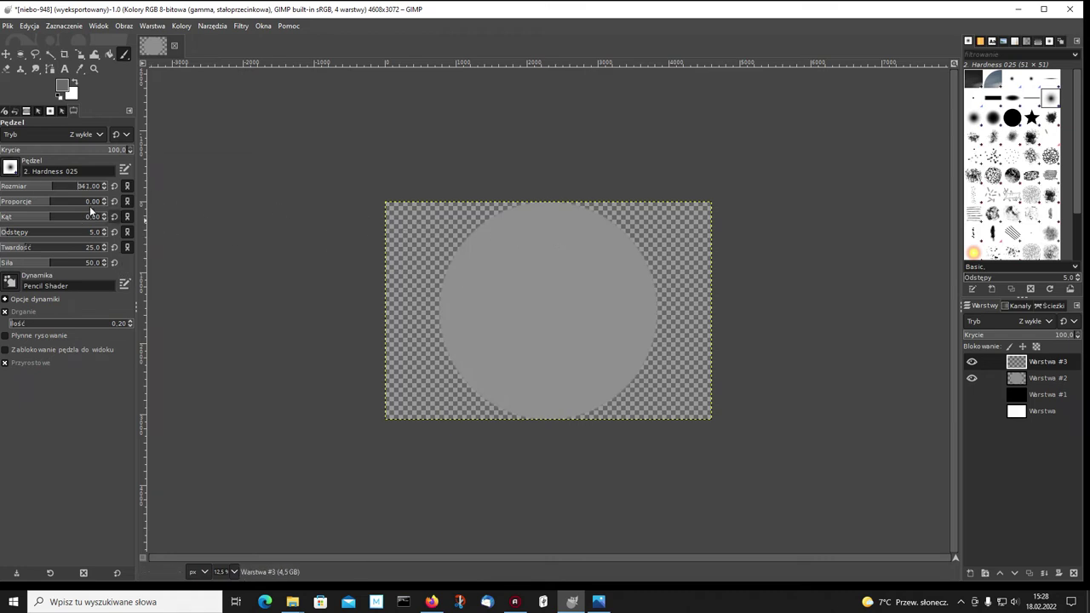
left_click(75, 185)
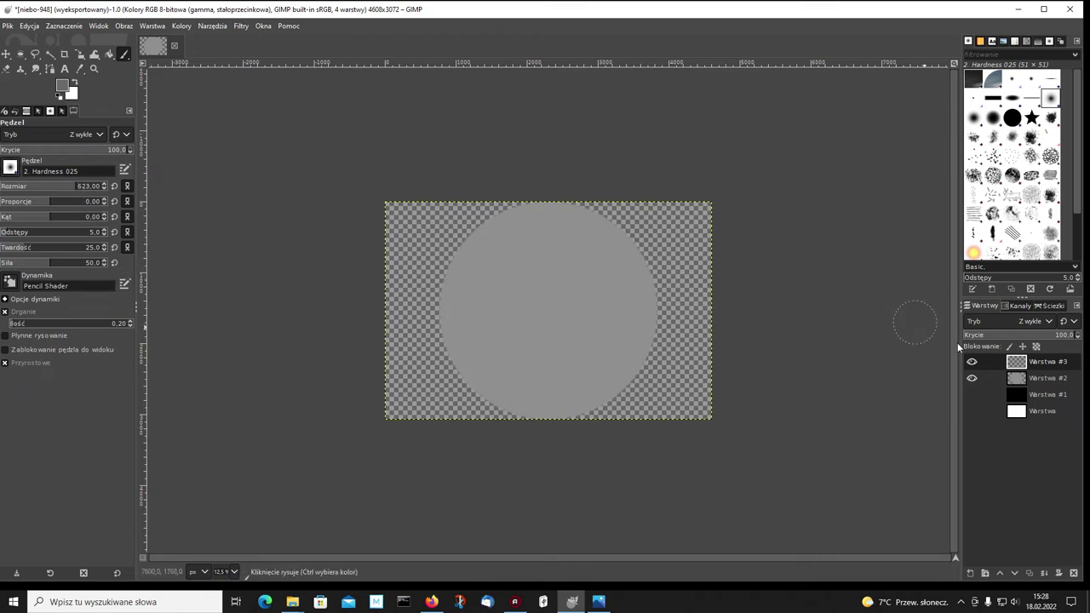
Paint soft dark-grey patches across the disc's upper, right and left areas
mouse_move(530, 230)
left_mouse_down()
mouse_move(503, 274)
mouse_move(516, 280)
mouse_move(515, 243)
mouse_move(508, 348)
mouse_move(554, 377)
mouse_move(532, 336)
mouse_move(509, 366)
mouse_move(479, 297)
mouse_move(517, 342)
left_mouse_up()
mouse_move(609, 260)
left_mouse_down()
mouse_move(627, 365)
mouse_move(638, 362)
mouse_move(588, 360)
left_mouse_up()
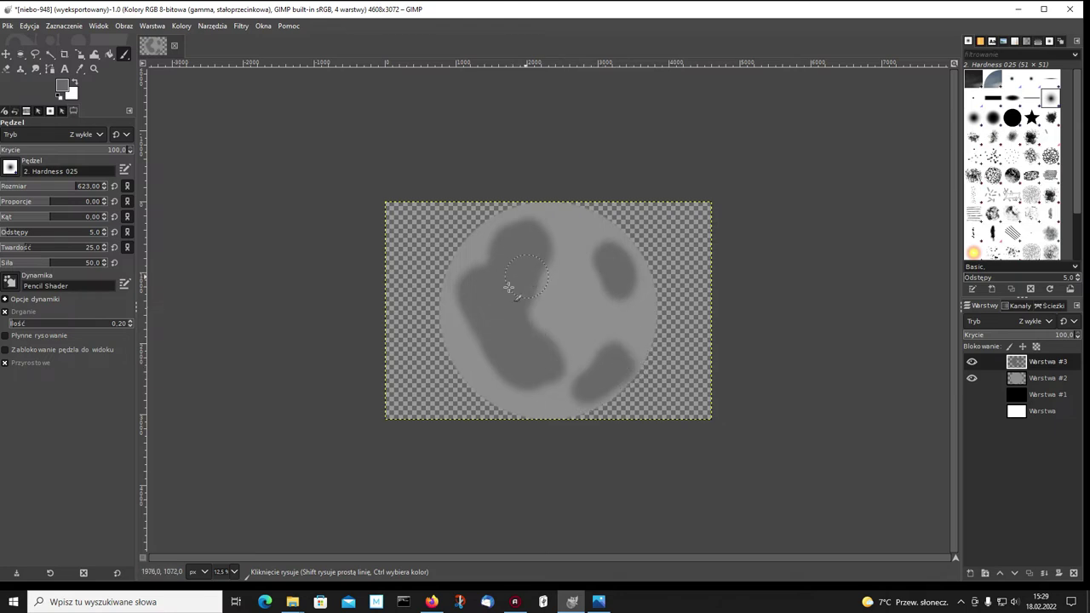
mouse_move(486, 340)
left_mouse_down()
mouse_move(481, 362)
mouse_move(500, 303)
mouse_move(542, 294)
left_mouse_up()
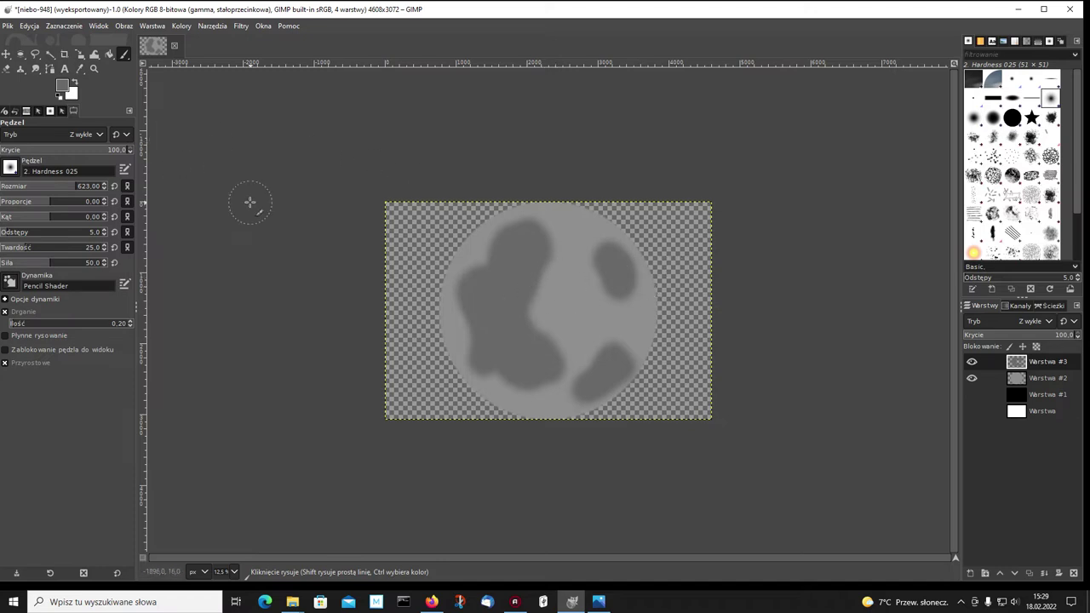
left_click(11, 167)
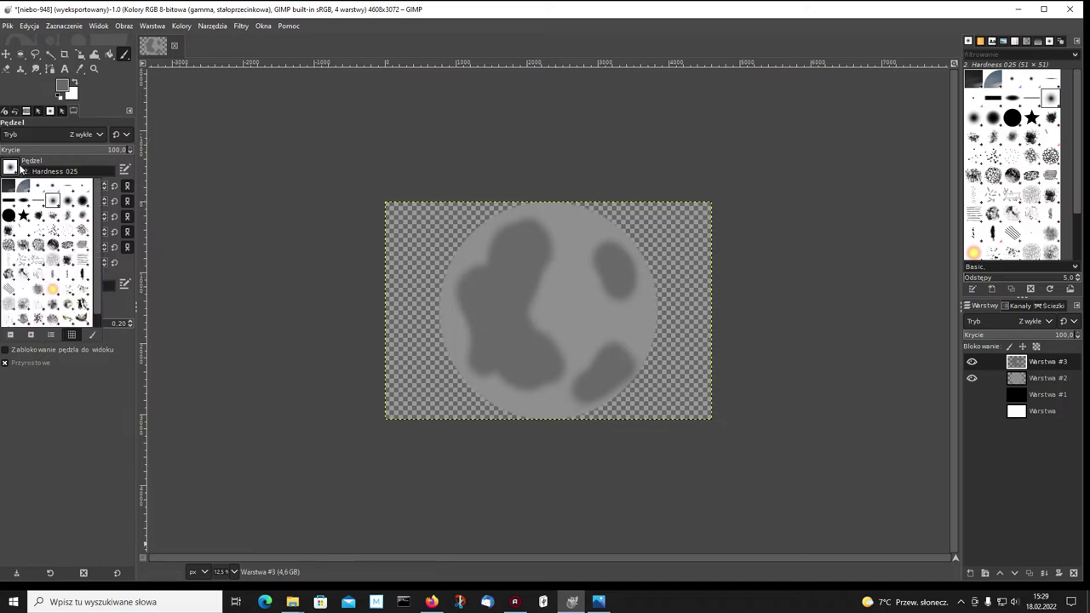
Texture the dark patches' edges using the Smoke brush at size 490
left_click(38, 289)
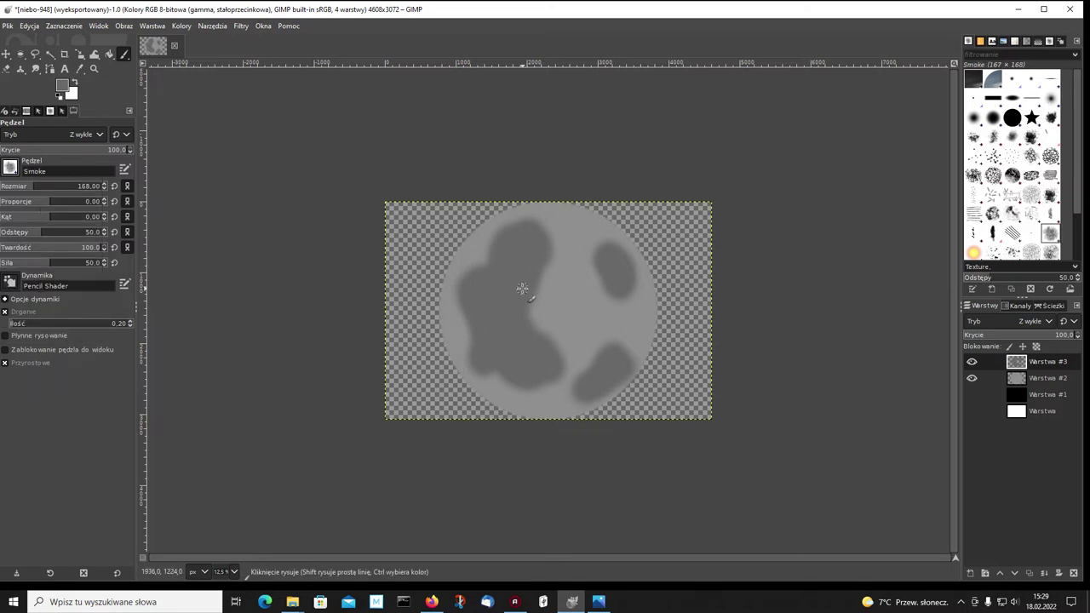
left_click_drag(63, 189, 77, 189)
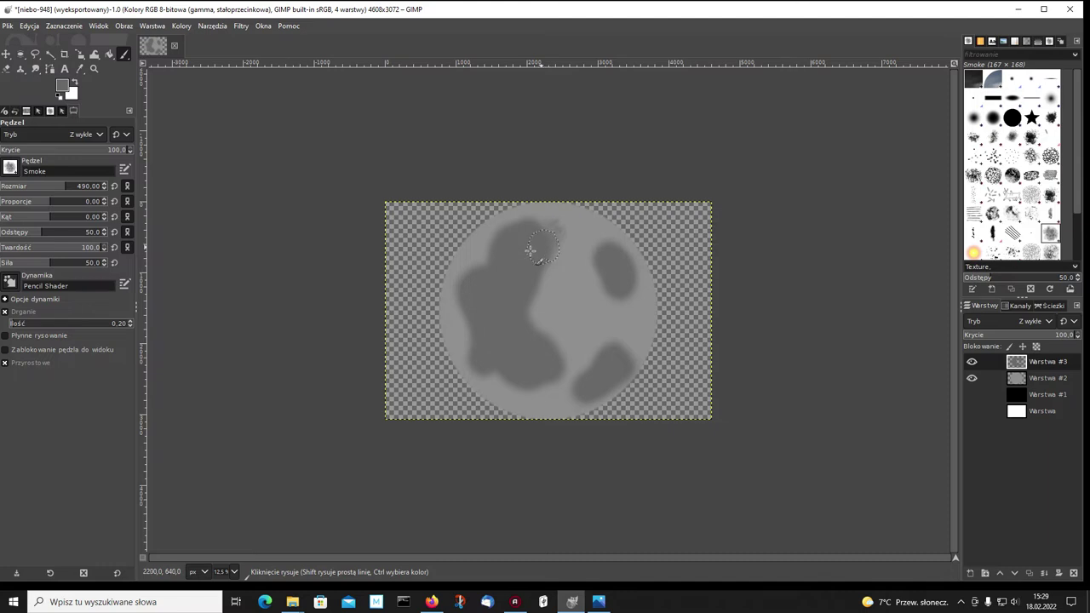
mouse_move(506, 243)
left_mouse_down()
mouse_move(494, 234)
mouse_move(479, 271)
mouse_move(498, 298)
mouse_move(526, 295)
mouse_move(545, 314)
mouse_move(486, 316)
mouse_move(467, 353)
mouse_move(518, 397)
mouse_move(494, 316)
mouse_move(589, 255)
mouse_move(619, 281)
mouse_move(602, 295)
mouse_move(624, 311)
mouse_move(627, 288)
left_mouse_up()
mouse_move(605, 341)
left_mouse_down()
mouse_move(608, 357)
mouse_move(586, 367)
mouse_move(625, 349)
mouse_move(560, 394)
mouse_move(582, 385)
mouse_move(533, 324)
mouse_move(547, 369)
left_mouse_up()
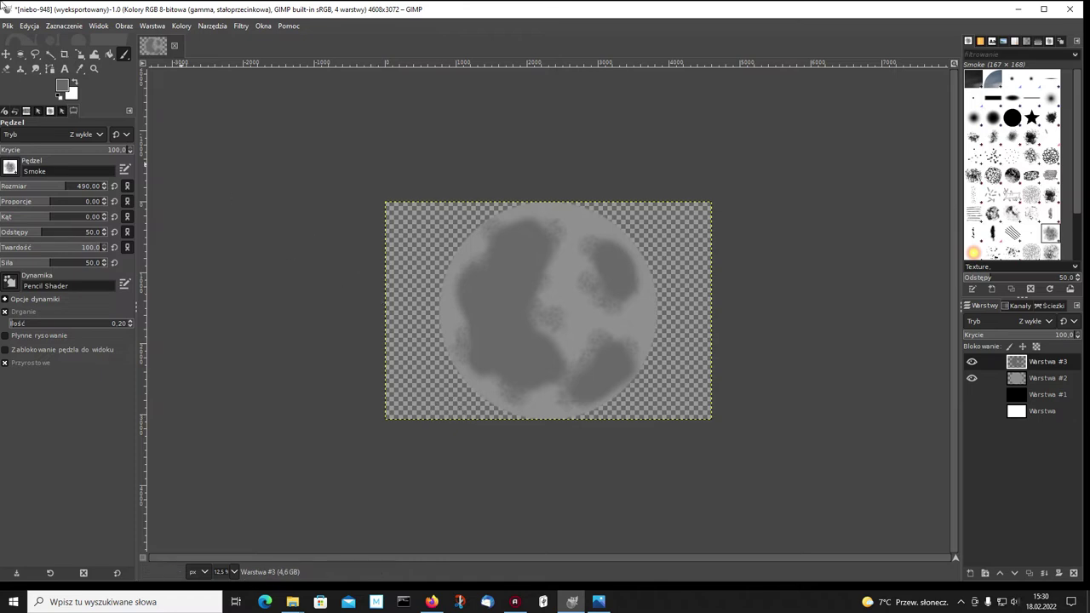
Paint darker 4c4c4c smoky texture over the moon's patches, then hide disc layer Warstwa #2
left_click(65, 86)
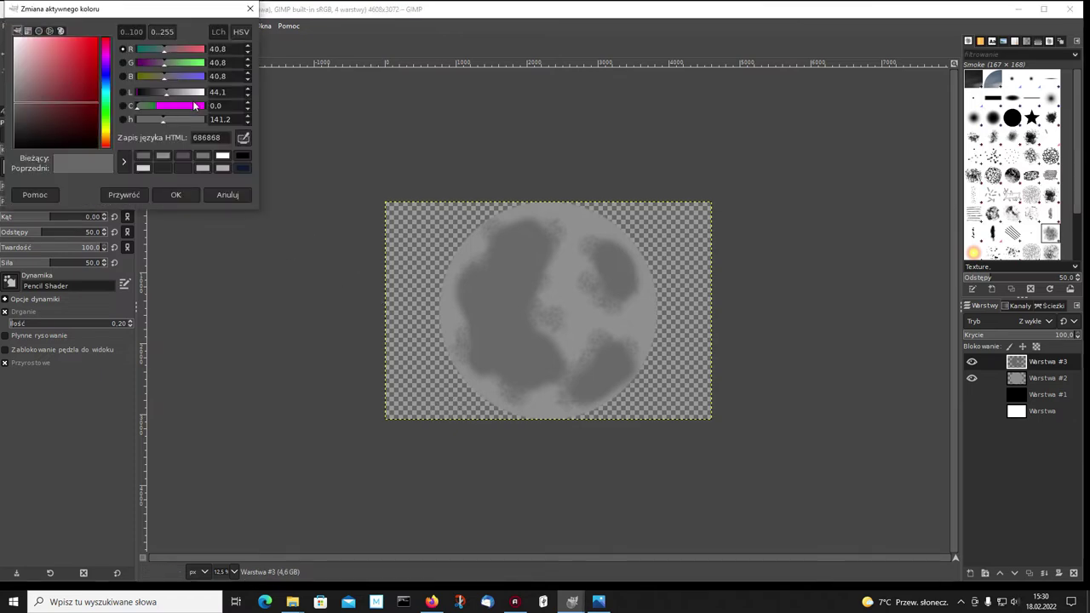
left_click_drag(160, 94, 152, 95)
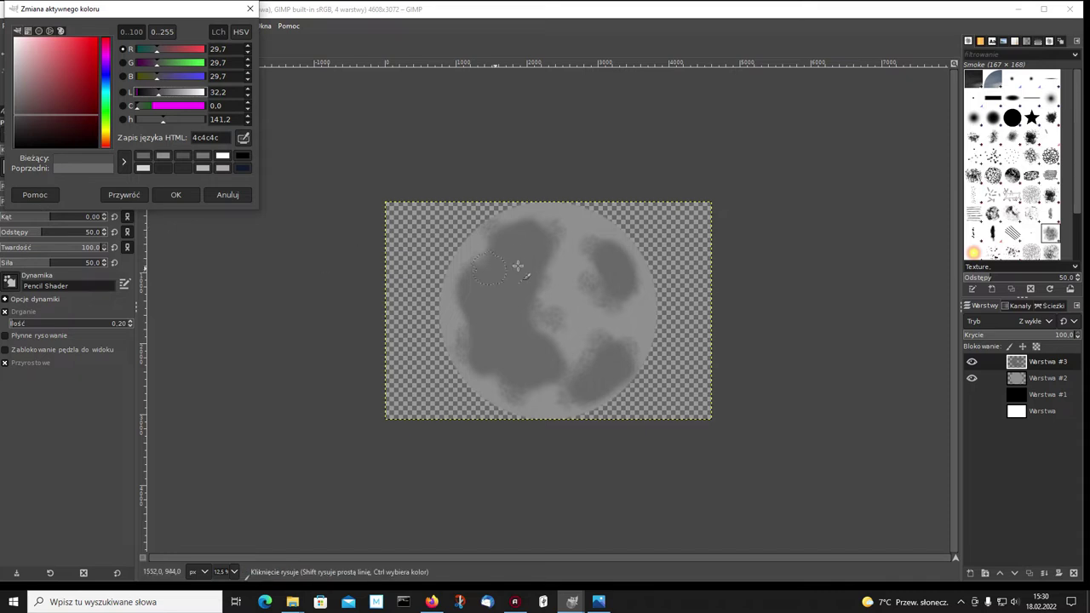
mouse_move(530, 261)
left_mouse_down()
mouse_move(513, 281)
mouse_move(479, 275)
mouse_move(456, 317)
left_mouse_up()
mouse_move(620, 286)
left_mouse_down()
mouse_move(627, 262)
mouse_move(636, 287)
left_mouse_up()
left_click_drag(606, 352, 596, 377)
mouse_move(517, 365)
left_mouse_down()
mouse_move(492, 357)
mouse_move(502, 379)
left_mouse_up()
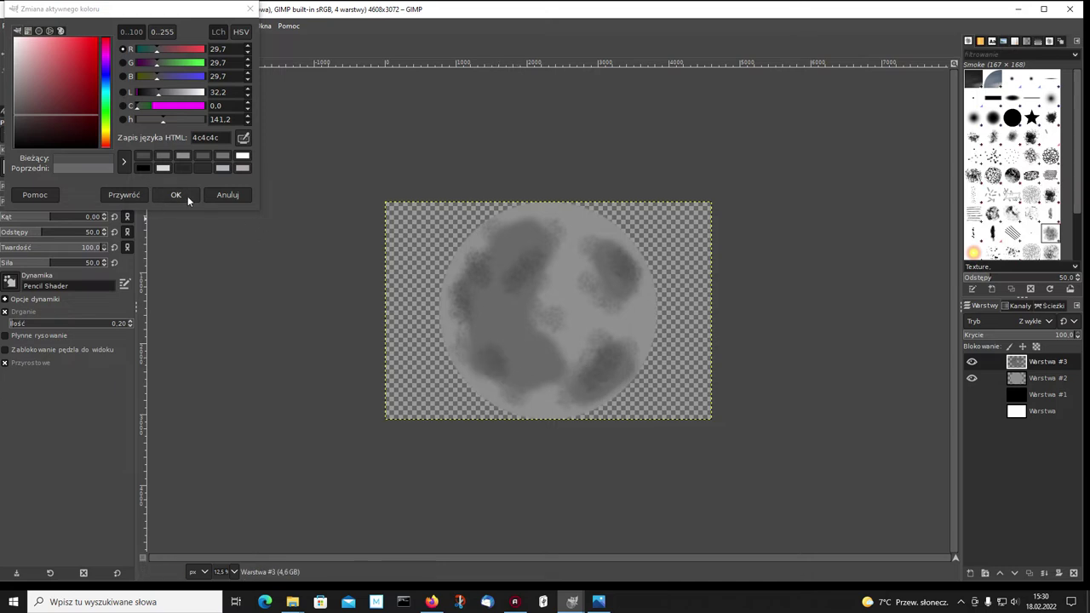
left_click_drag(498, 228, 557, 230)
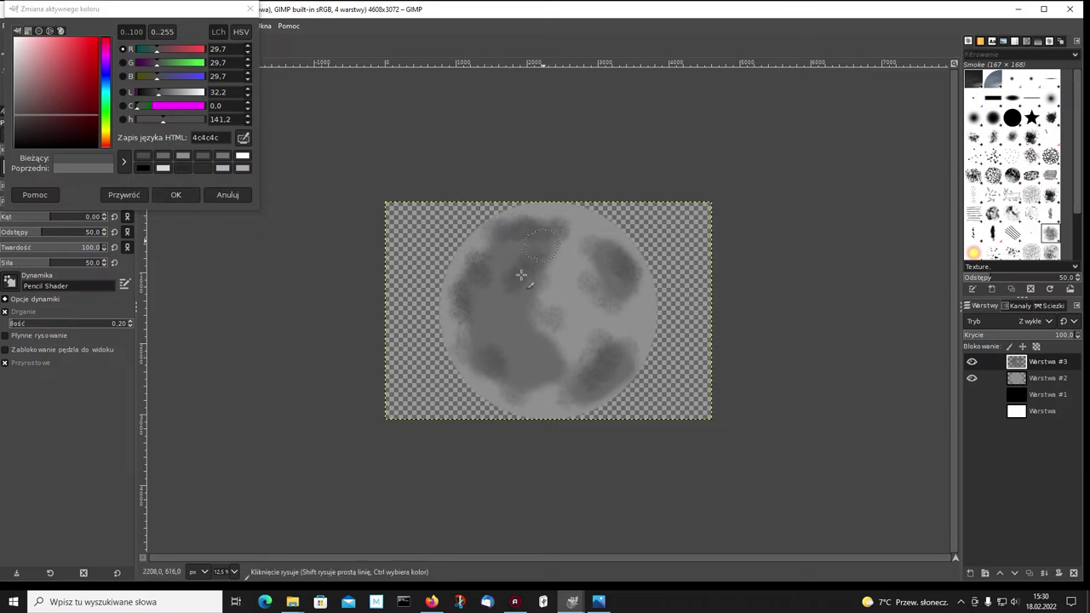
left_click_drag(529, 351, 504, 374)
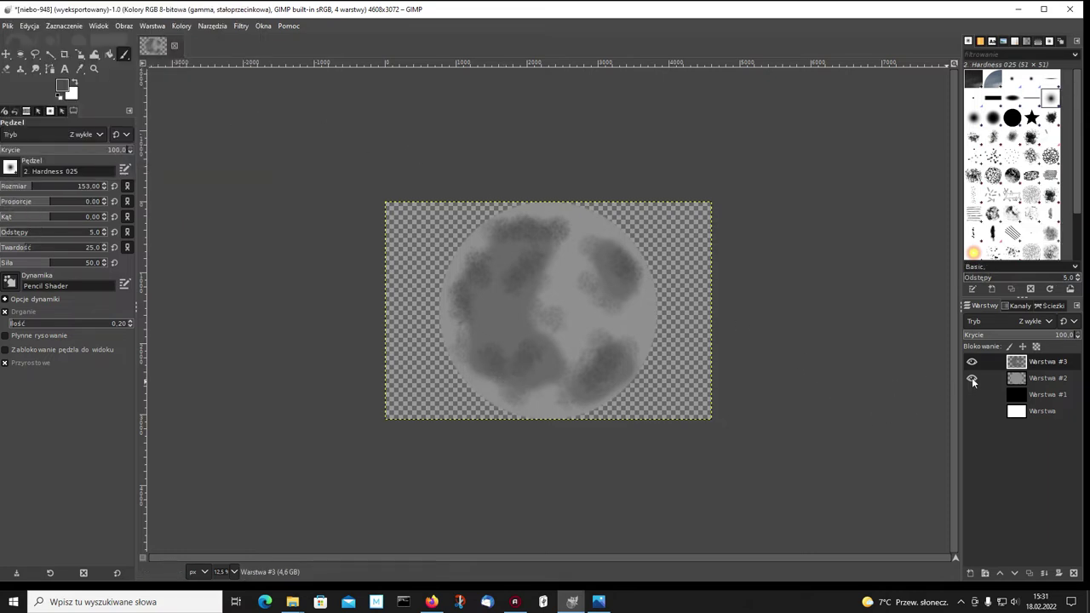
left_click(971, 377)
Show the black background and moon disc layers, then Gaussian-blur the crater patches at 23.50
left_click(972, 394)
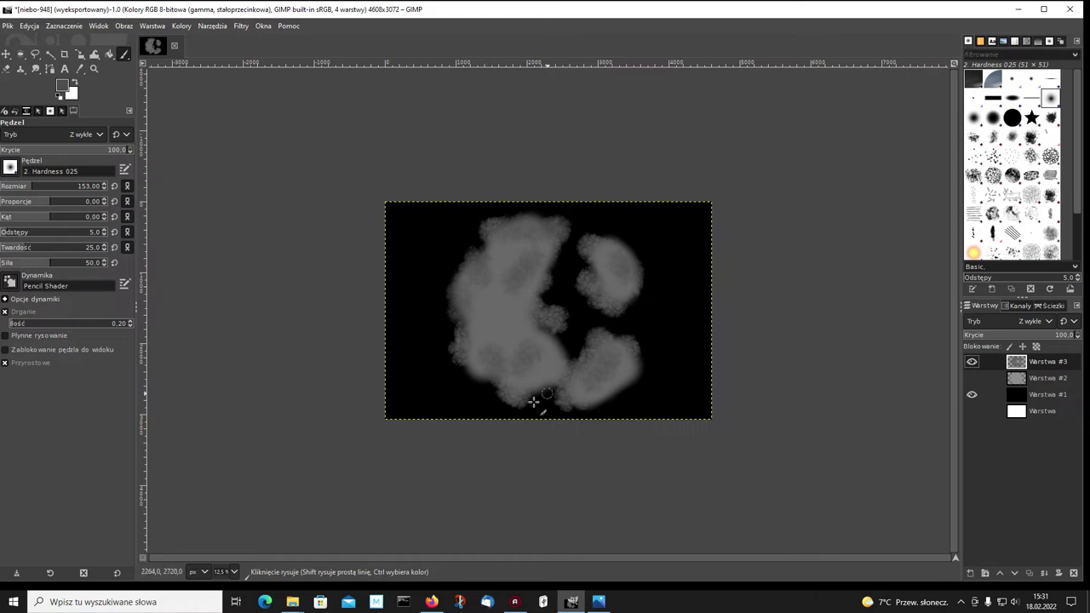
left_click(971, 380)
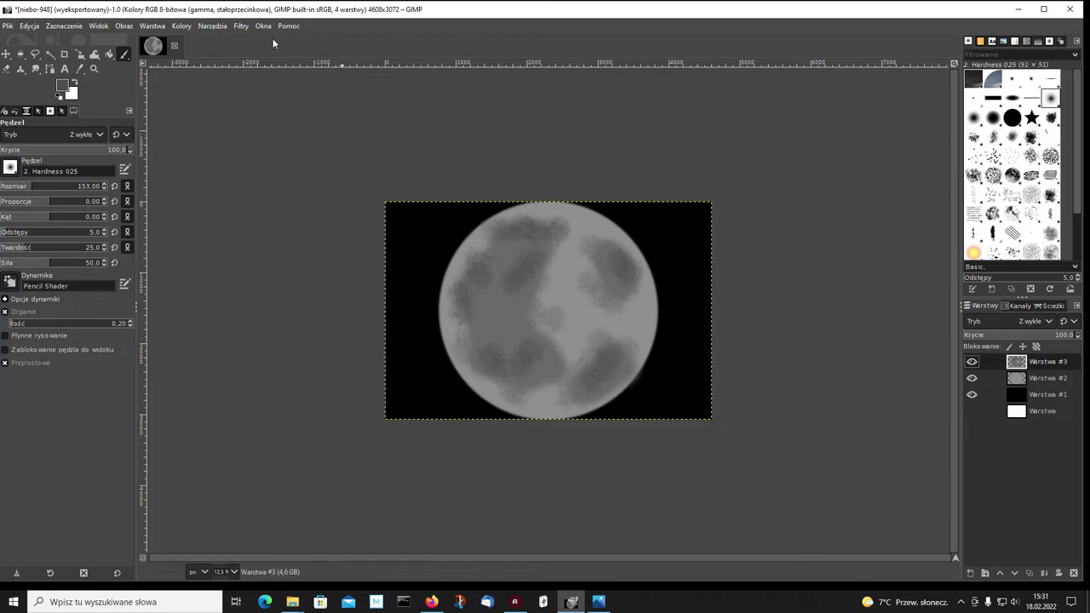
left_click(235, 28)
mouse_move(261, 108)
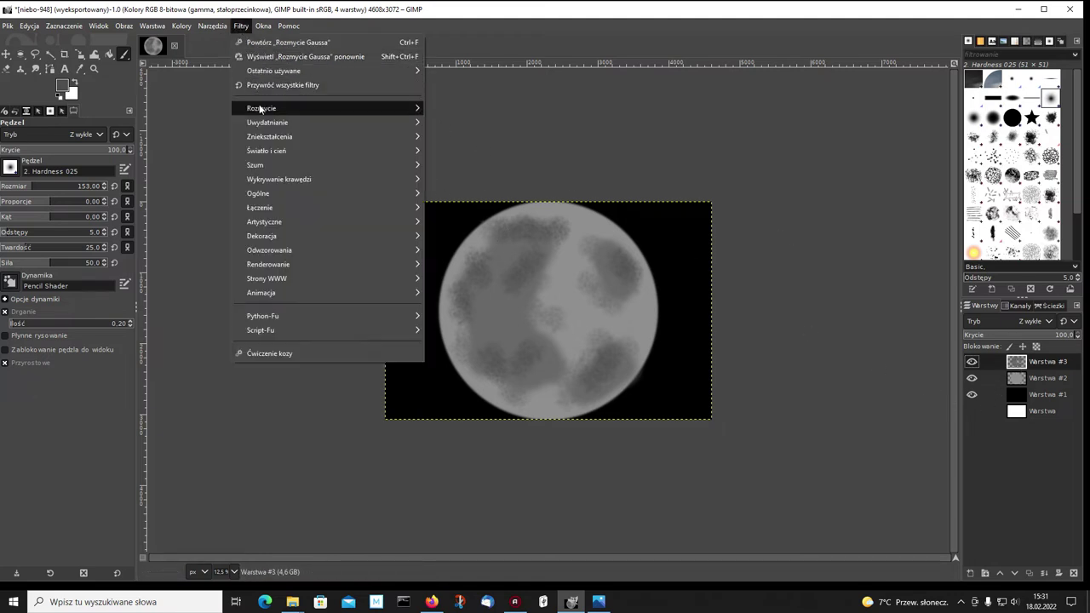
left_click(482, 121)
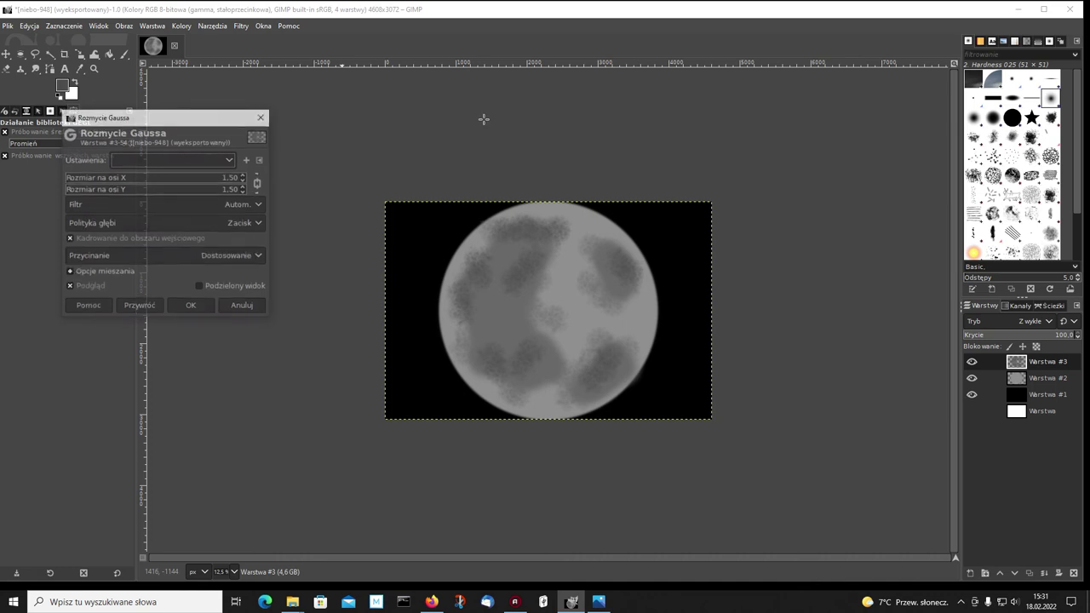
left_click(245, 176)
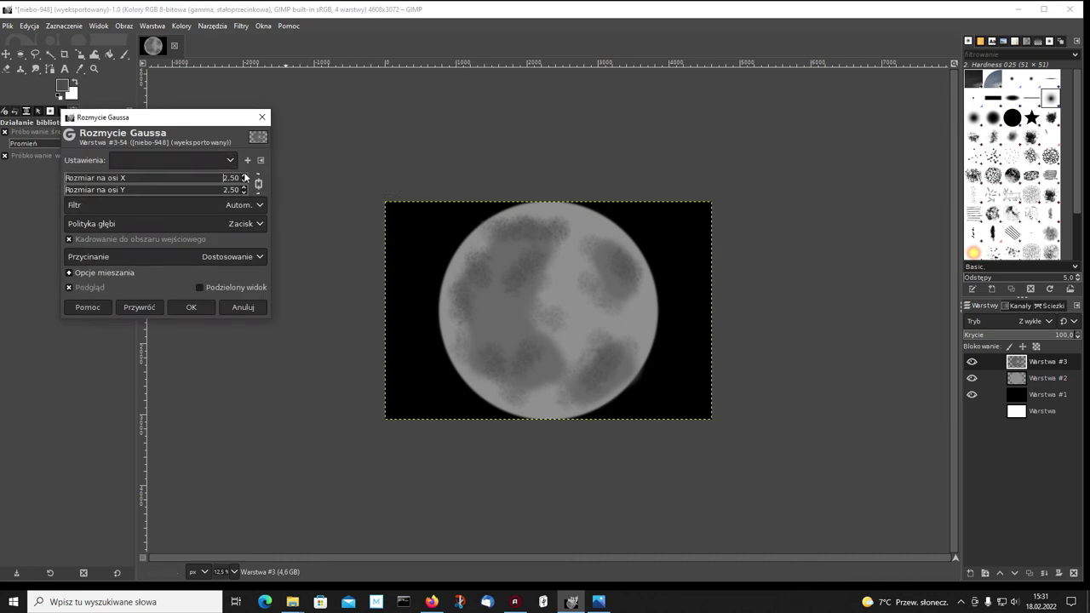
left_click(245, 176)
left_click(246, 176)
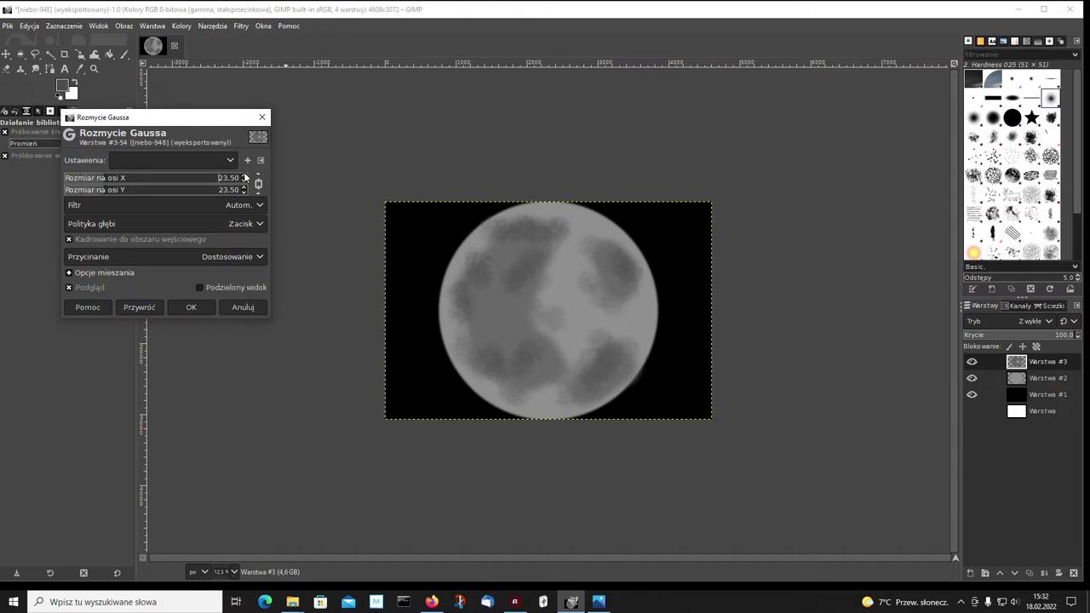
left_click(193, 307)
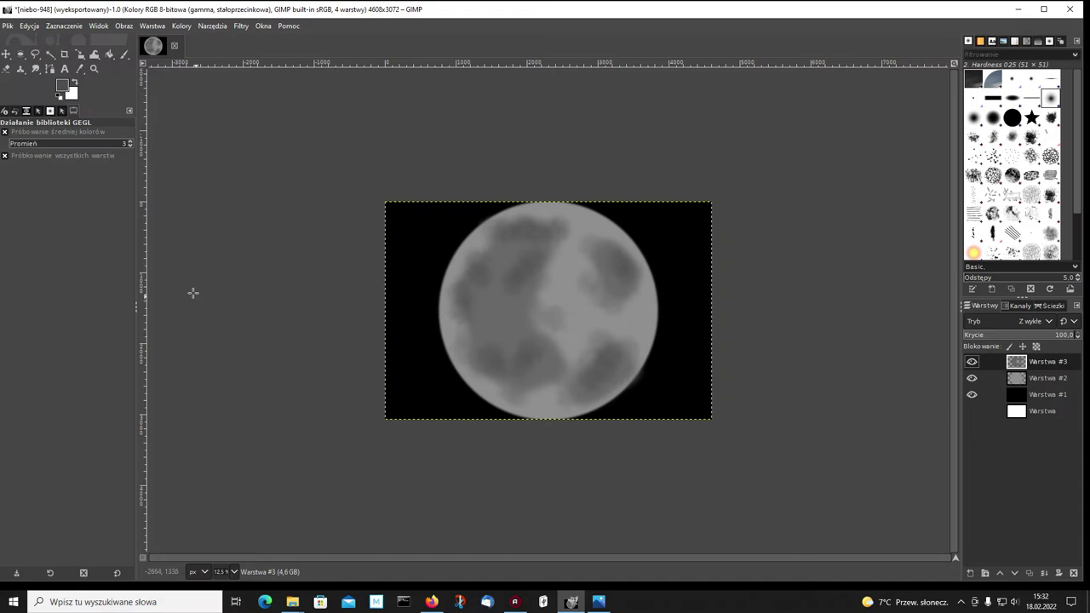
Hide the black background and merge the blurred Warstwa #3 patches down onto the moon disc
left_click(971, 394)
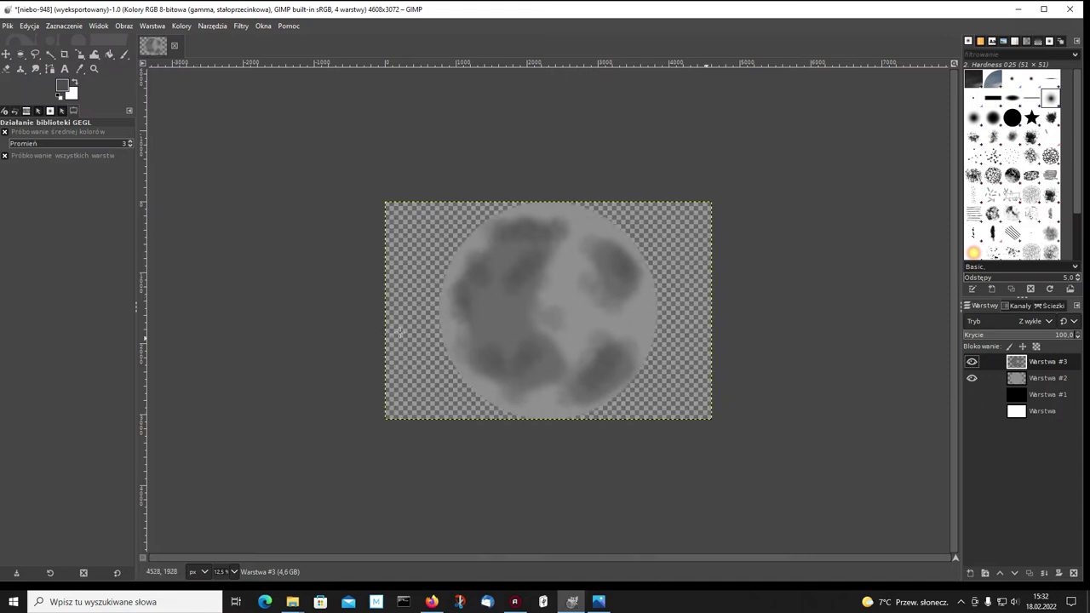
left_click(6, 53)
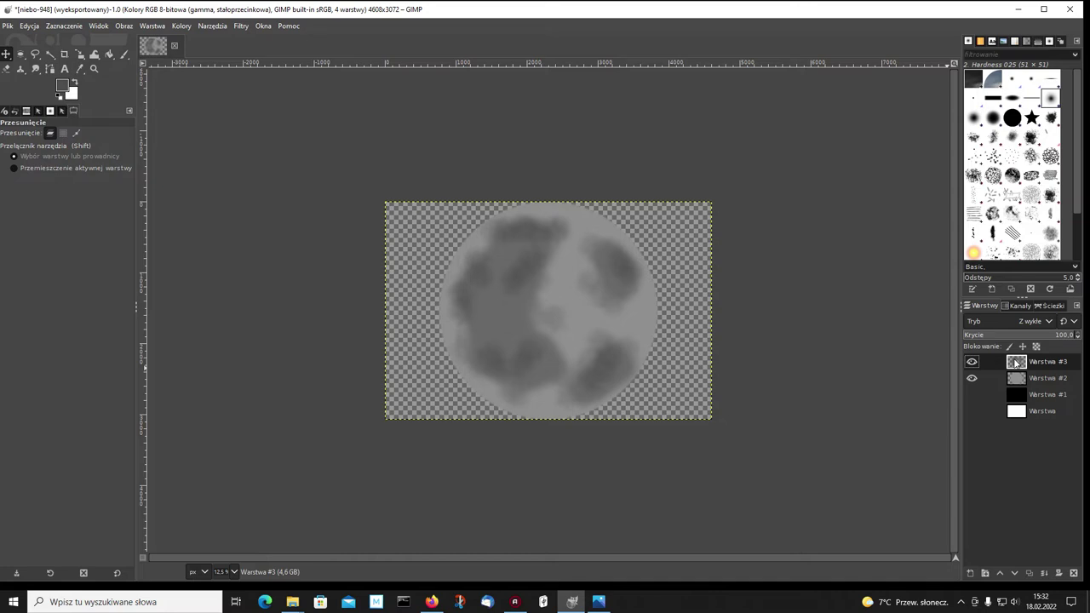
left_click(1046, 578)
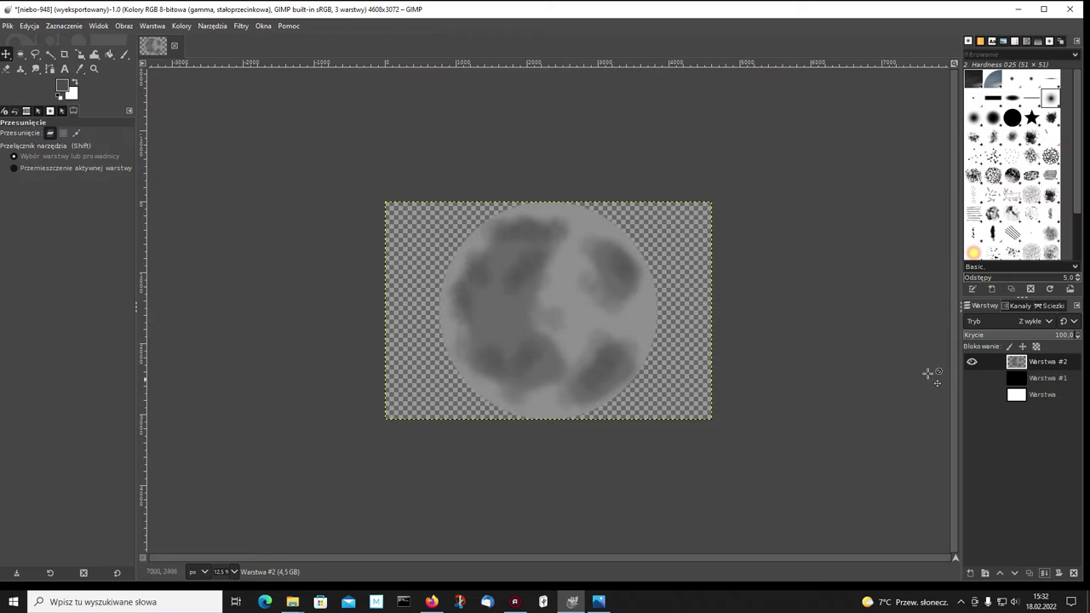
Export the moon image as ksiezyc.png into the niebo folder with default PNG options
left_click(7, 27)
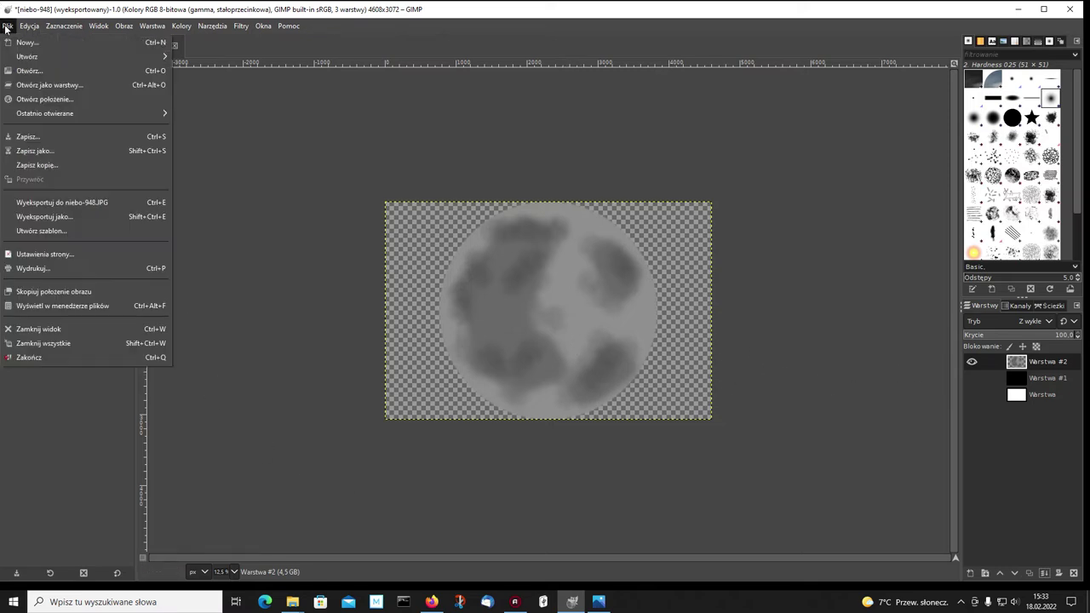
left_click(53, 216)
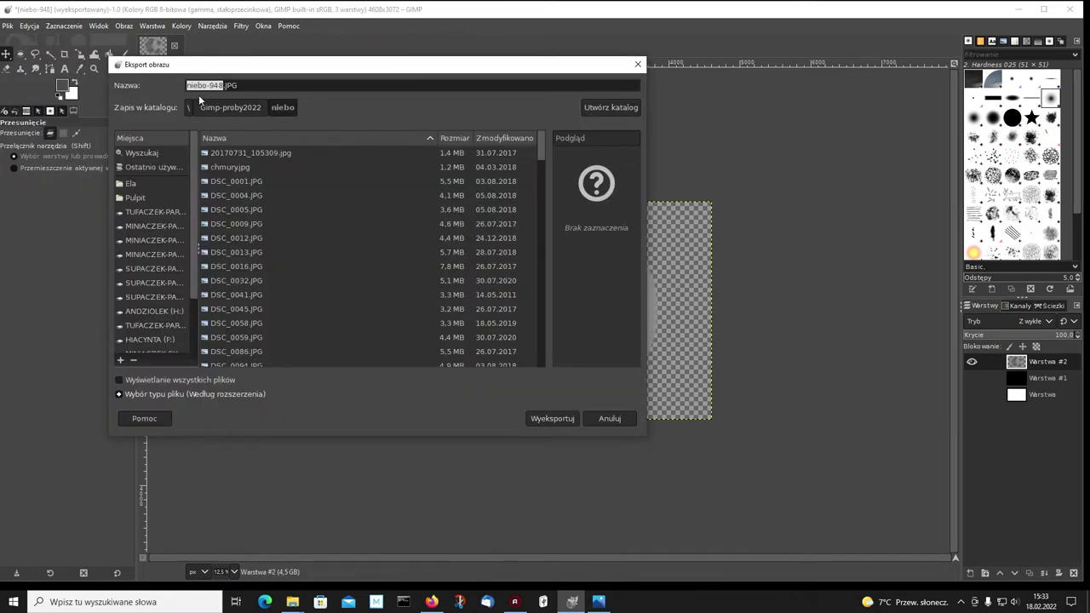
left_click(244, 84)
key("BackSpace")
key("BackSpace")
key("BackSpace")
key("BackSpace")
key("BackSpace")
key("BackSpace")
key("BackSpace")
key("BackSpace")
key("BackSpace")
key("BackSpace")
key("BackSpace")
key("BackSpace")
key("BackSpace")
type("ks")
type("pg")
left_click(546, 418)
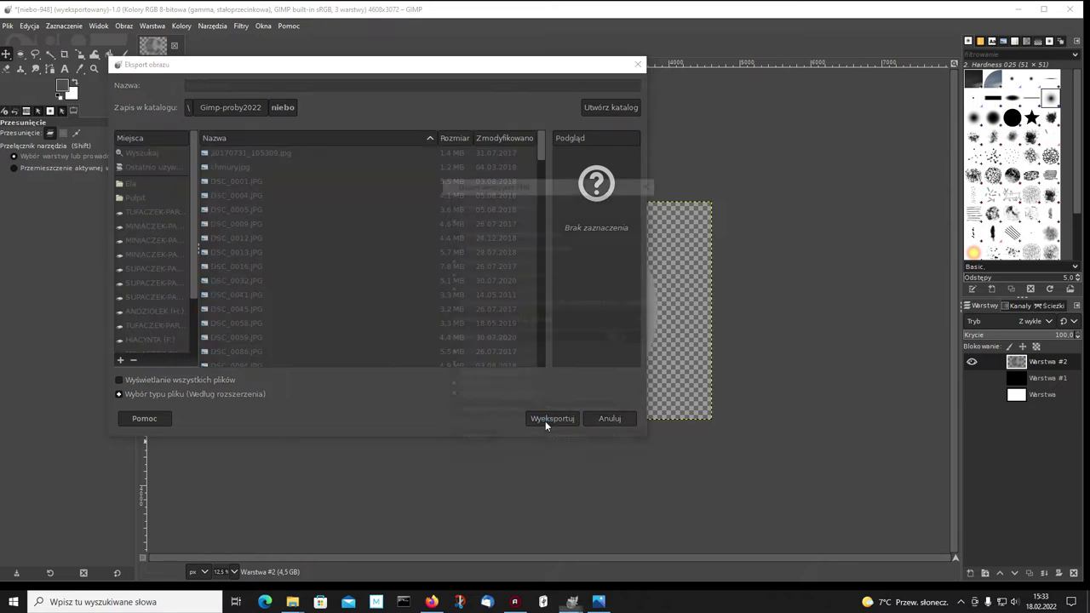
left_click(564, 440)
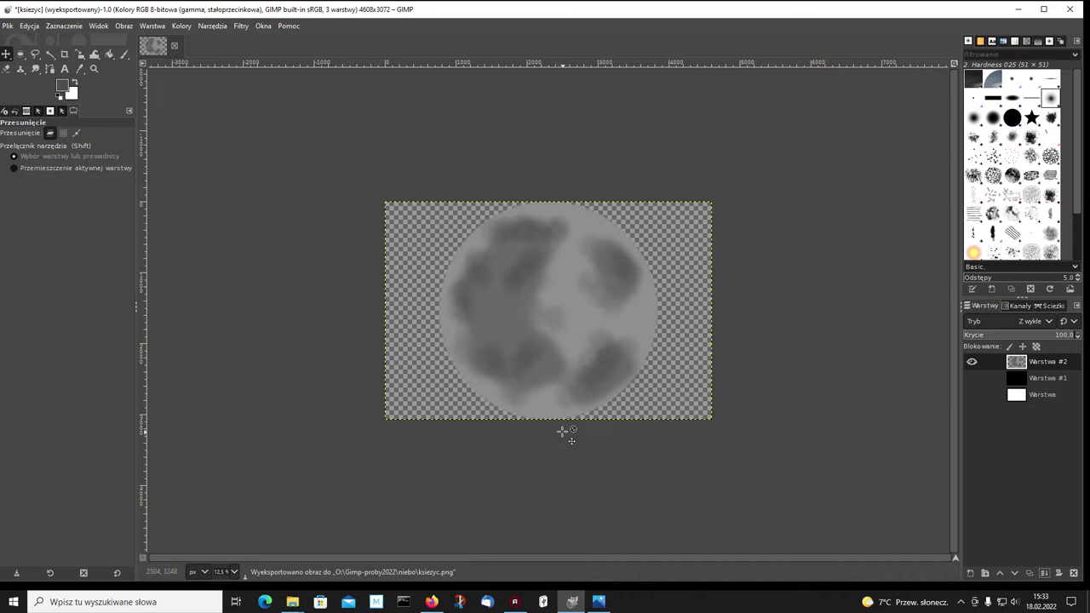
Bring the exported ksiezyc.png in as a new layer and hide Warstwa #2
key("super+e")
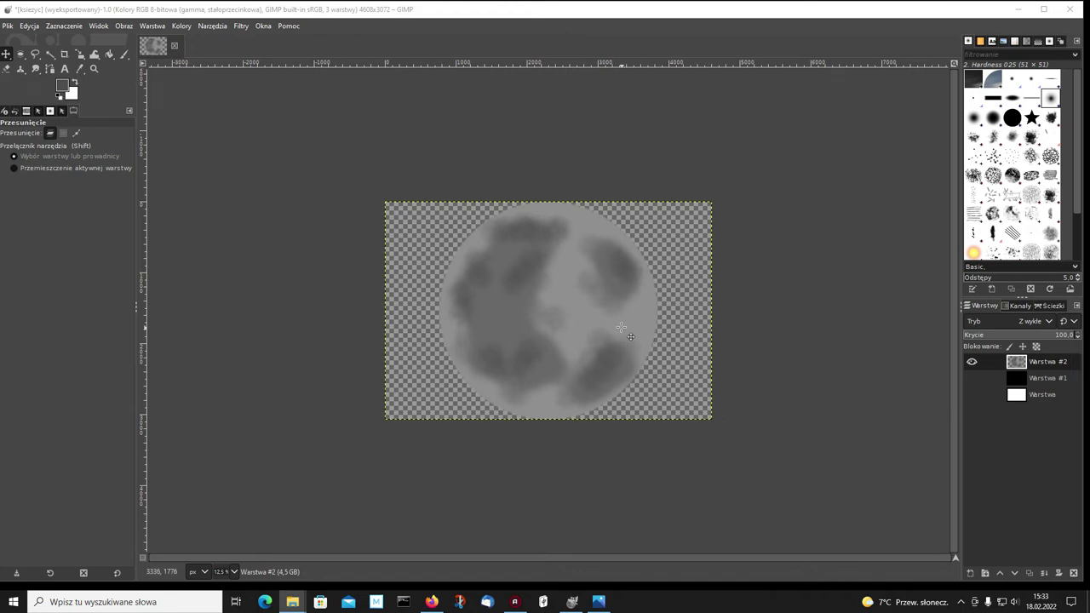
left_click_drag(621, 326, 620, 329)
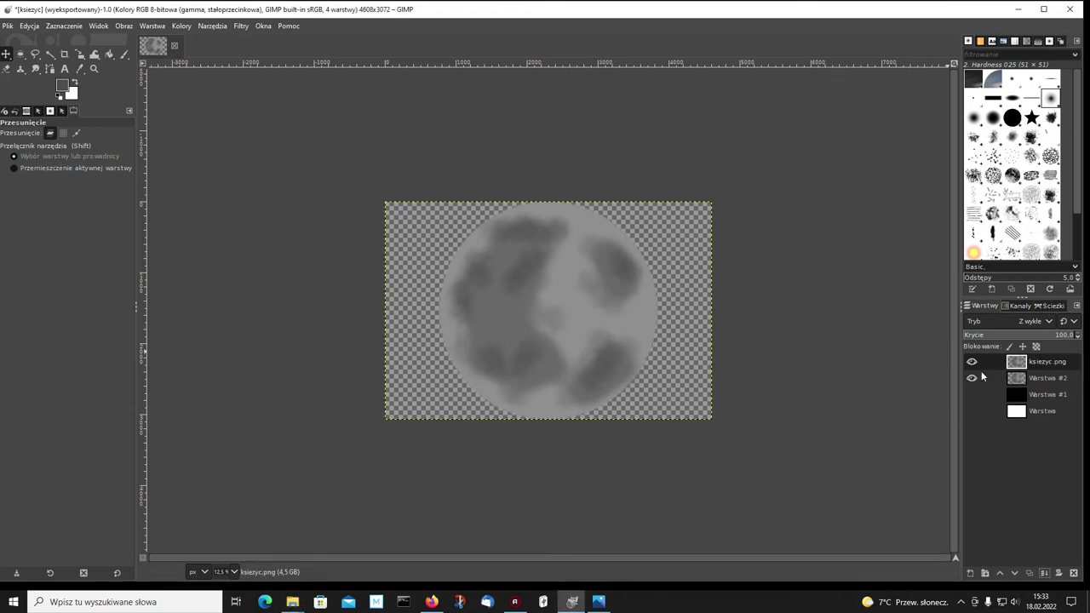
left_click(971, 378)
Preview the black and white backgrounds, then hide both so the moon sits on transparency
left_click(972, 394)
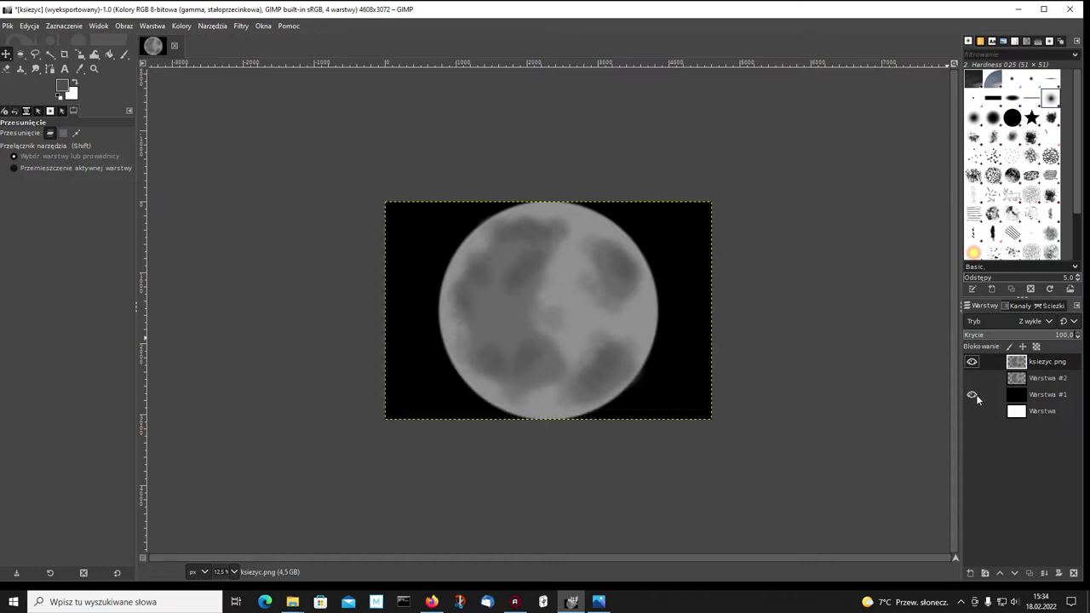
left_click(971, 394)
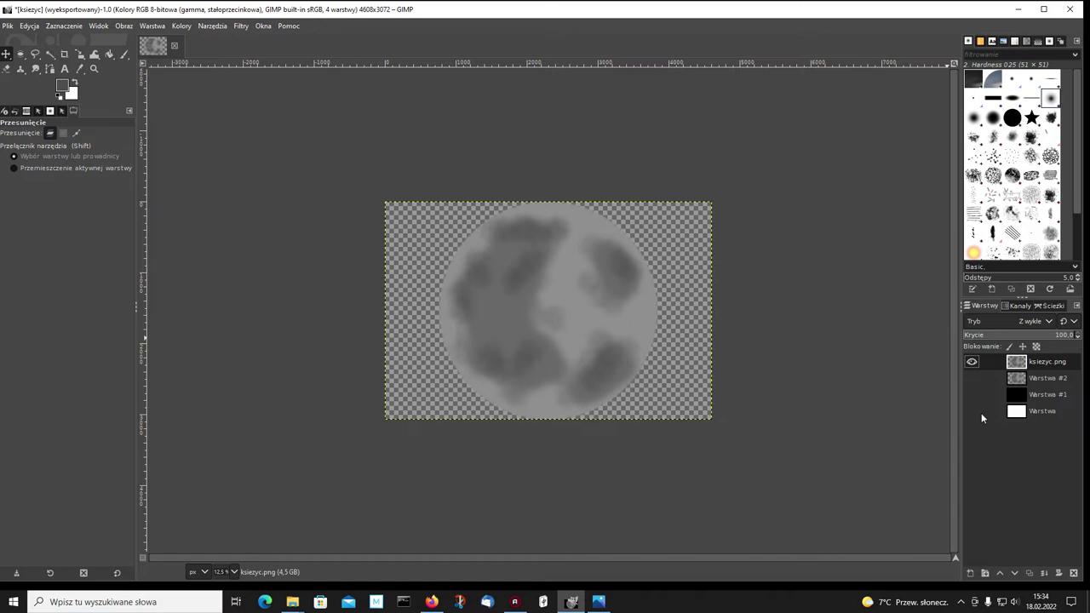
left_click(971, 412)
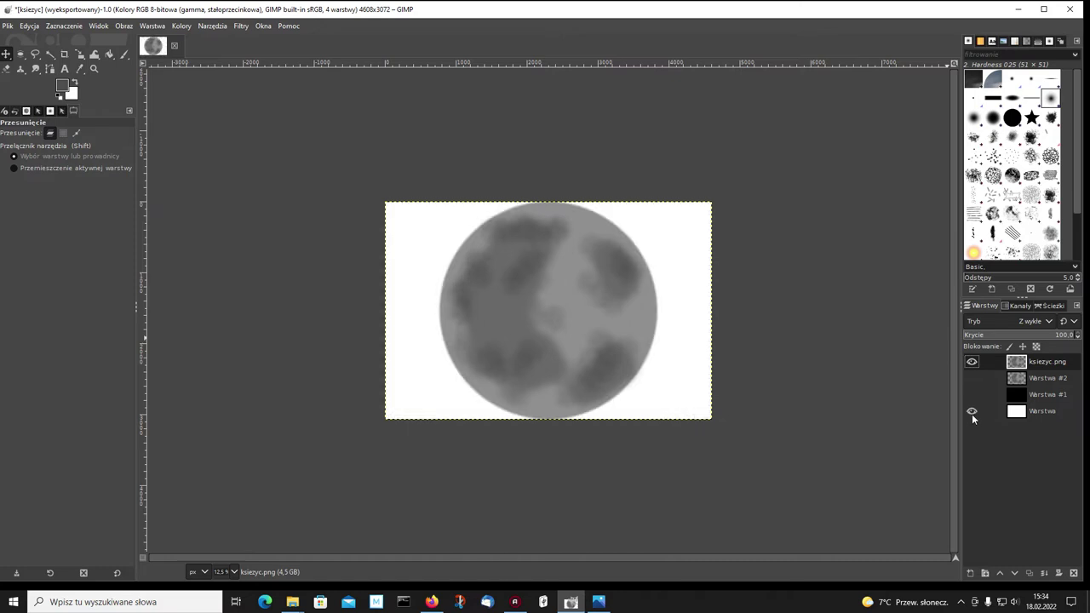
left_click(972, 412)
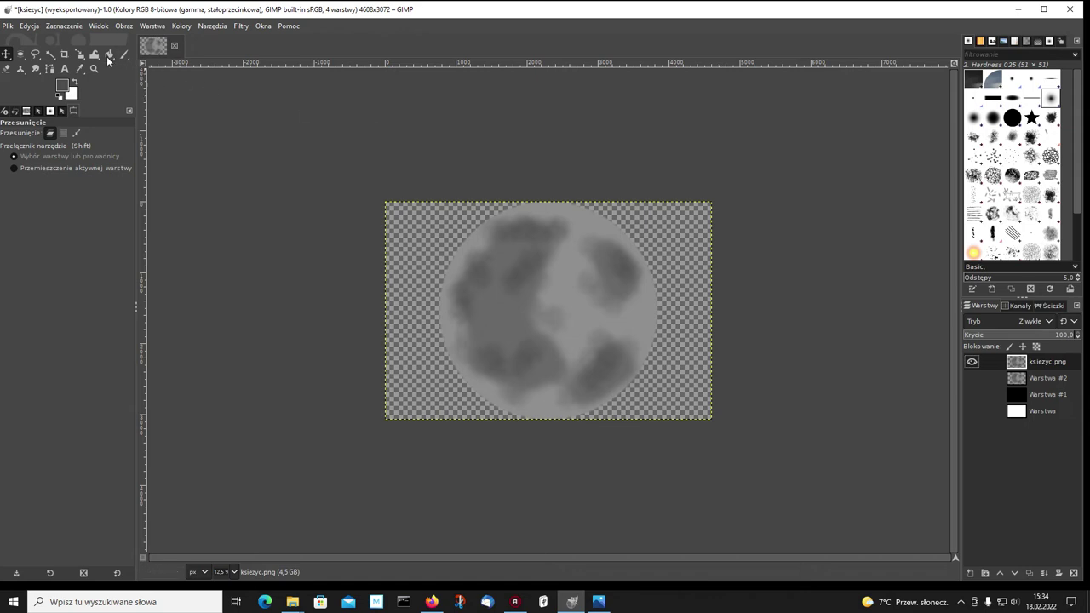
Scale the moon layer to about 2891×1927 px around its centre, then fit its boundary to the image
left_click(79, 55)
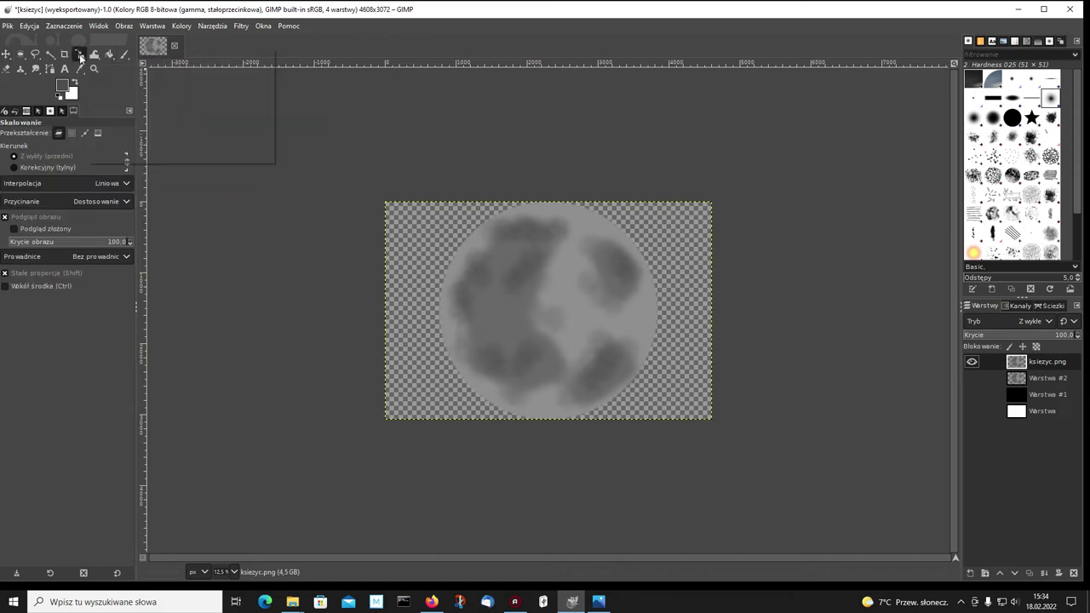
left_click(117, 80)
left_click(463, 233)
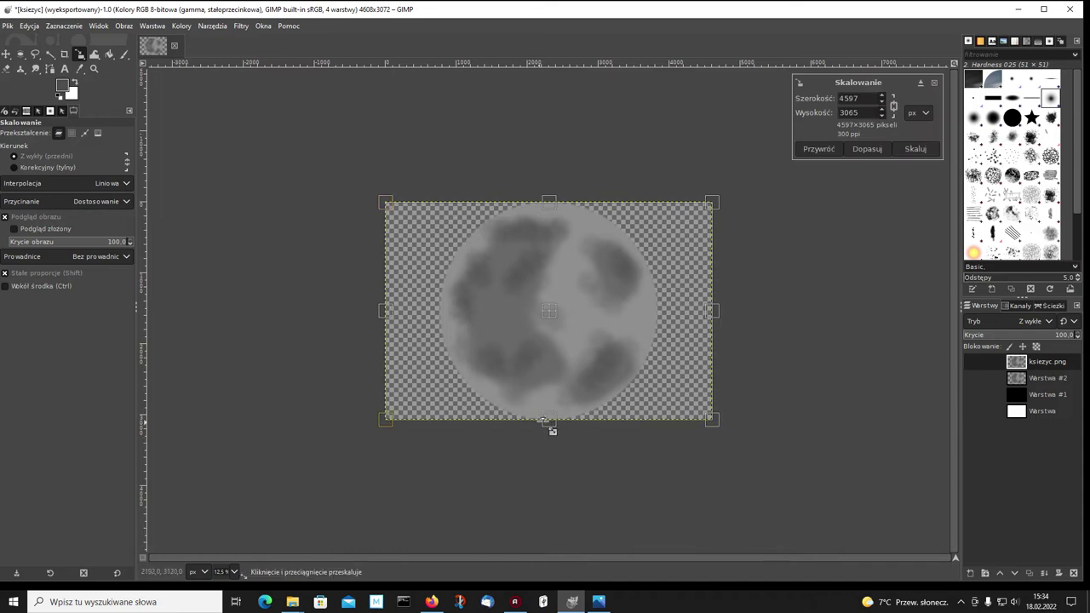
mouse_move(542, 418)
left_mouse_down()
mouse_move(558, 379)
mouse_move(565, 387)
left_mouse_up()
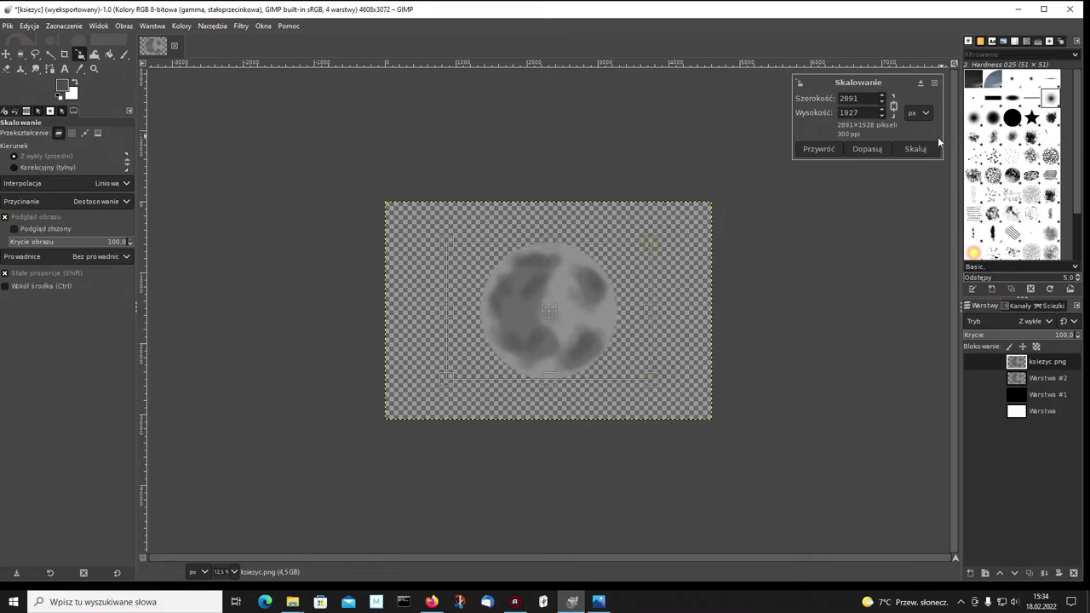
left_click(916, 149)
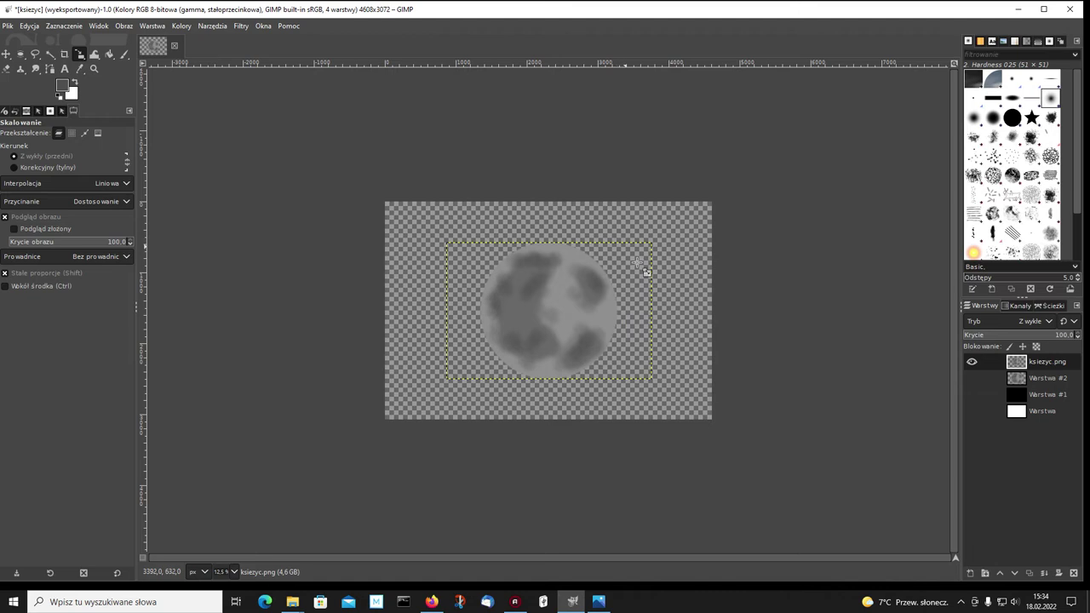
right_click(1020, 367)
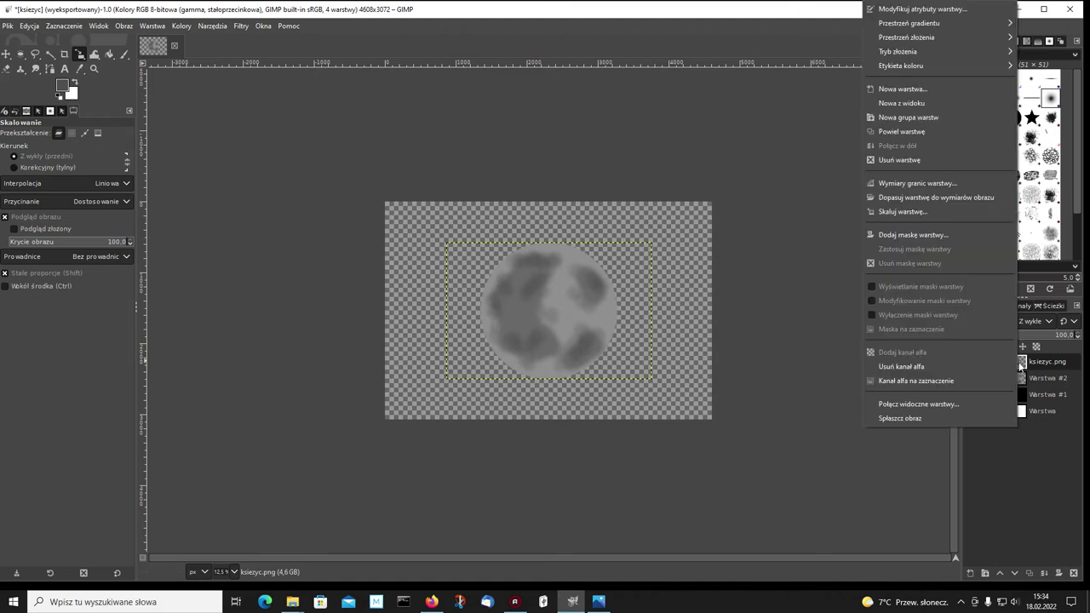
left_click(903, 197)
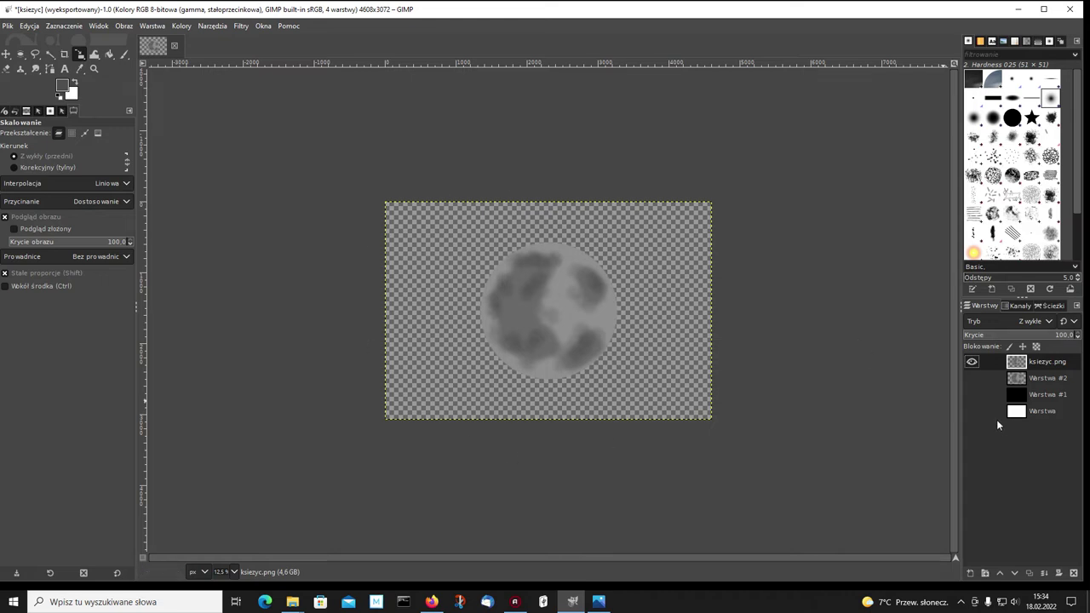
Check the smaller moon against black and white backdrops, then hide both background layers again
left_click(970, 395)
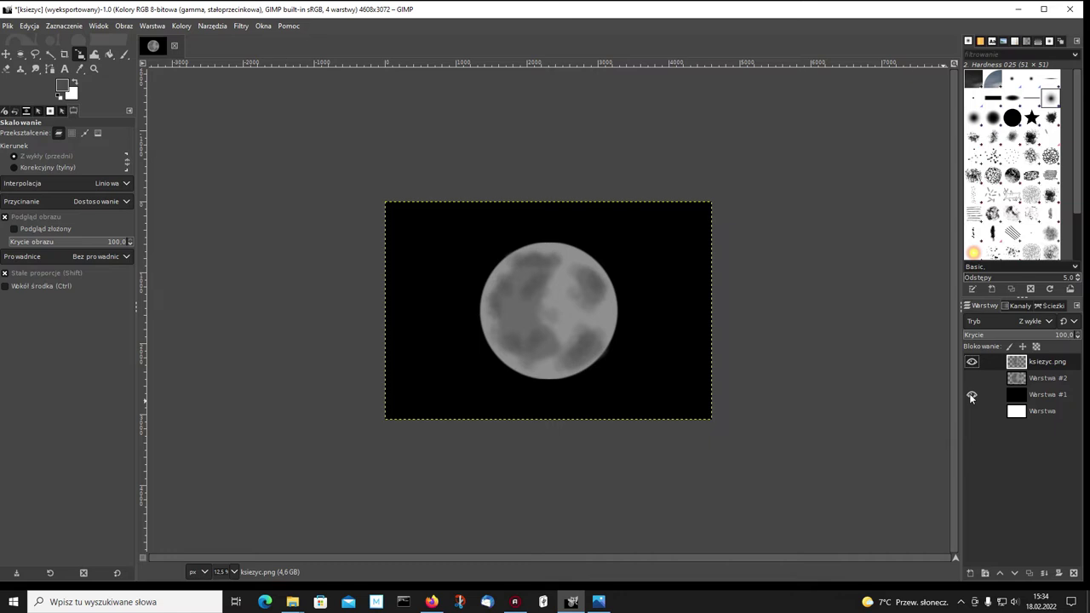
left_click(970, 395)
left_click(970, 412)
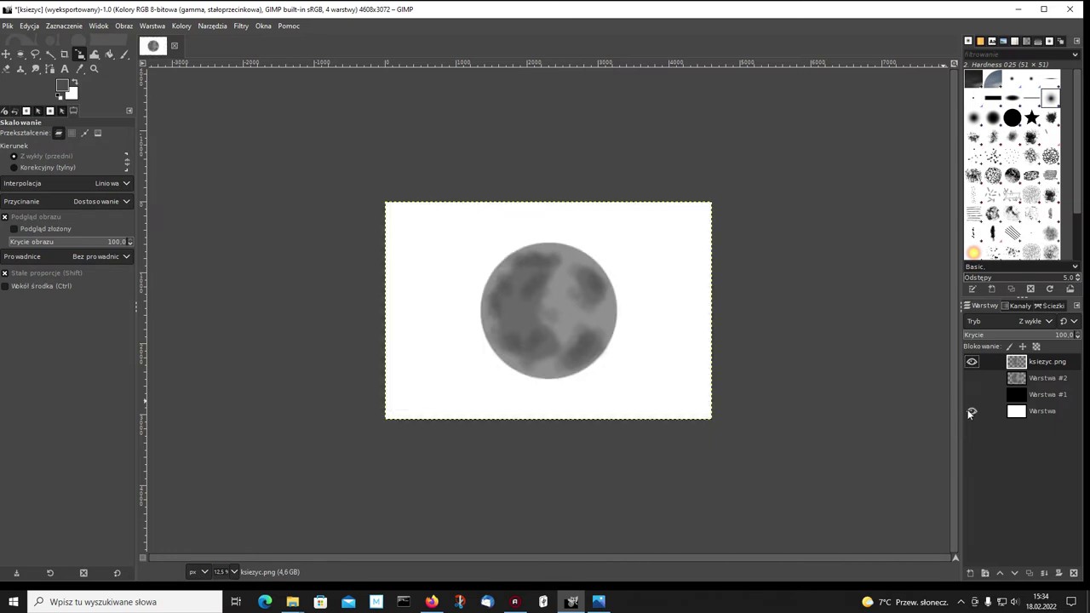
left_click(971, 412)
left_click(970, 395)
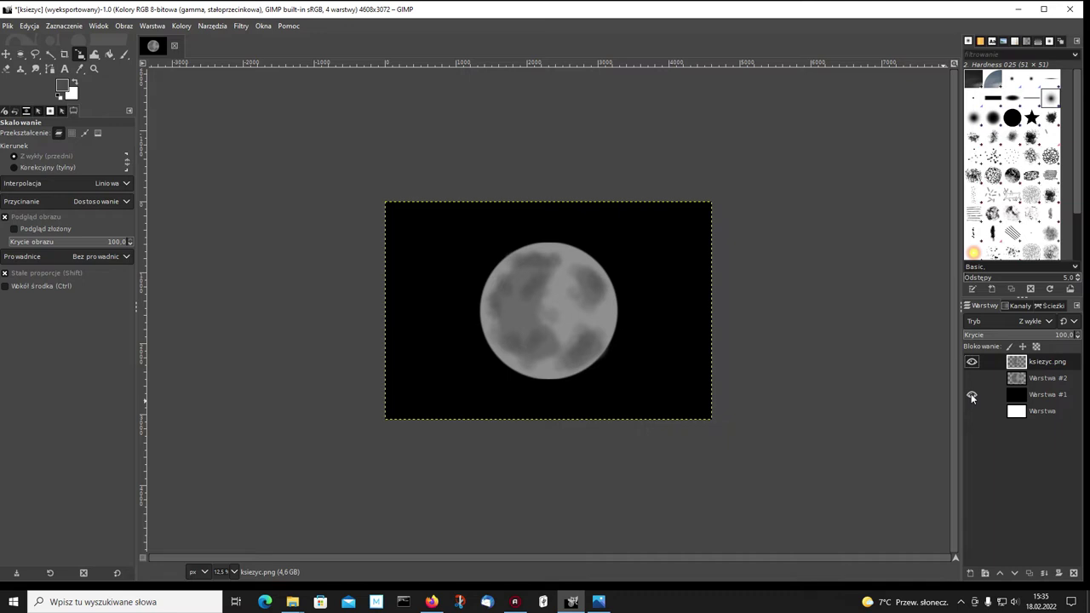
left_click(971, 395)
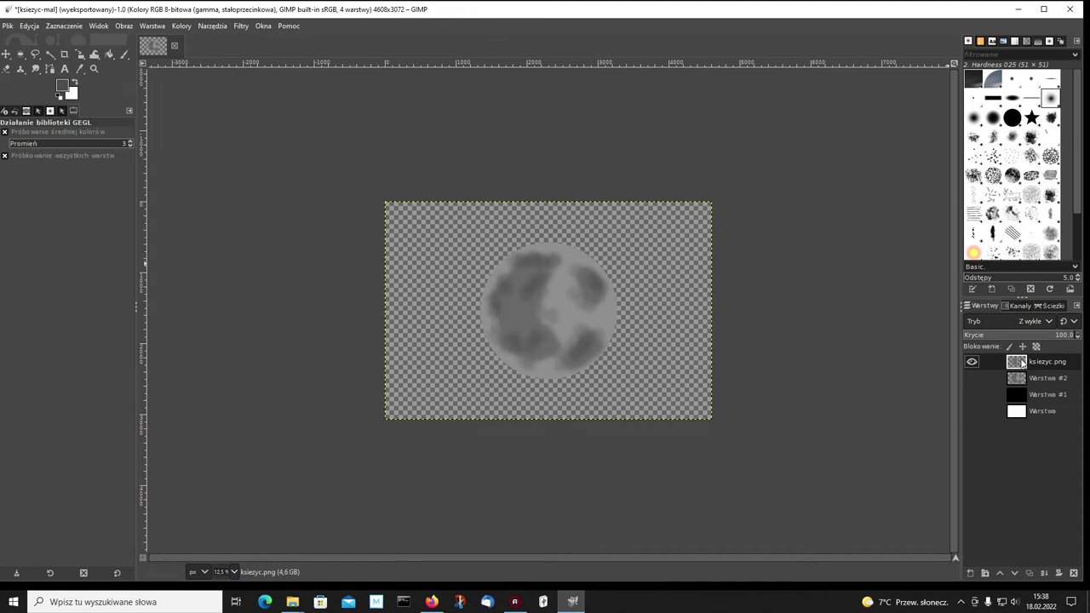
Duplicate the moon layer, hide the original grey moon, and bring up Colorize for the copy
left_click(1028, 572)
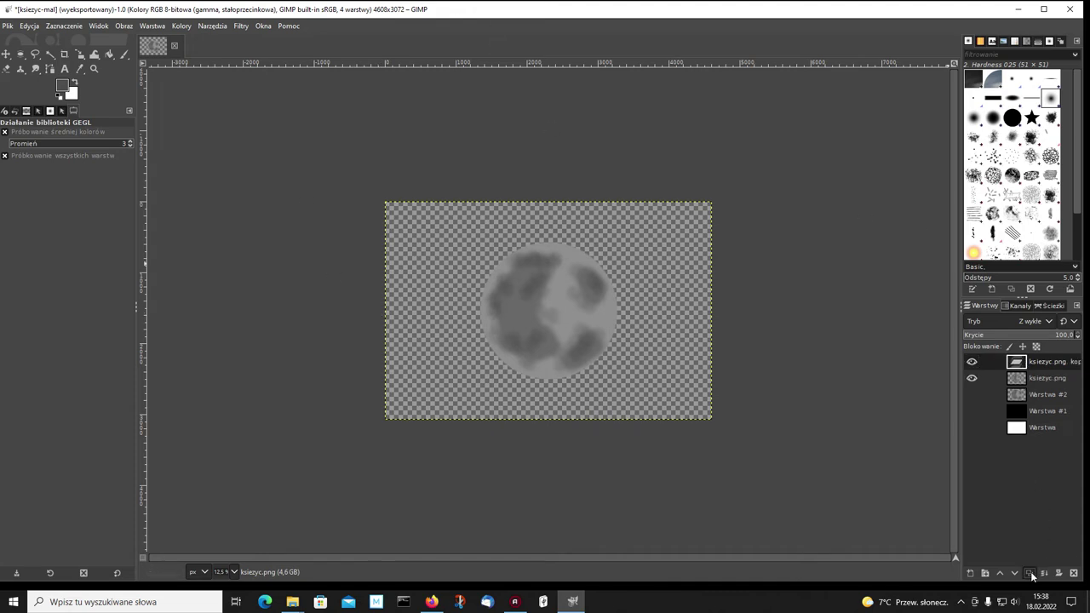
left_click(971, 378)
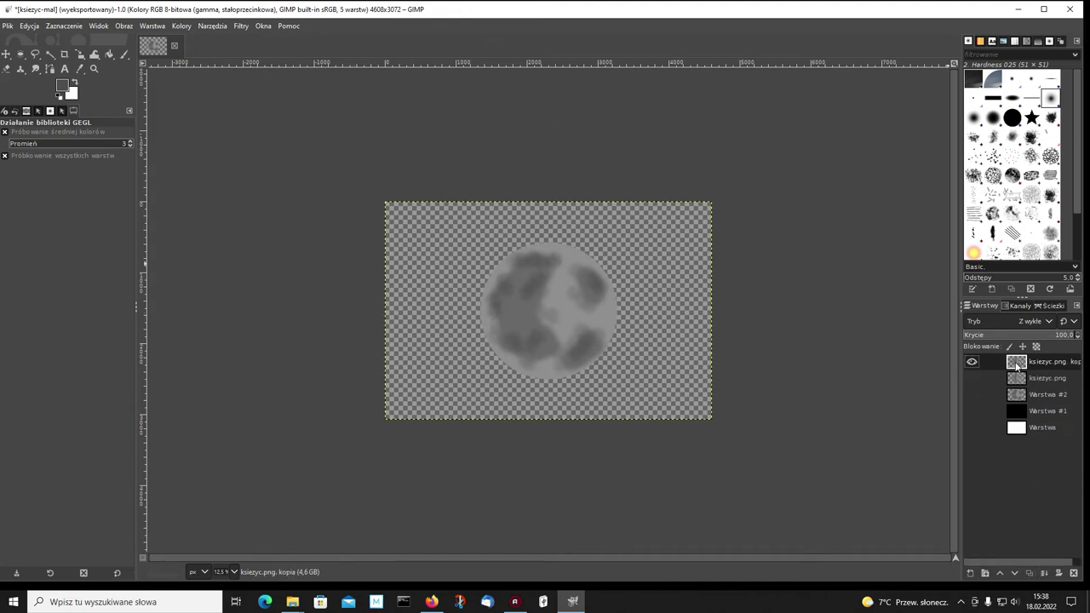
left_click(180, 26)
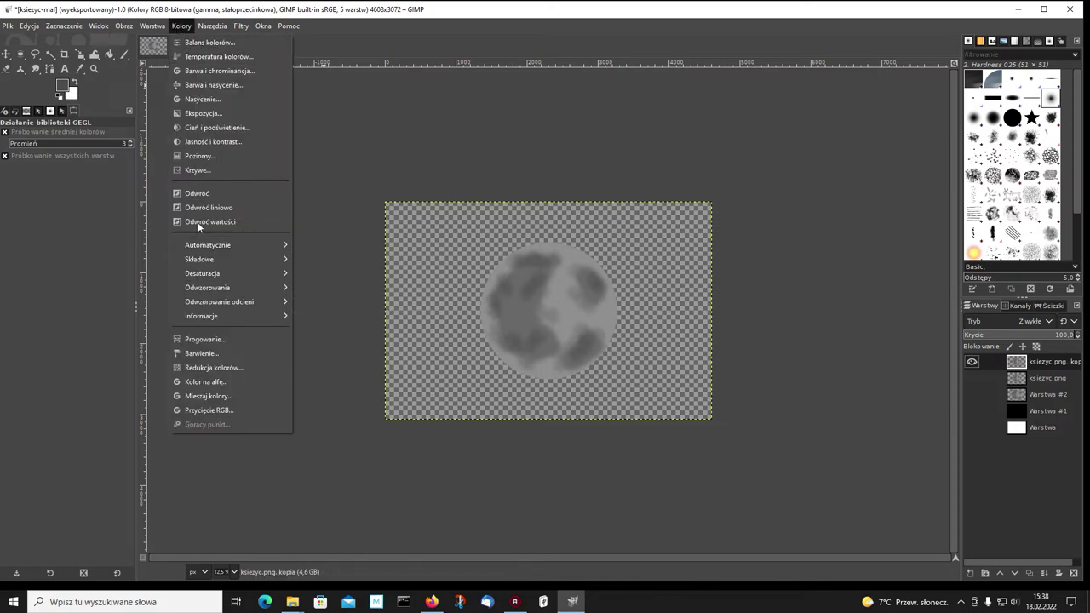
left_click(205, 352)
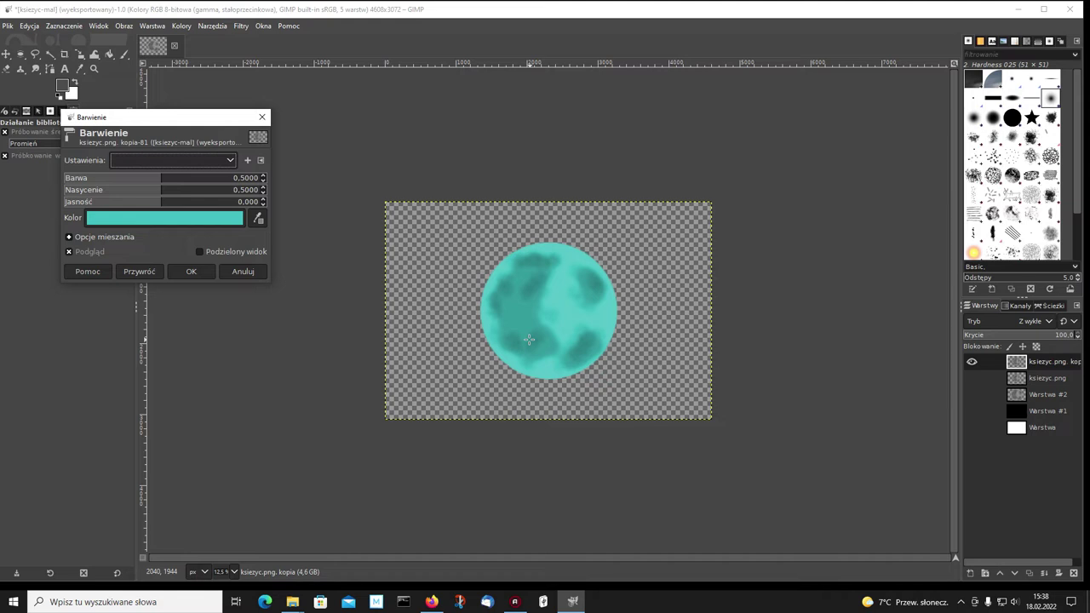
Pick a soft coral red tint colour and apply the Colorize to the moon copy
left_click(181, 219)
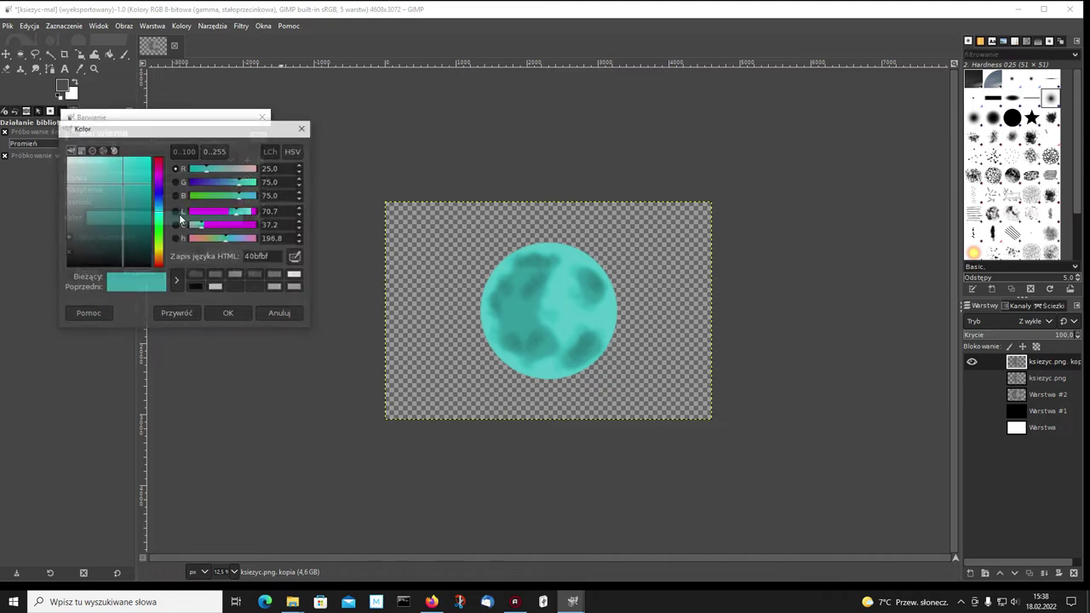
left_click(254, 240)
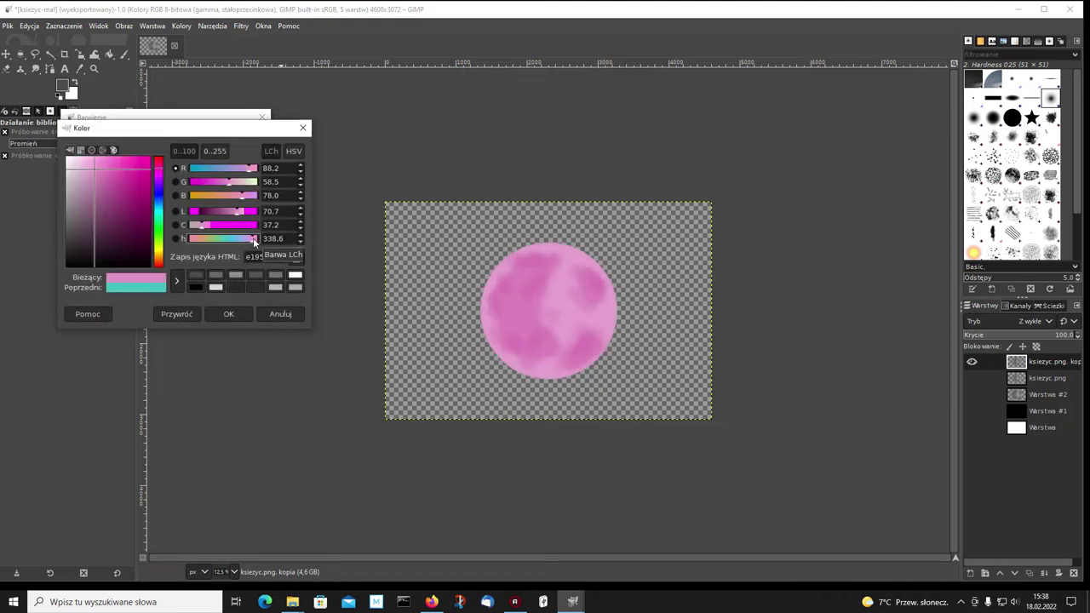
left_click(122, 183)
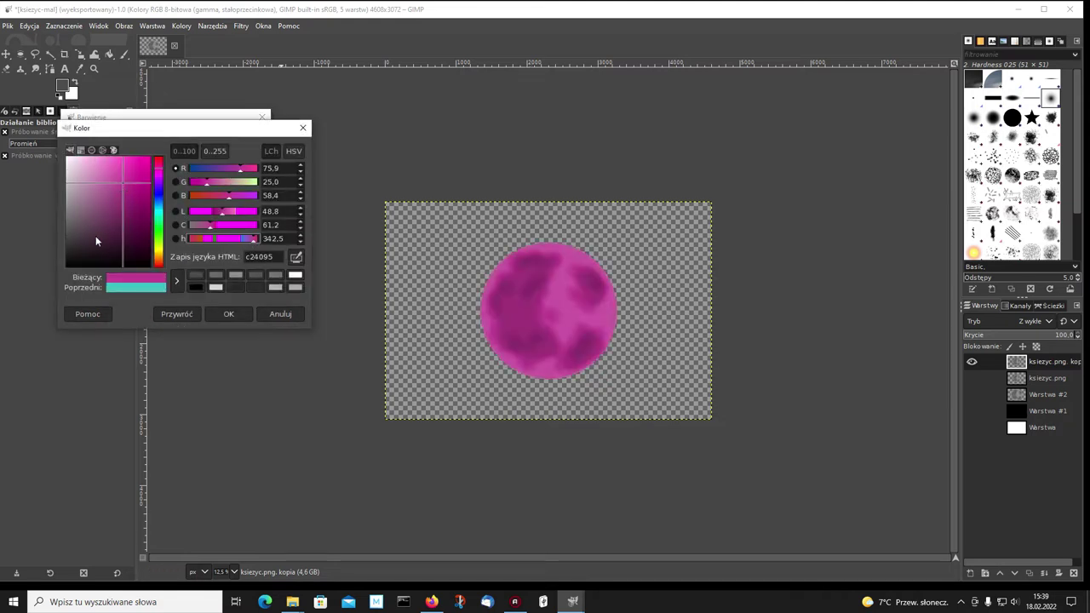
left_click(204, 168)
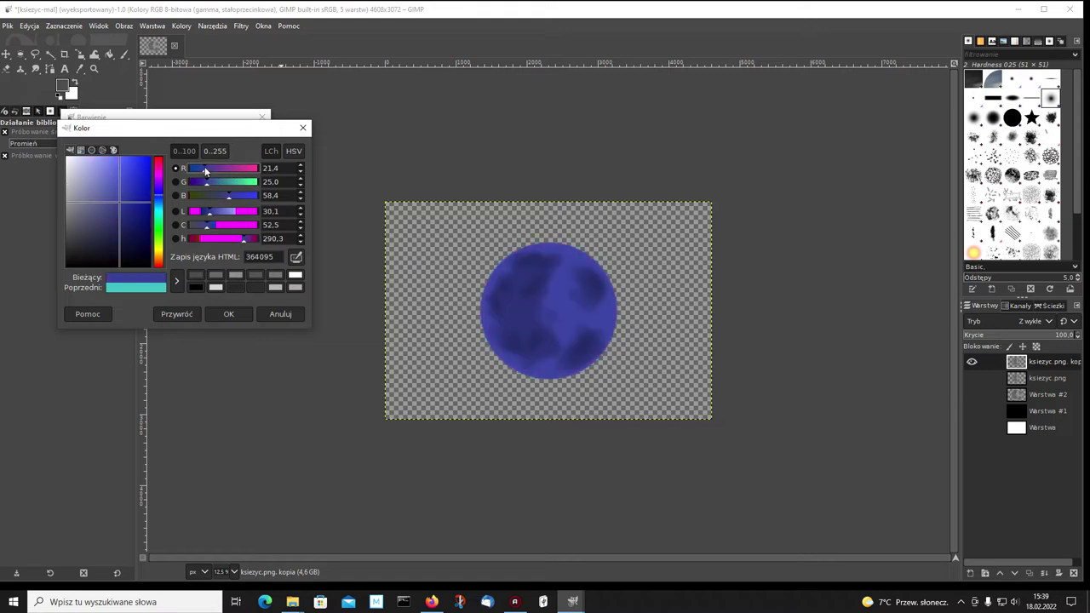
left_click(199, 196)
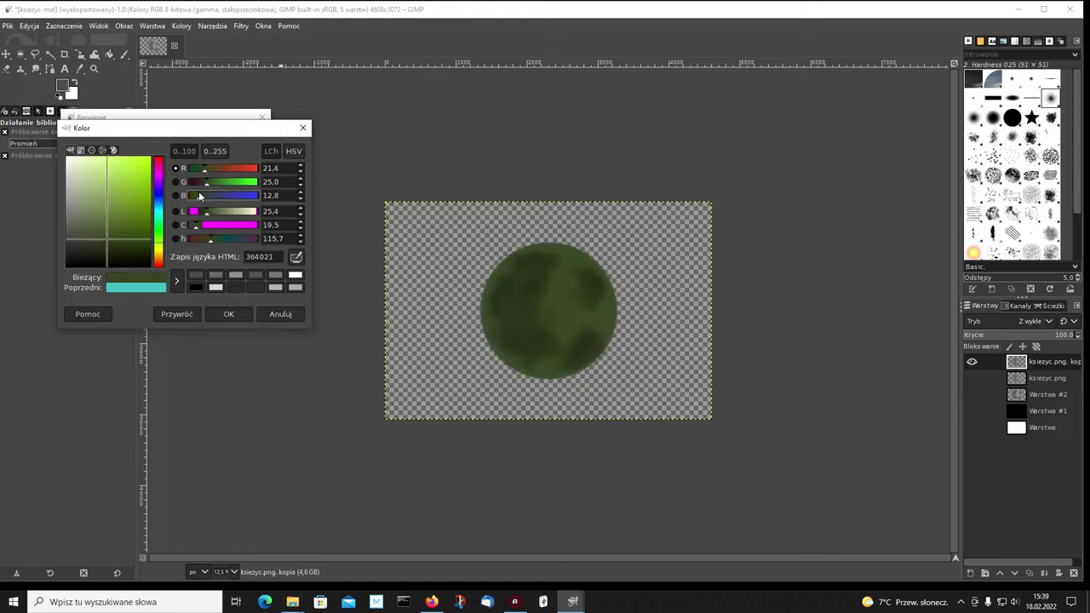
left_click(243, 182)
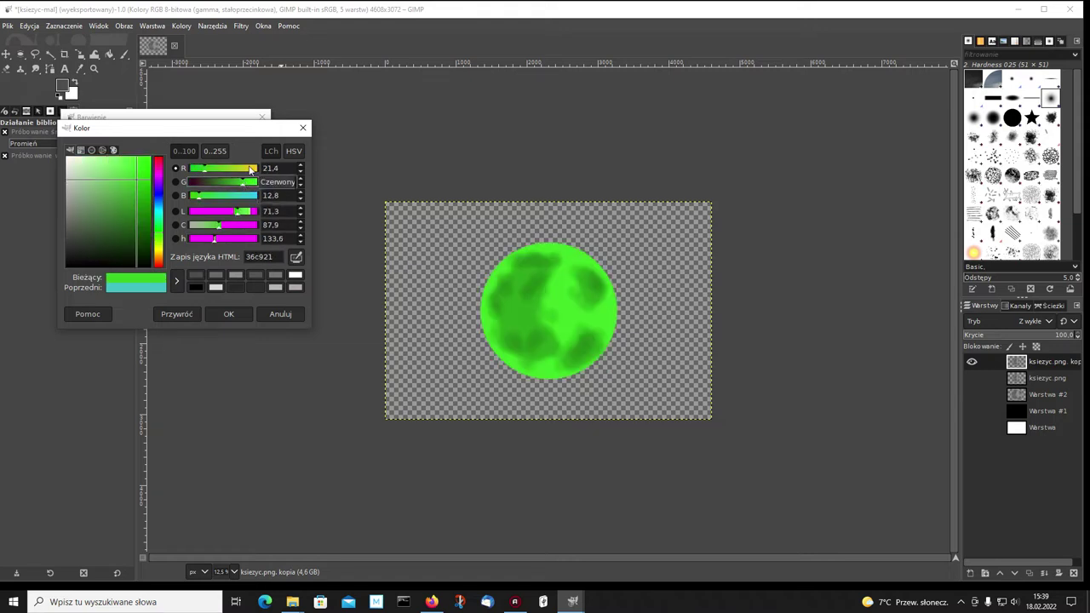
left_click(250, 168)
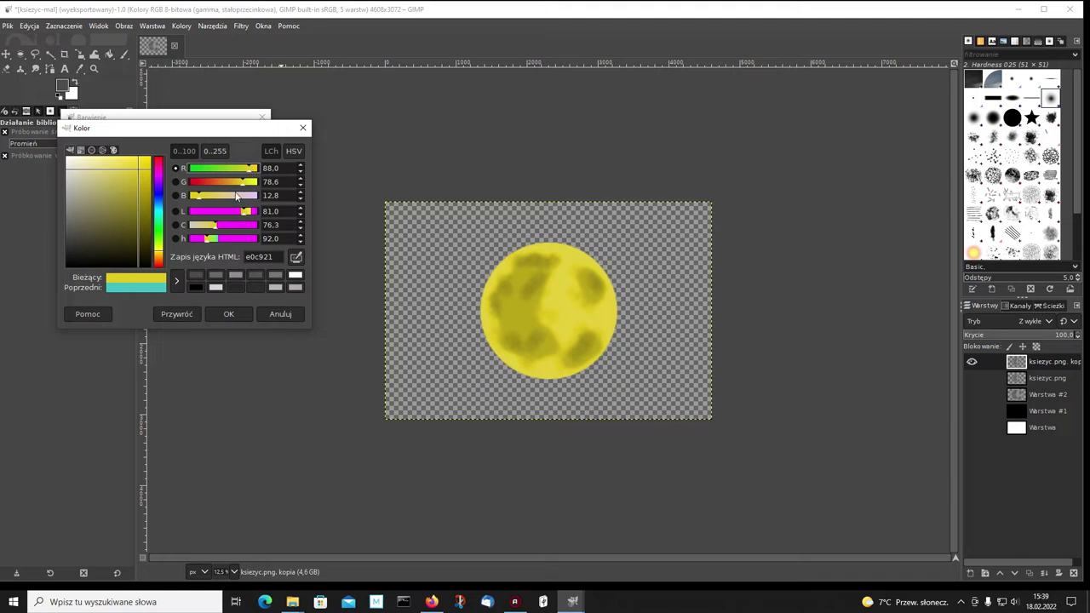
left_click(217, 184)
left_click(199, 182)
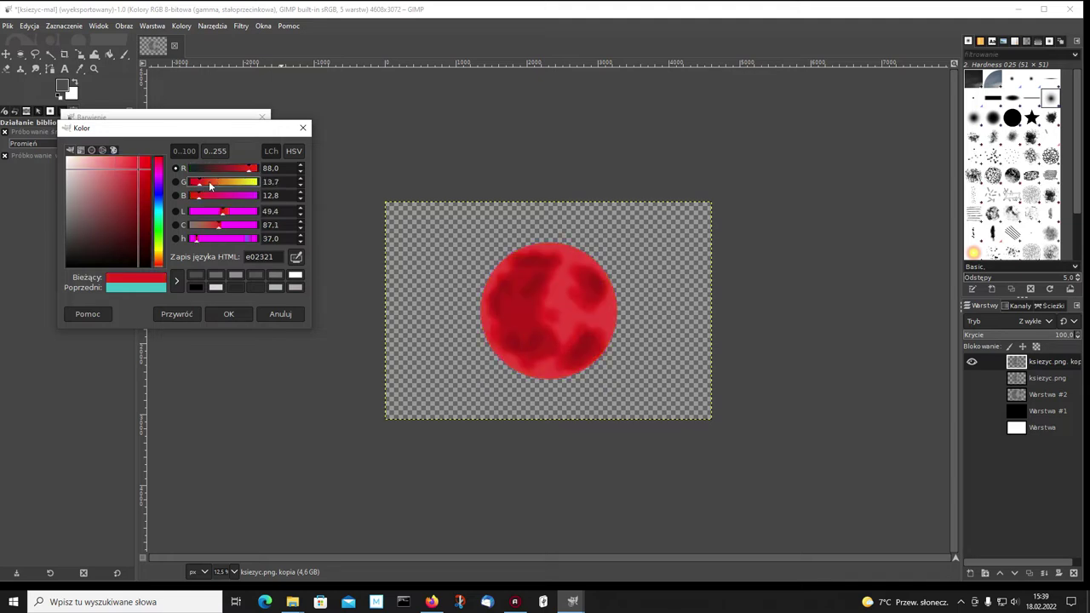
left_click(208, 182)
mouse_move(145, 179)
left_mouse_down()
mouse_move(124, 171)
mouse_move(140, 170)
mouse_move(130, 186)
mouse_move(128, 167)
mouse_move(114, 174)
left_mouse_up()
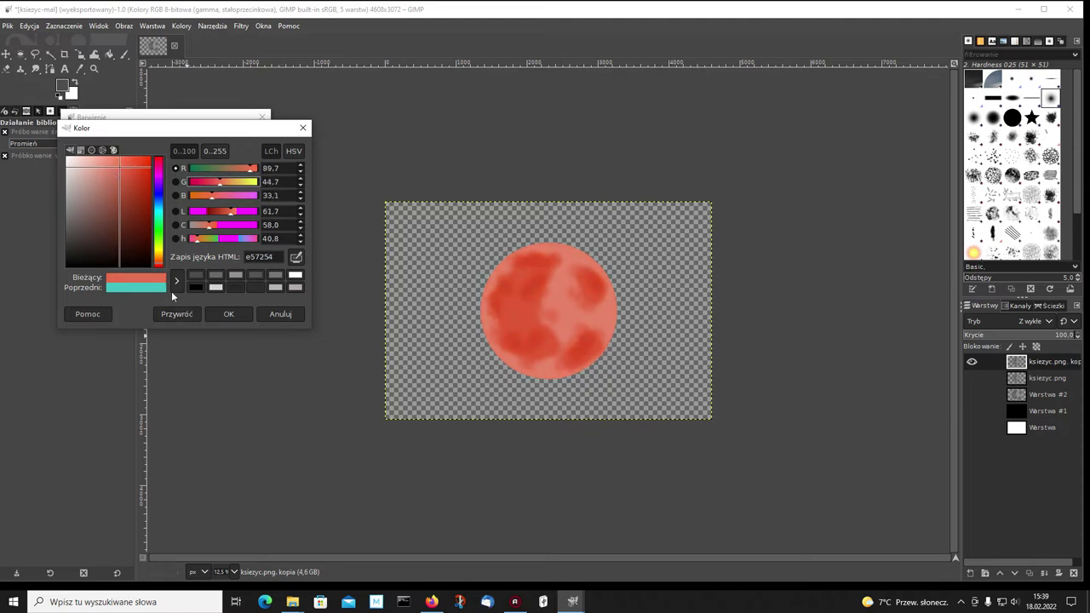
left_click(229, 311)
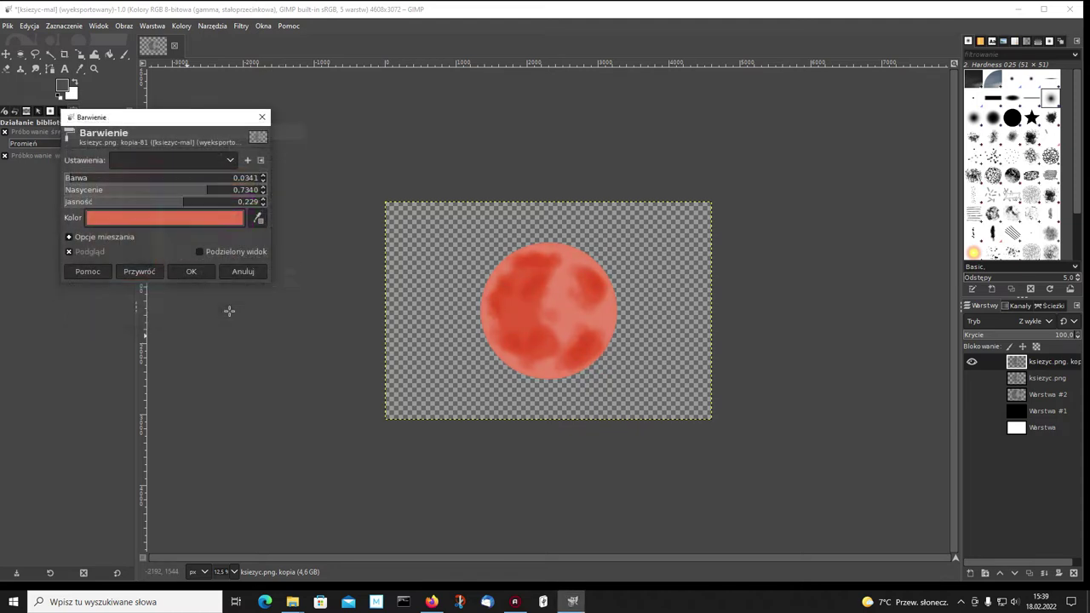
left_click(191, 272)
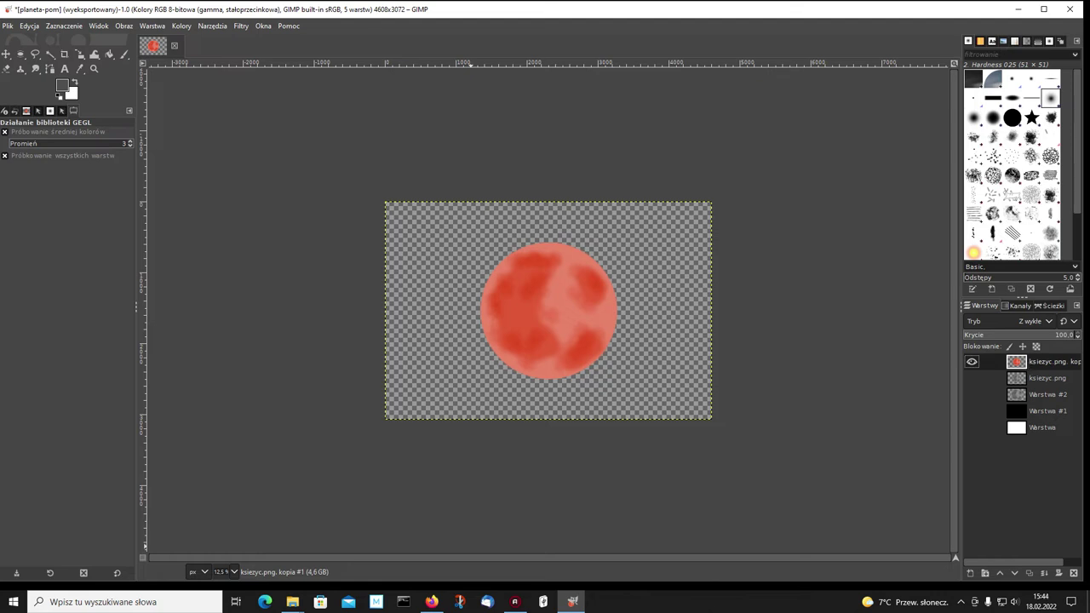
Hide the red moon copy, reactivate the grey moon, and add niebo-913-744 as a layer
left_click(971, 361)
left_click(971, 378)
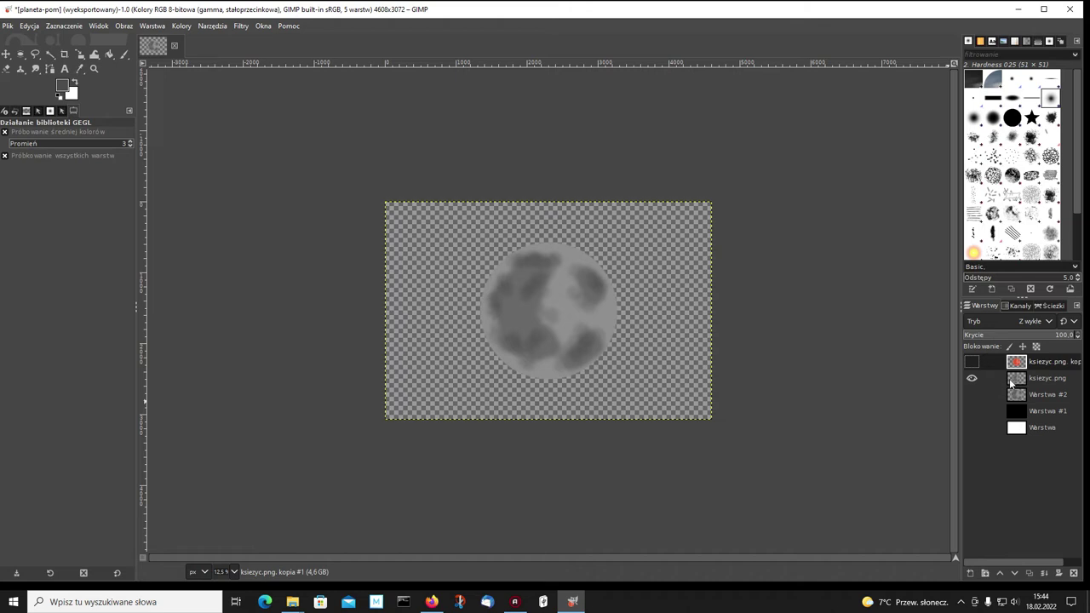
left_click(1019, 380)
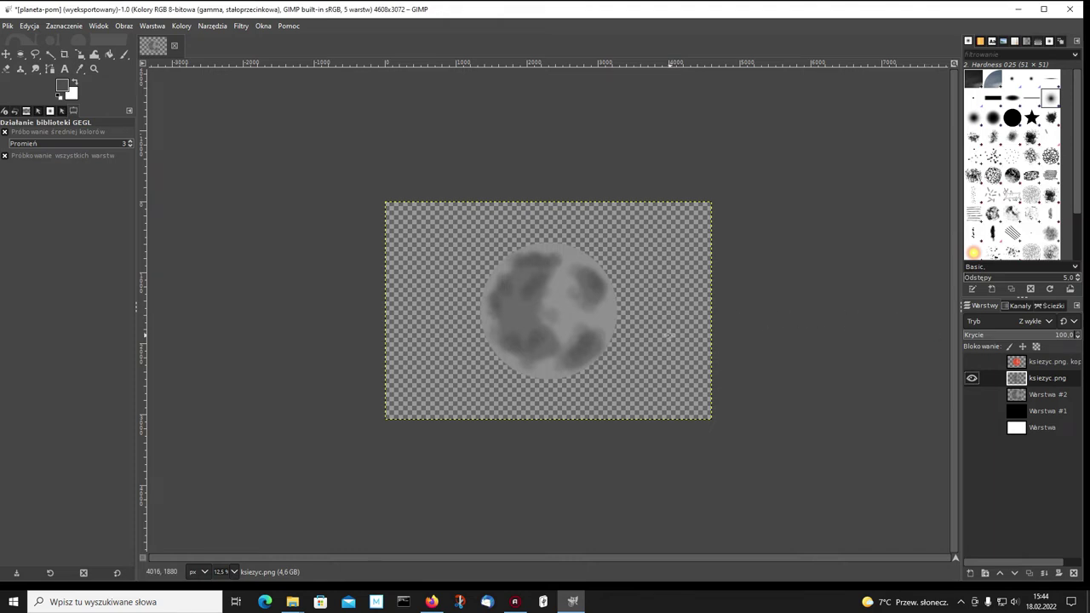
left_click_drag(669, 335, 669, 335)
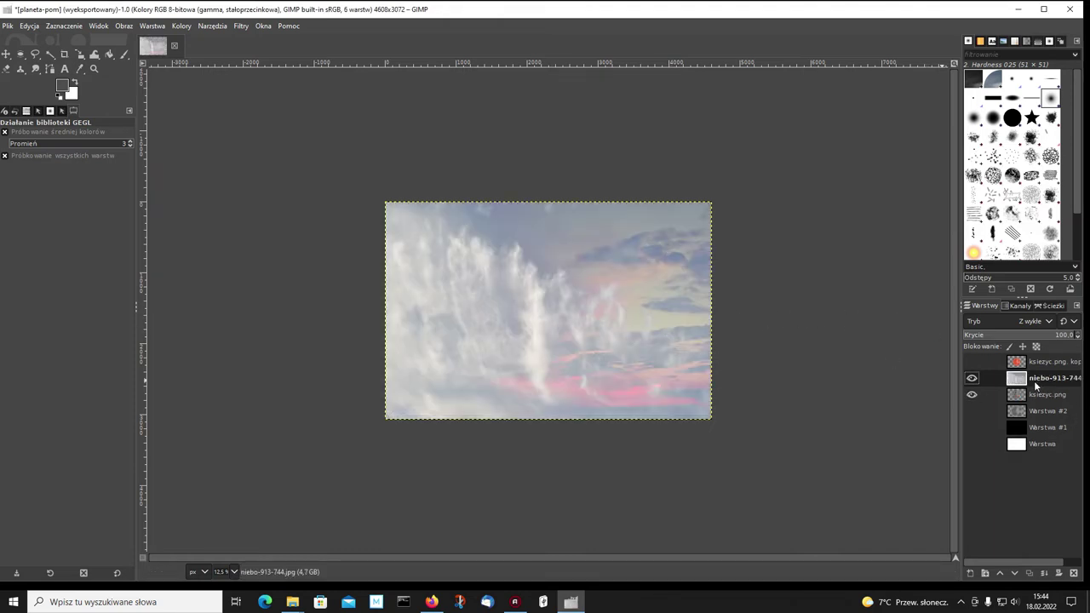
Give the niebo-913-744 sky layer an alpha channel, lower it beneath the moon, and hide it
right_click(1017, 383)
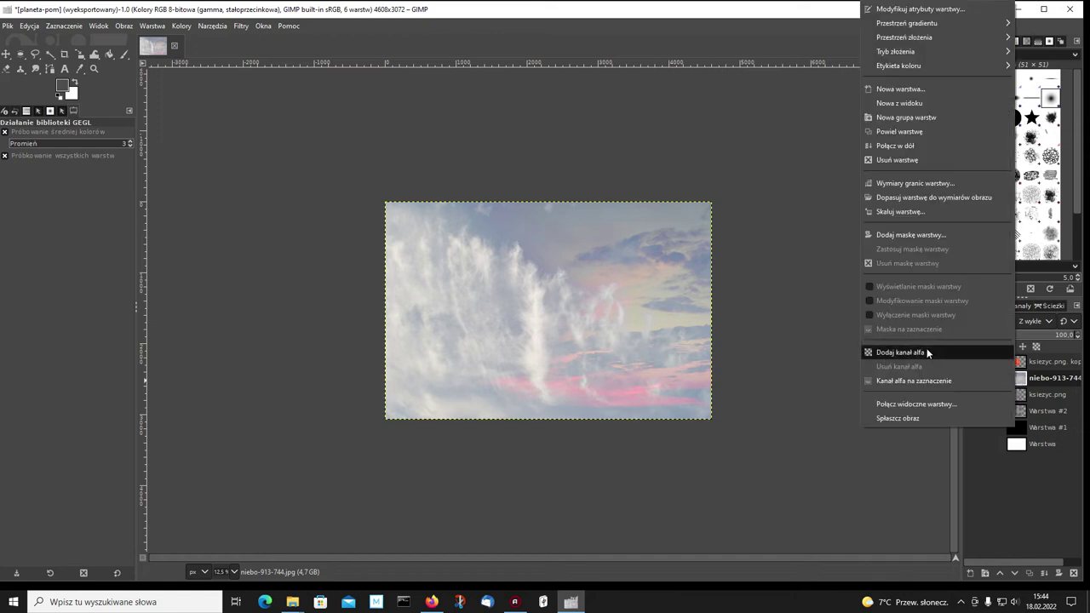
left_click(894, 351)
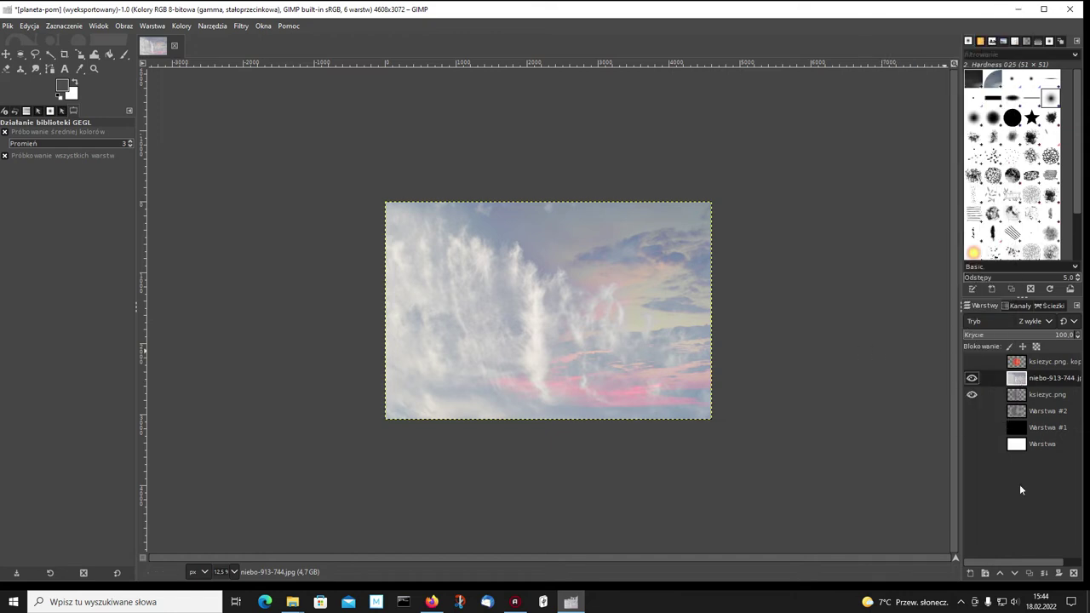
left_click(1014, 573)
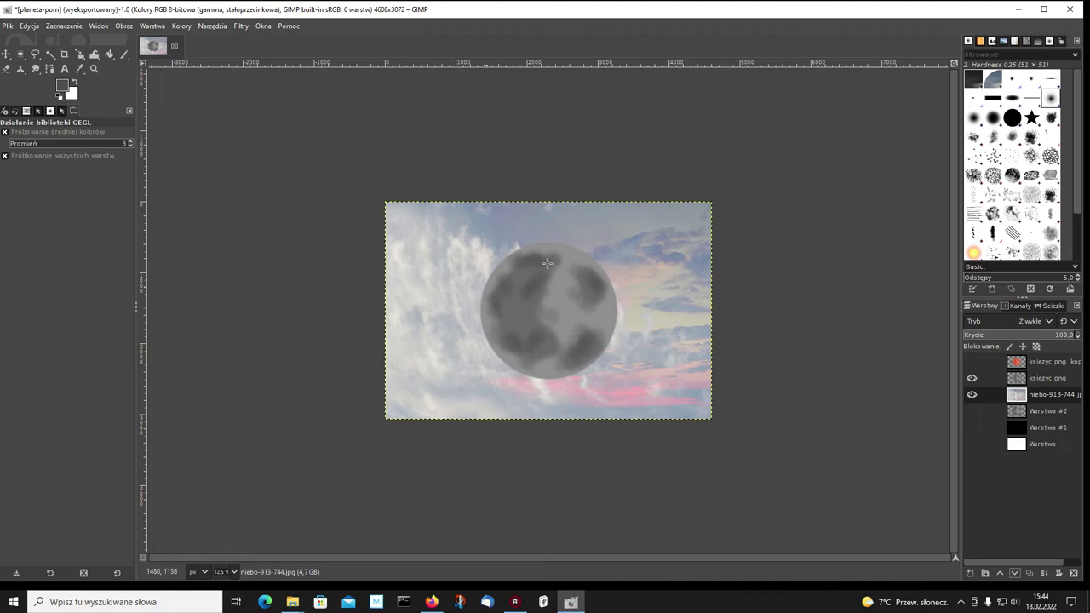
left_click(971, 394)
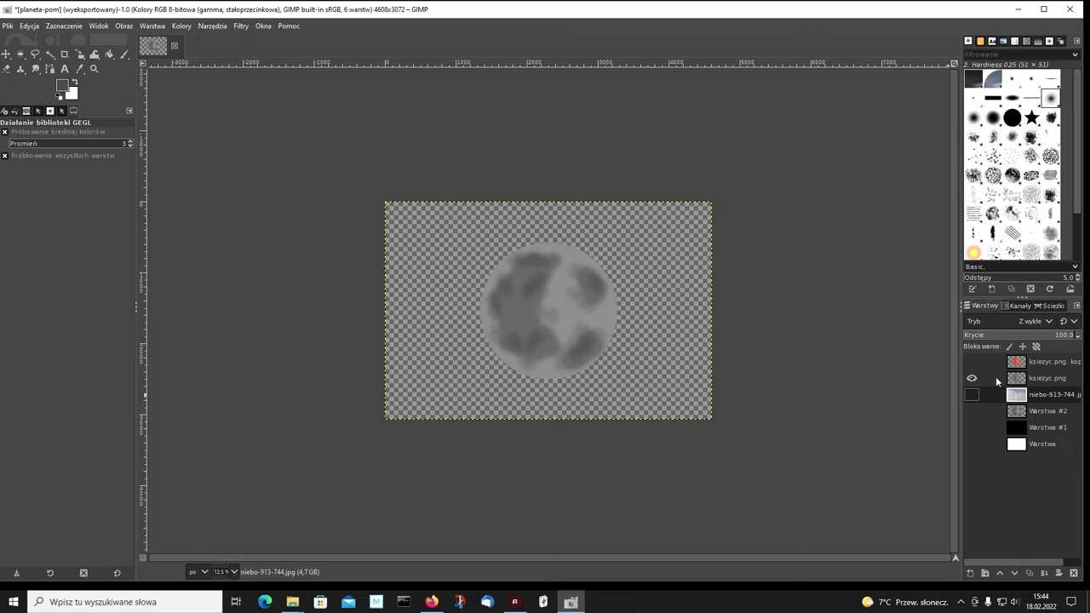
left_click(1014, 378)
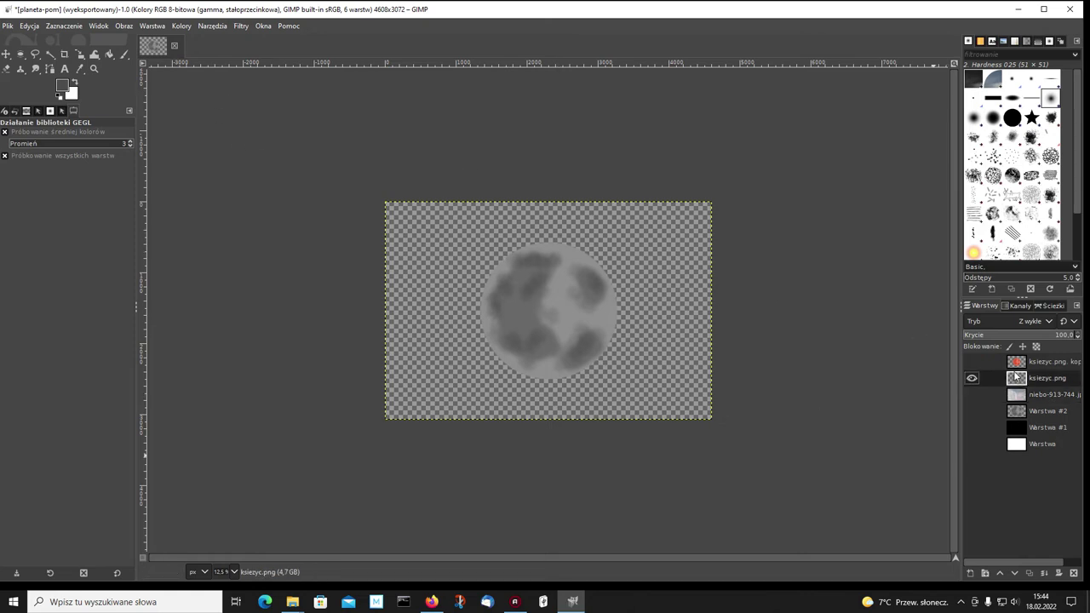
Turn the moon's alpha into a selection and make the visible niebo-913-744 sky layer active
right_click(1016, 378)
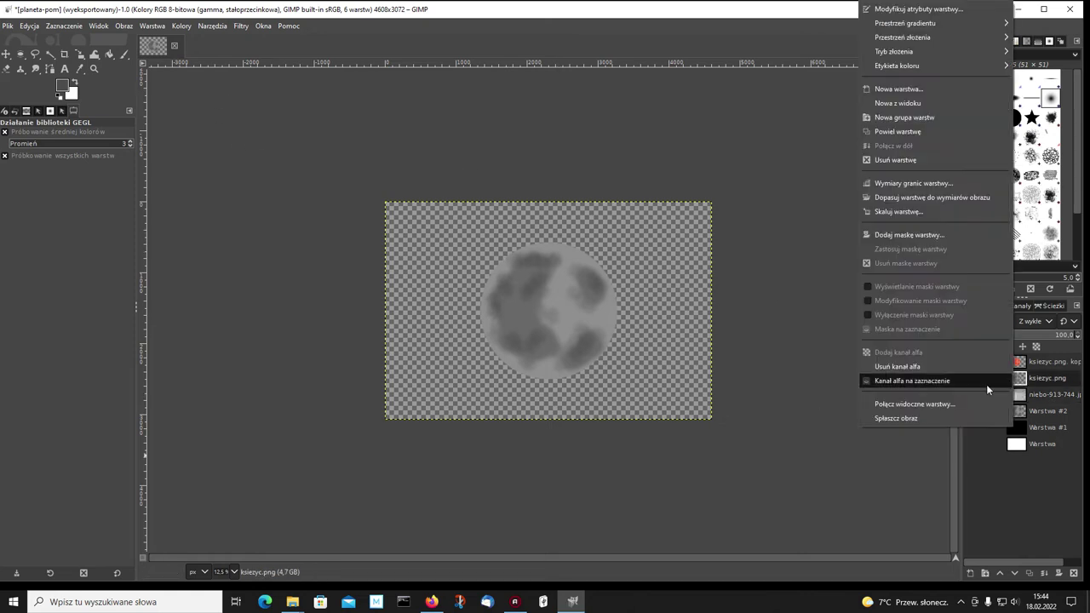
left_click(901, 381)
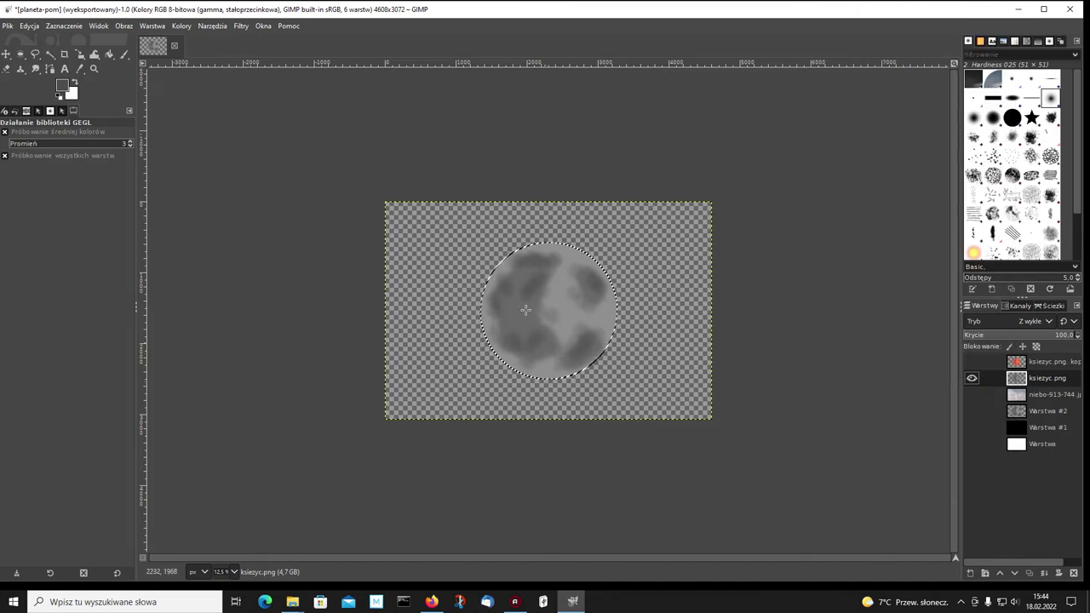
left_click(970, 395)
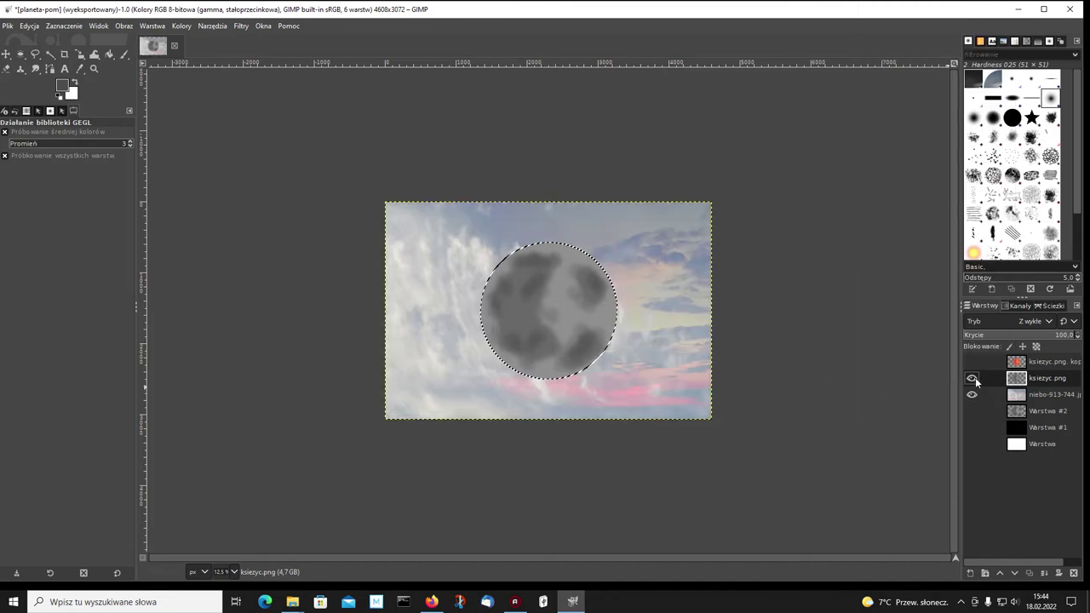
left_click(972, 377)
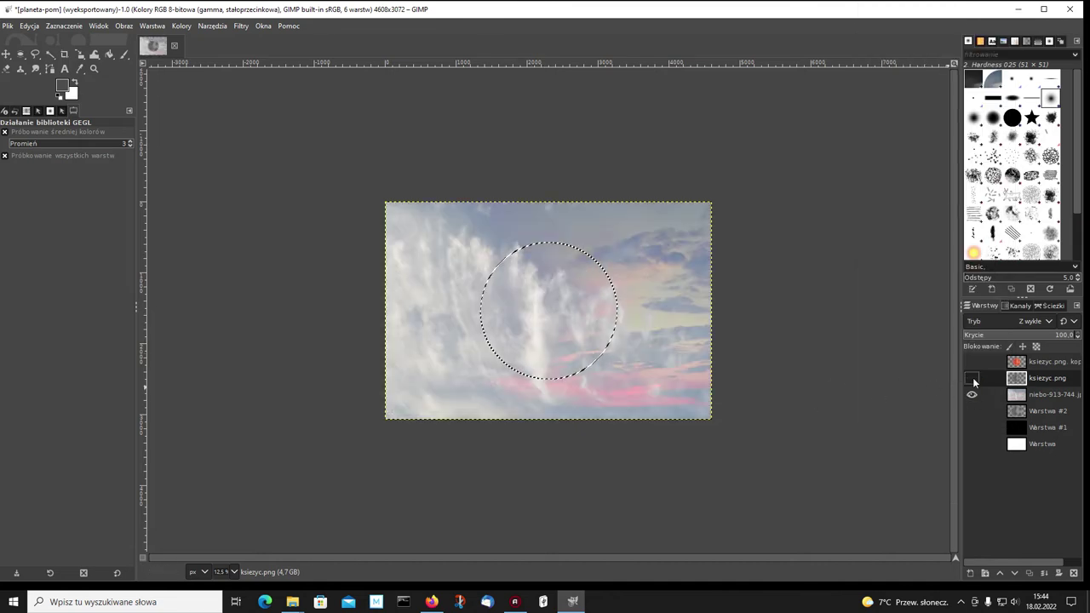
left_click(1016, 397)
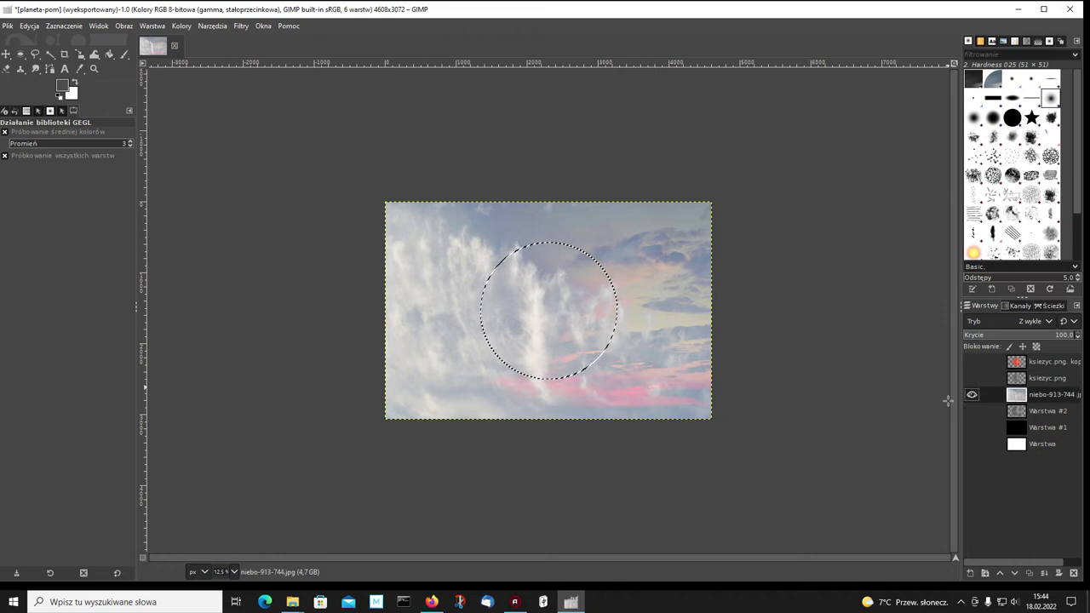
Copy the circular sky patch, paste it as a new layer, and hide the original sky
left_click(30, 25)
left_click(46, 108)
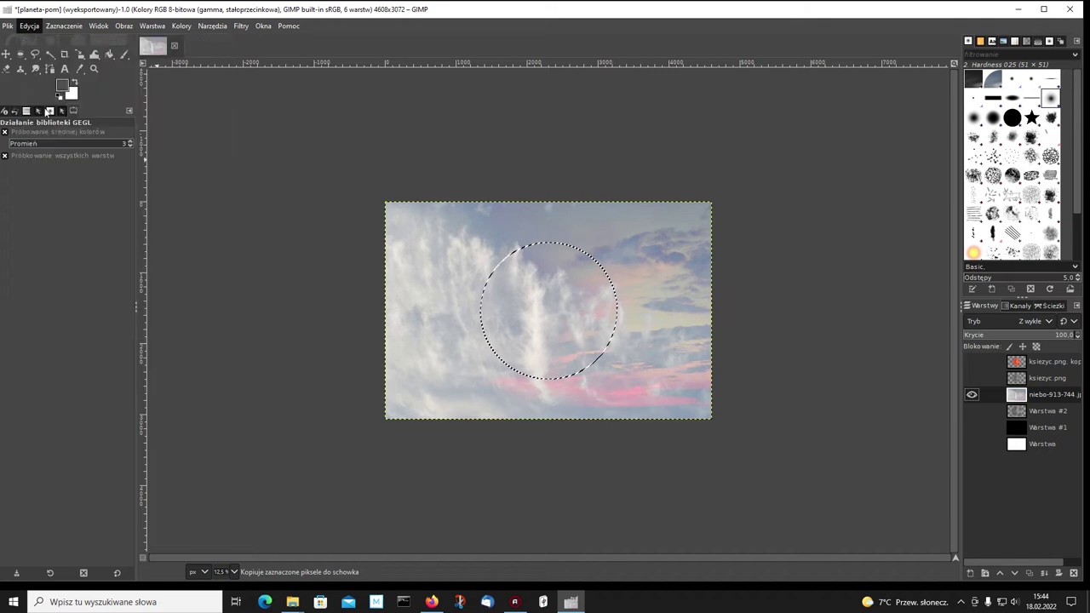
left_click(30, 25)
mouse_move(49, 193)
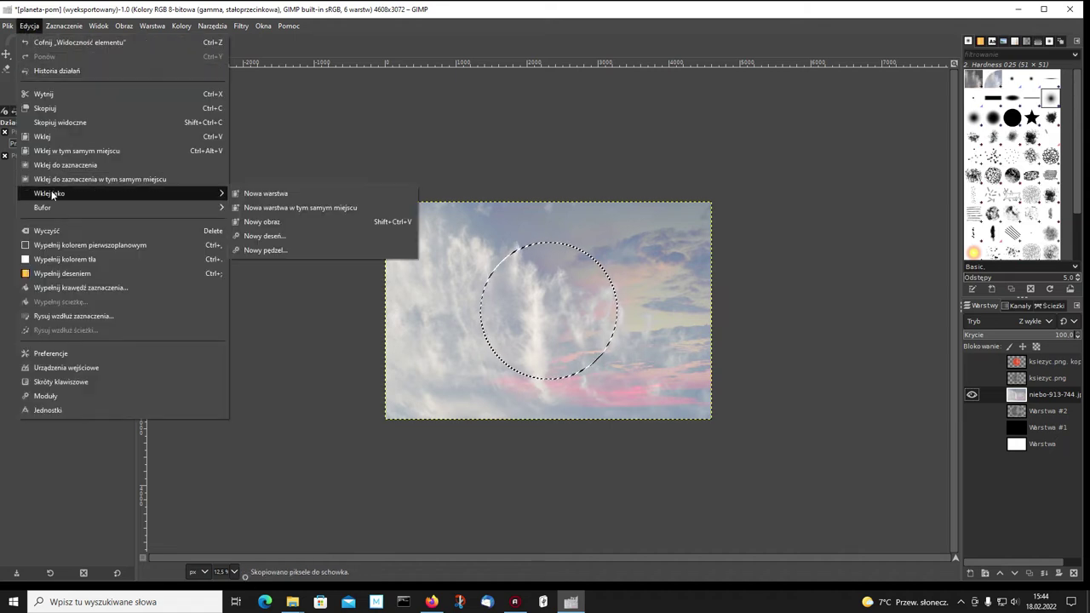
left_click(265, 193)
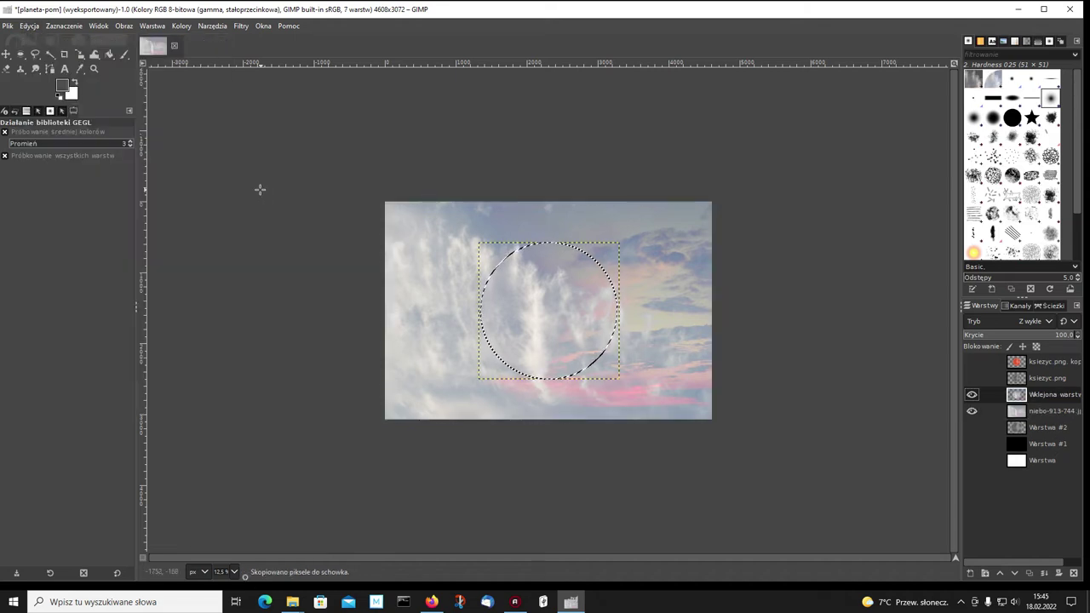
left_click(972, 411)
left_click(1077, 528)
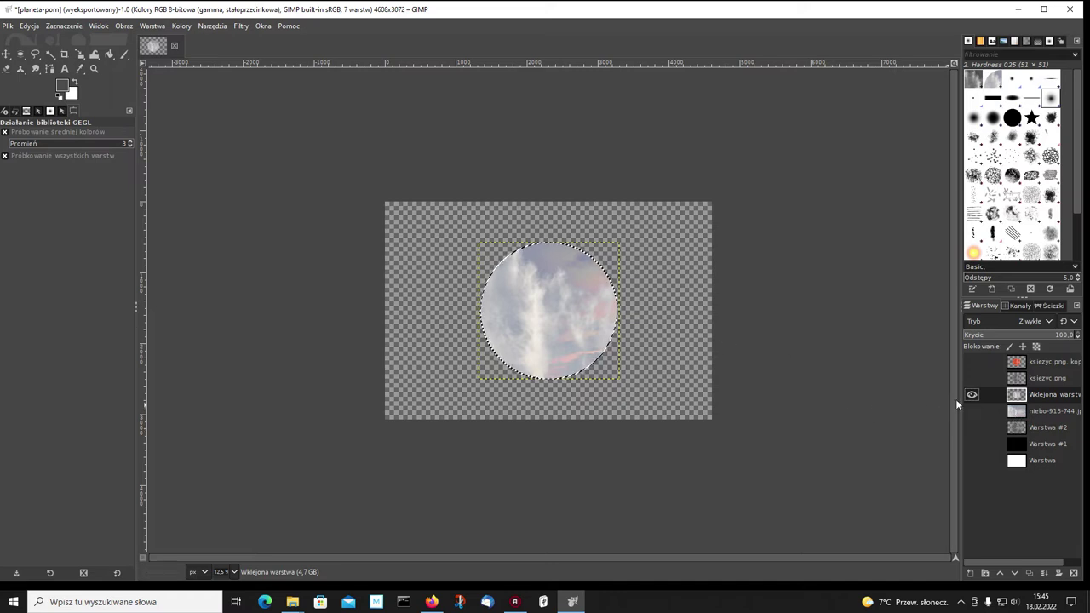
Expand the pasted cloud-disc layer to the full image size and clear the selection
right_click(1016, 399)
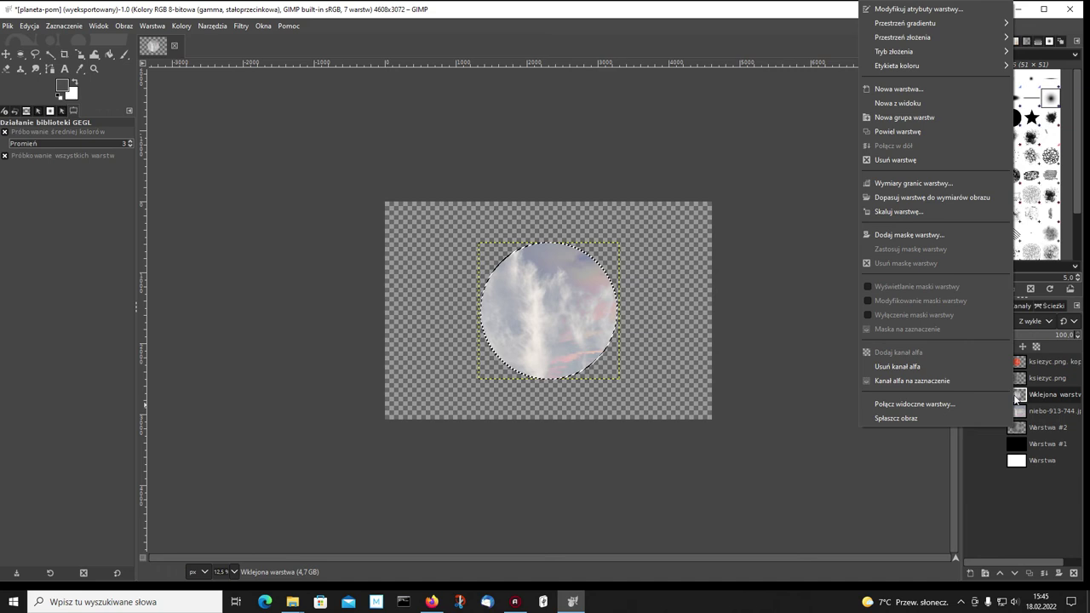
left_click(923, 199)
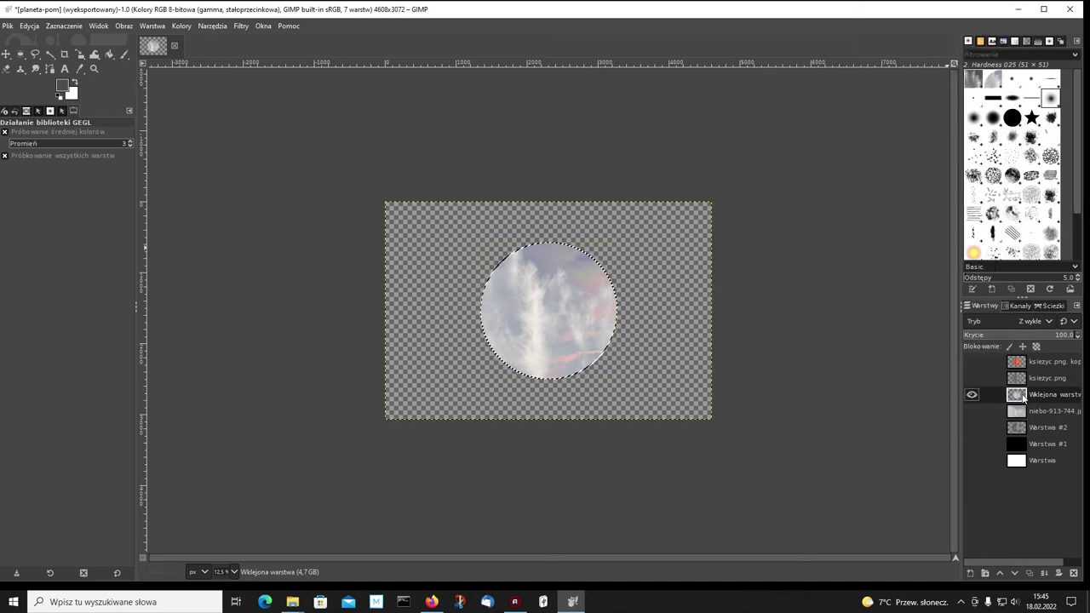
left_click(61, 26)
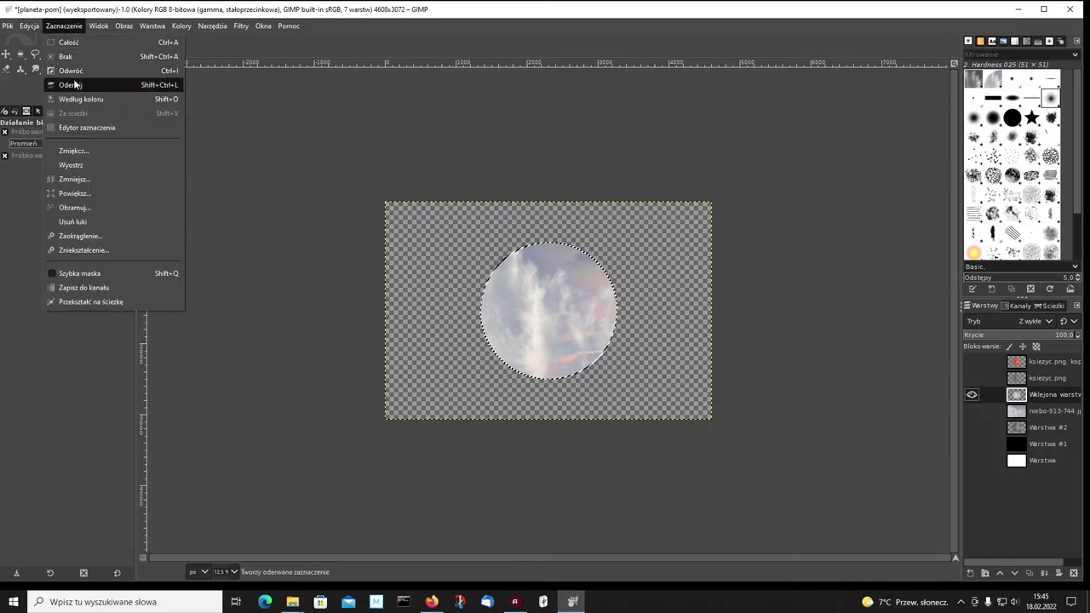
left_click(68, 56)
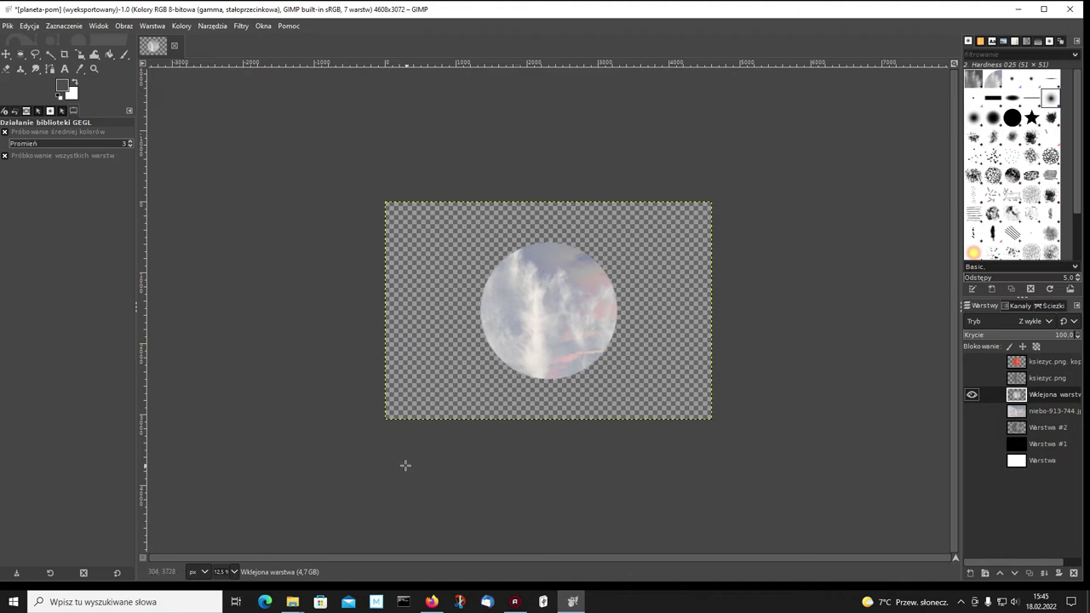
Briefly show then hide the black Warstwa #1 background, and hide the cloud-disc layer
left_click(971, 443)
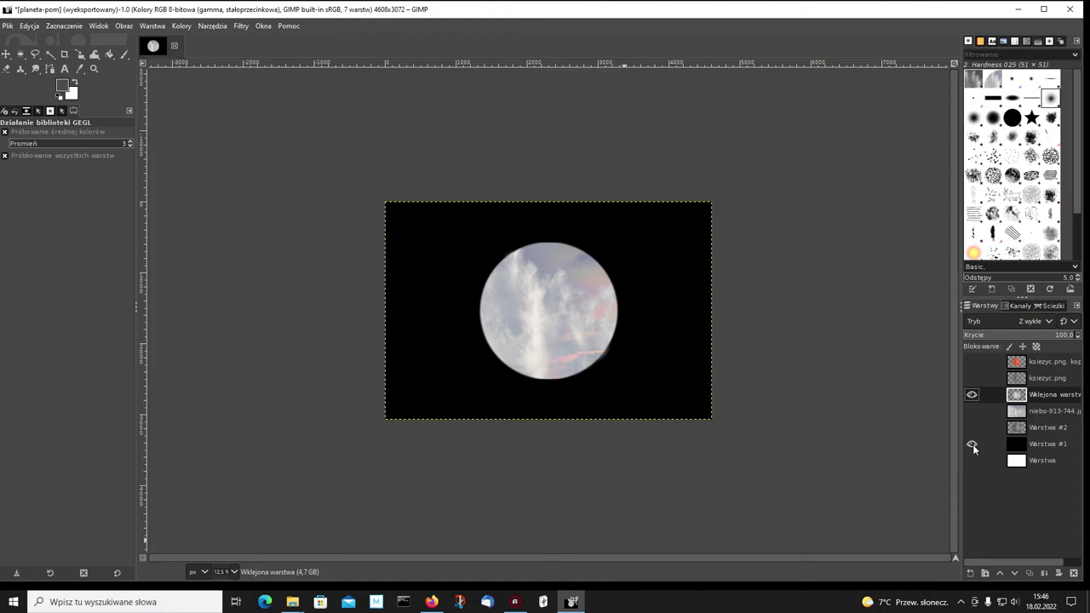
left_click(971, 446)
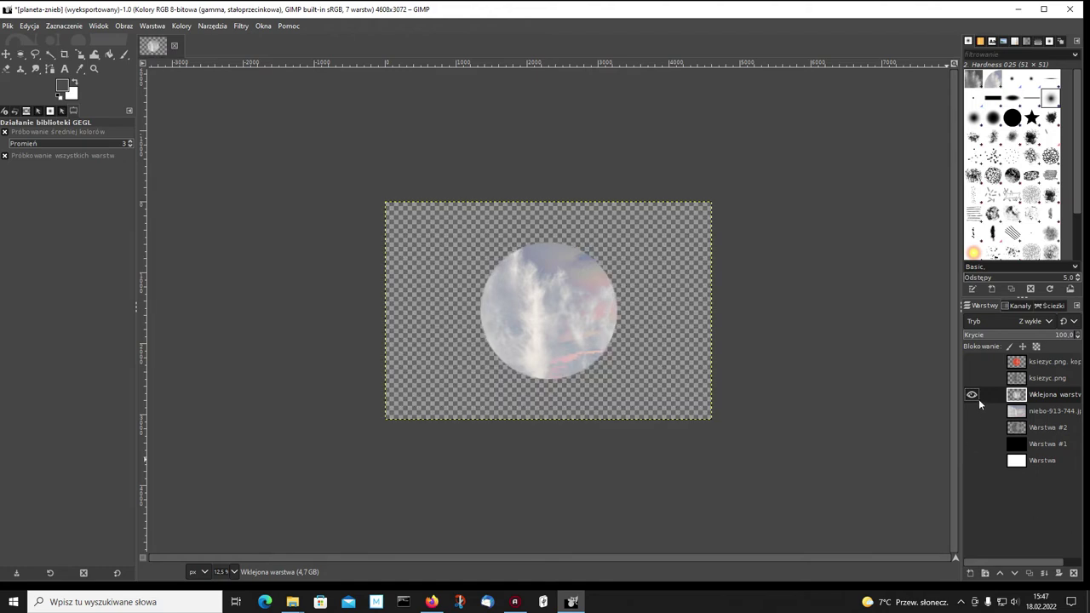
left_click(976, 396)
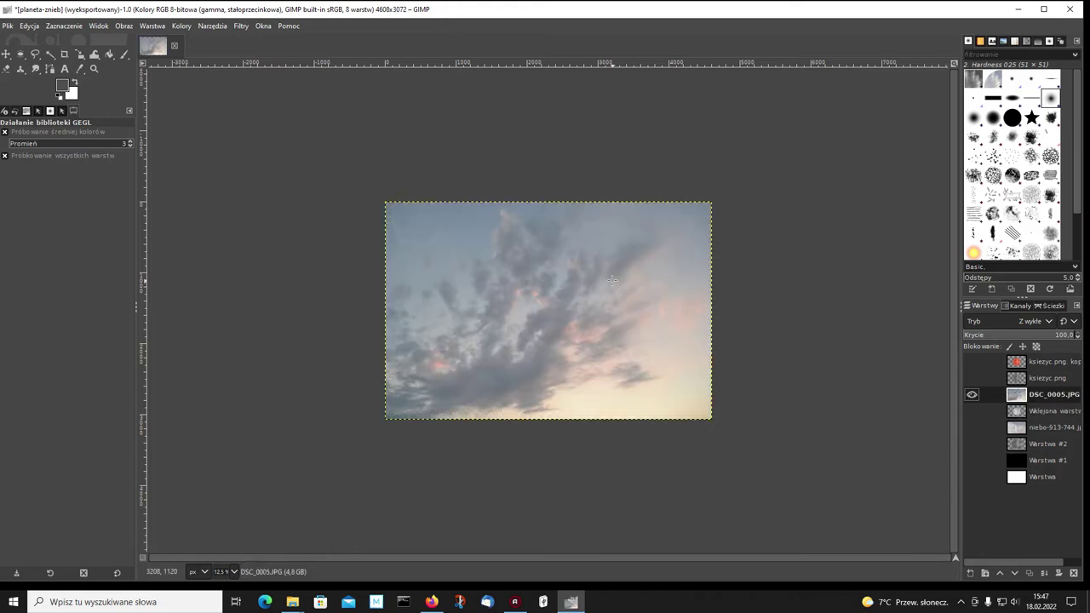
Turn the ksiezyc.png moon outline into a selection, then hide the moon layer
left_click(971, 377)
left_click(1018, 381)
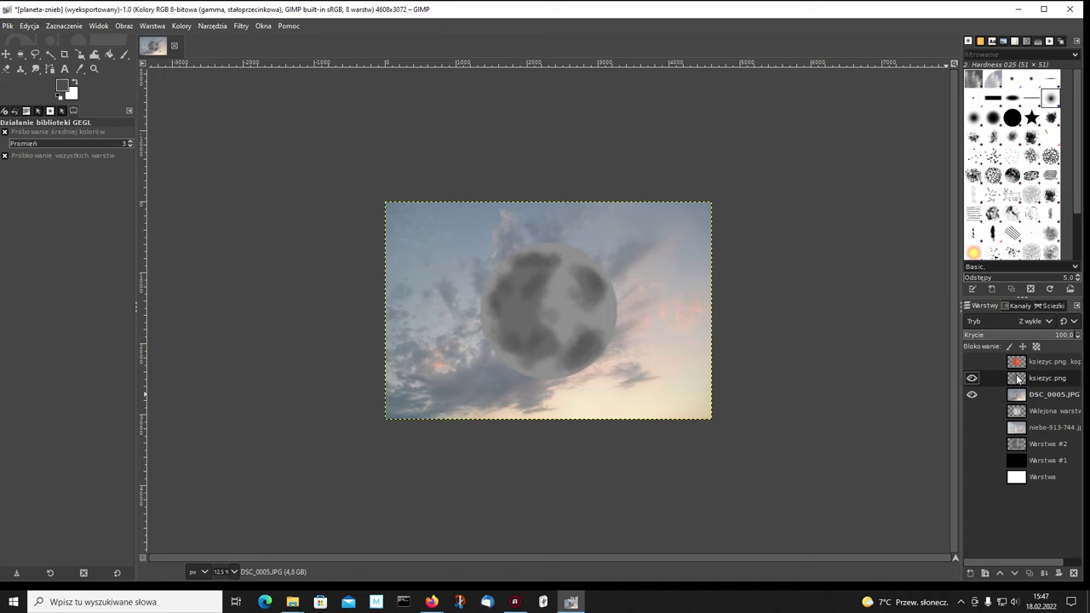
right_click(1019, 380)
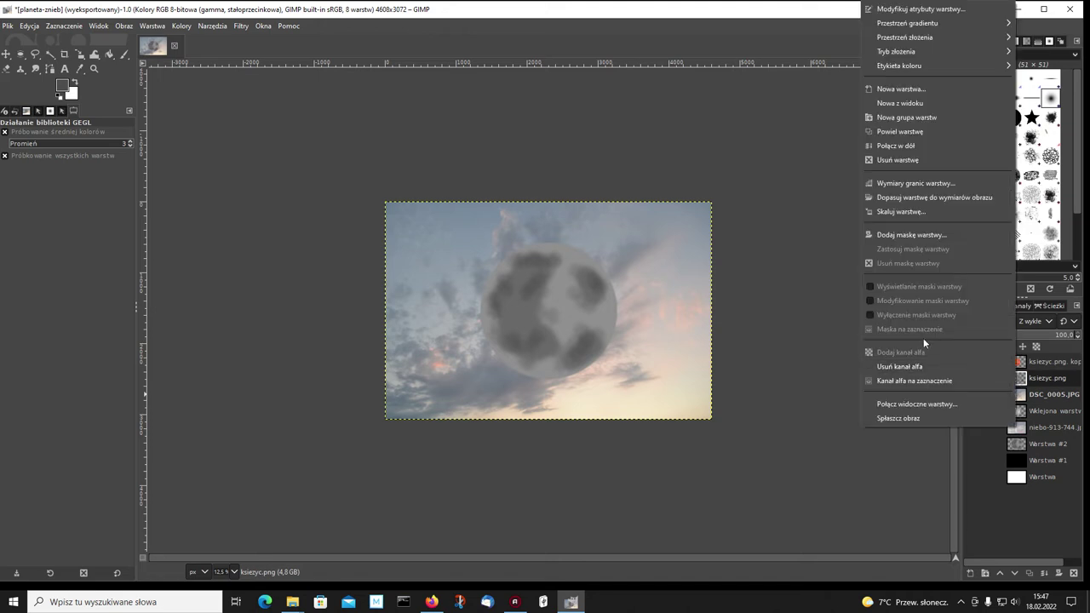
left_click(902, 376)
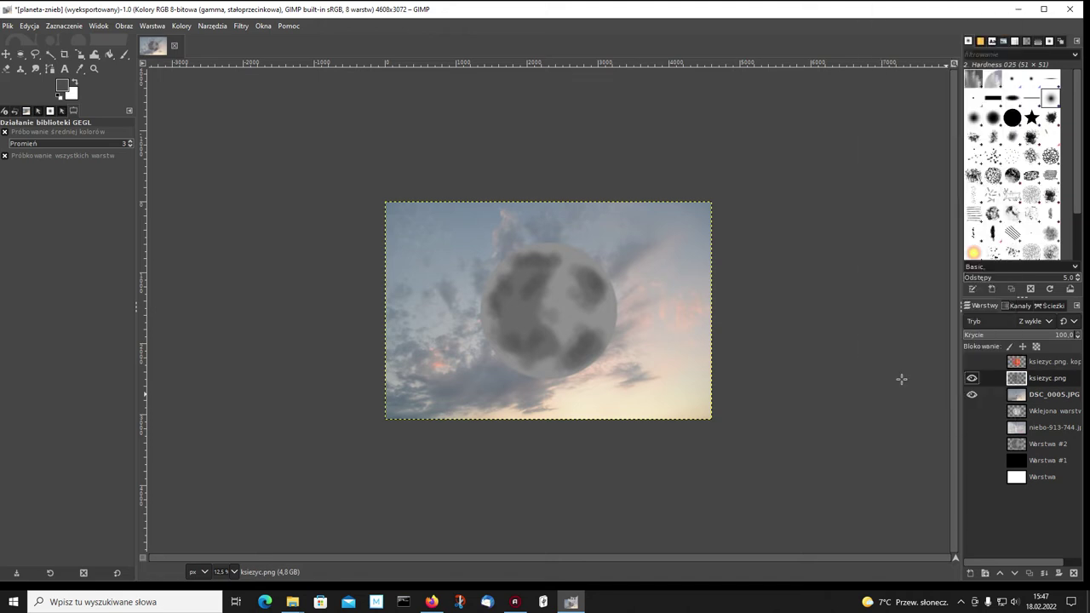
left_click(972, 377)
Copy the circular patch of DSC_0005.JPG sky, paste it as a new layer, and hide the sky
left_click(1018, 397)
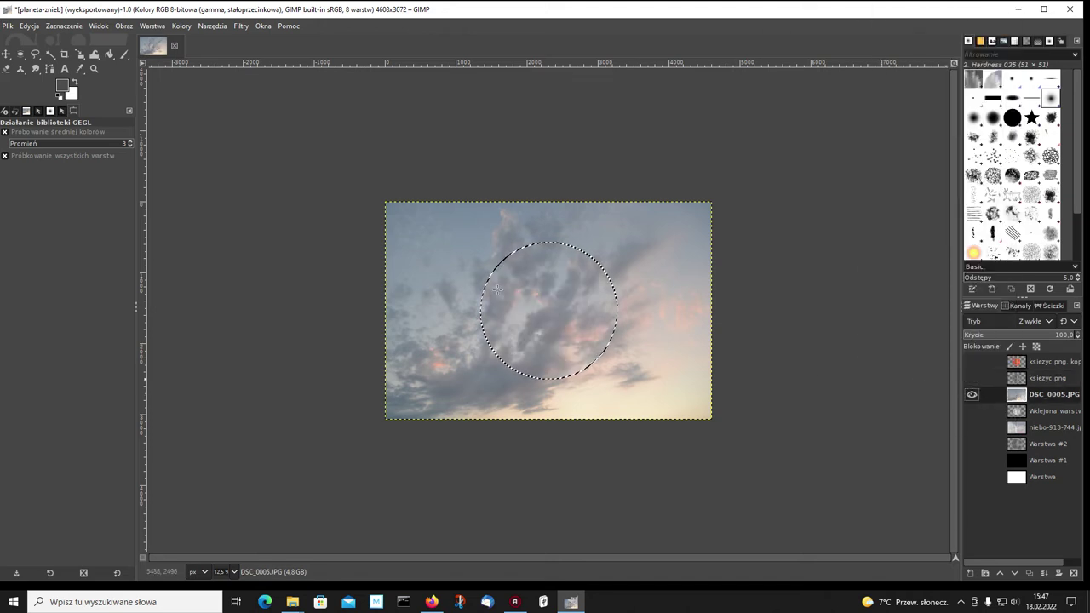
left_click(33, 25)
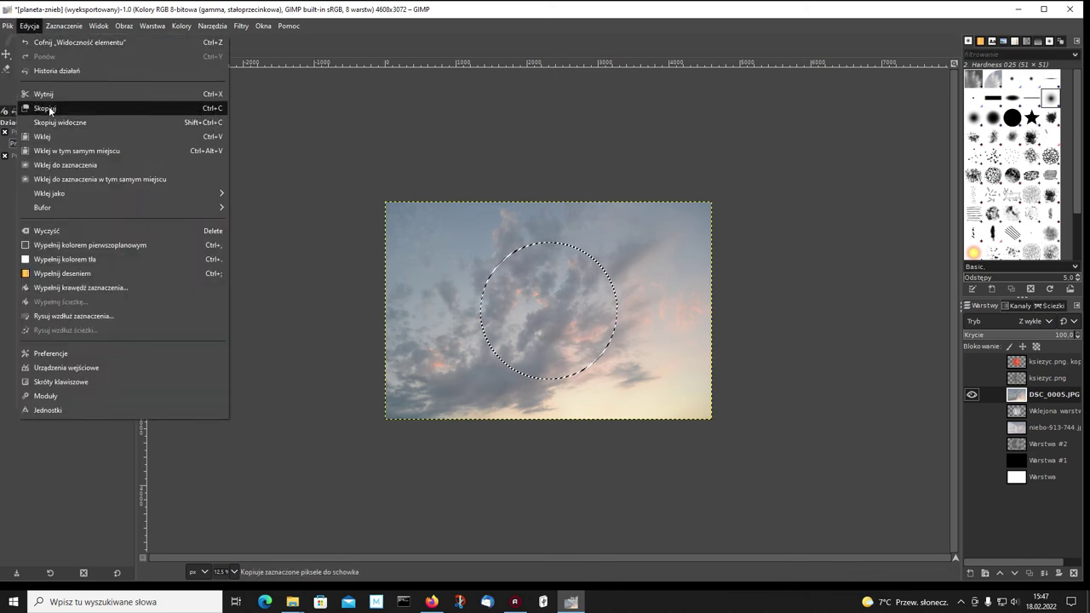
left_click(48, 107)
left_click(29, 26)
mouse_move(50, 194)
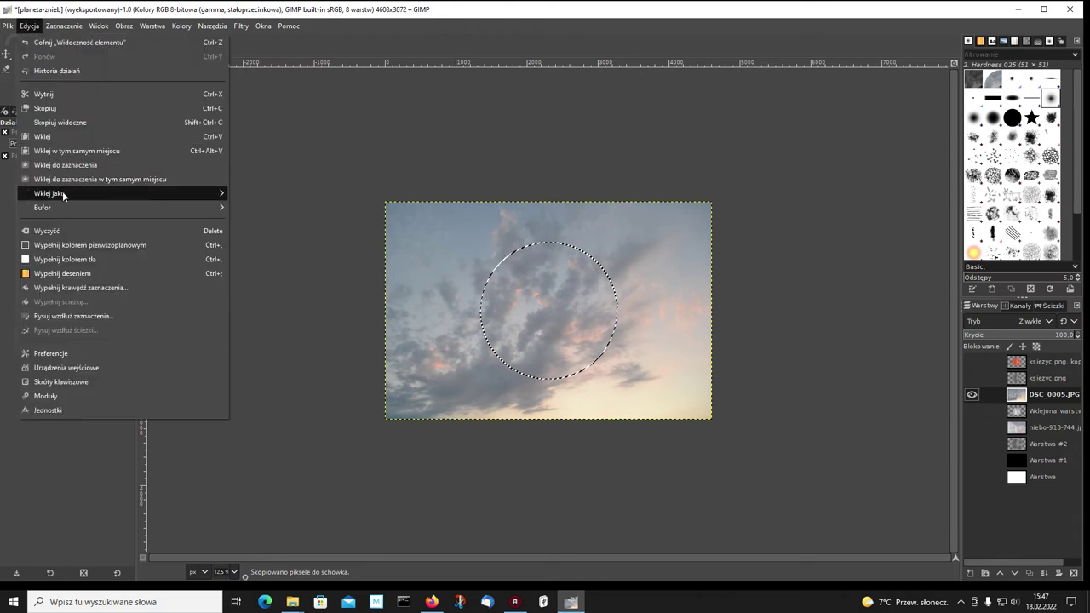
left_click(271, 194)
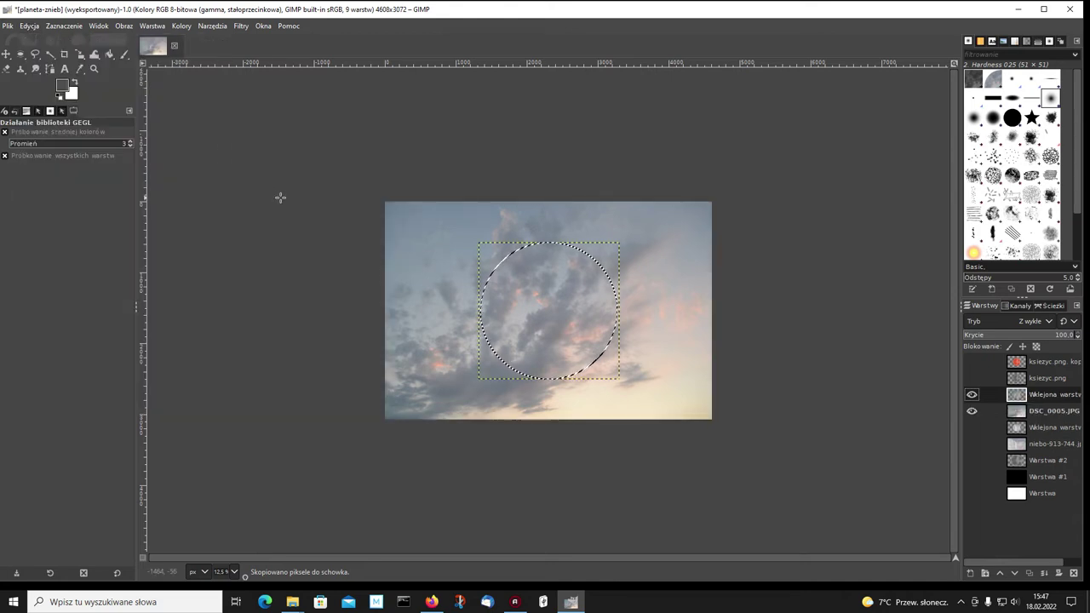
left_click(970, 412)
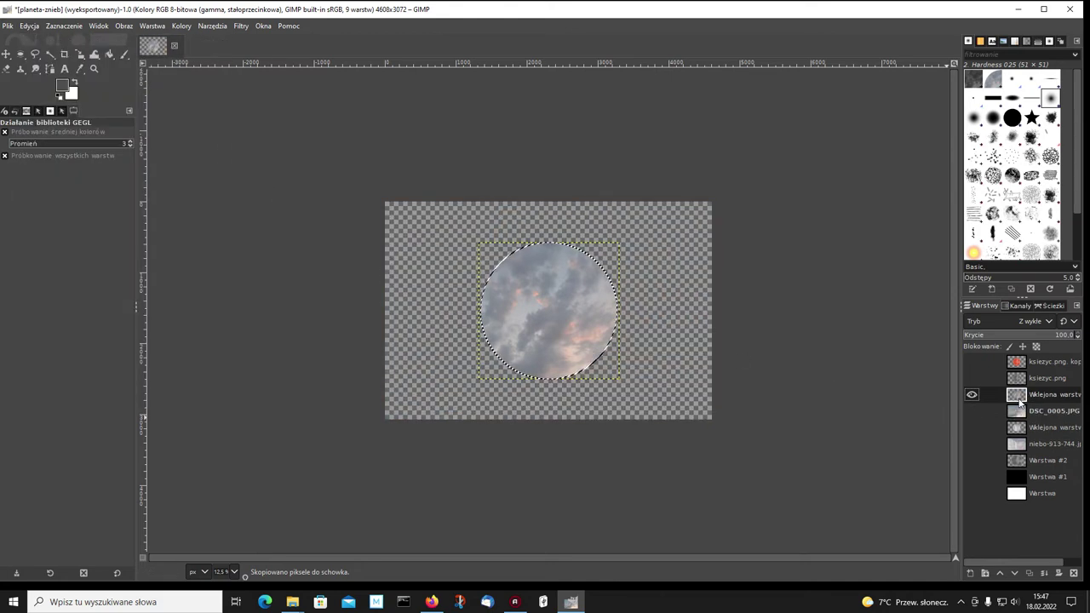
Fit the second pasted moon layer to image size, clear the selection, and show the black background
right_click(1020, 400)
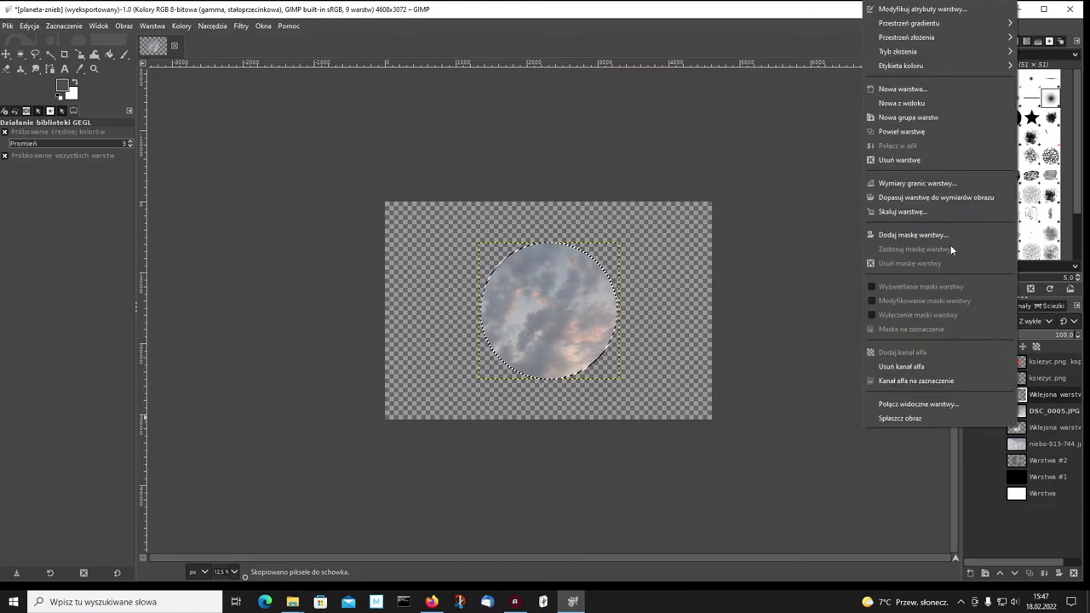
left_click(930, 196)
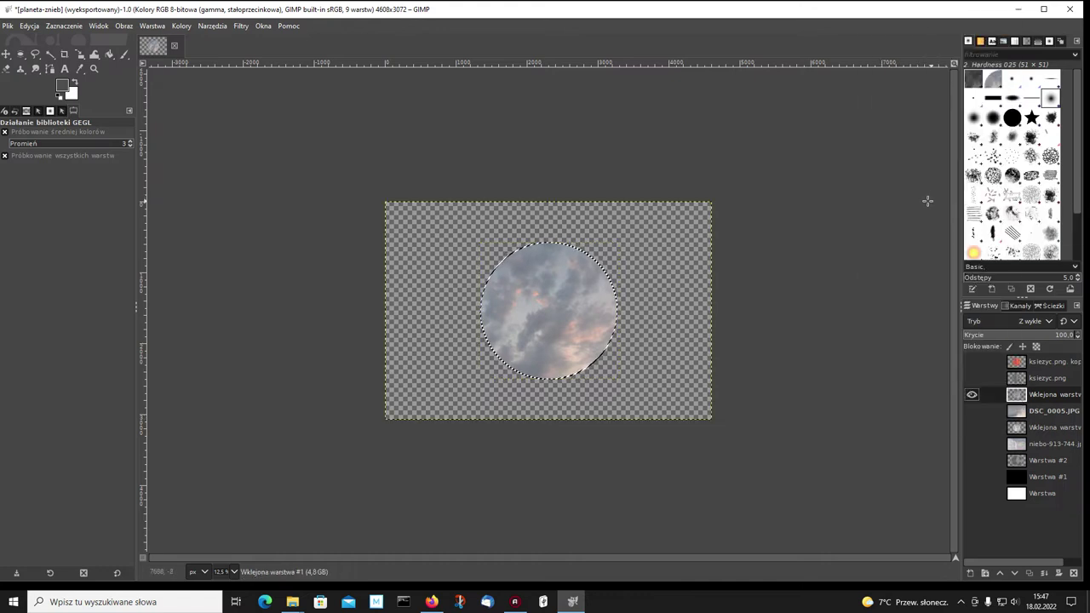
left_click(65, 26)
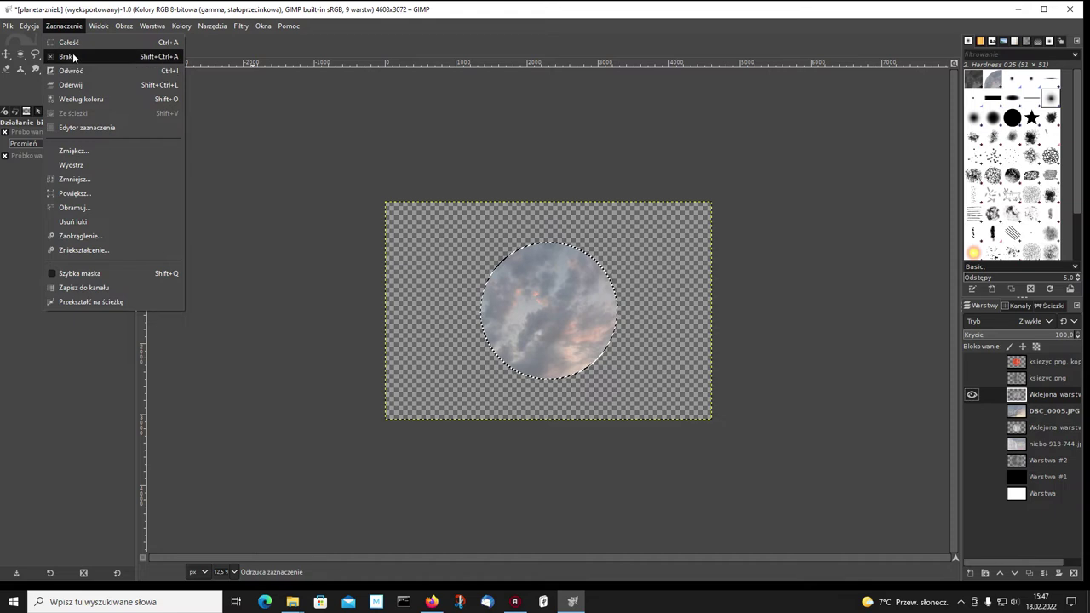
left_click(70, 56)
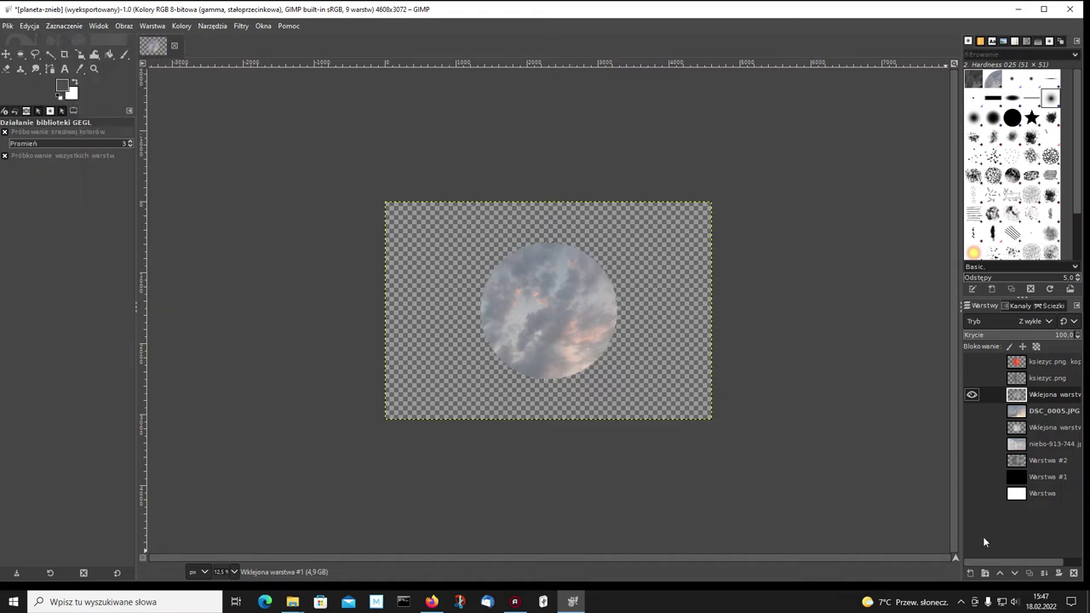
left_click(971, 477)
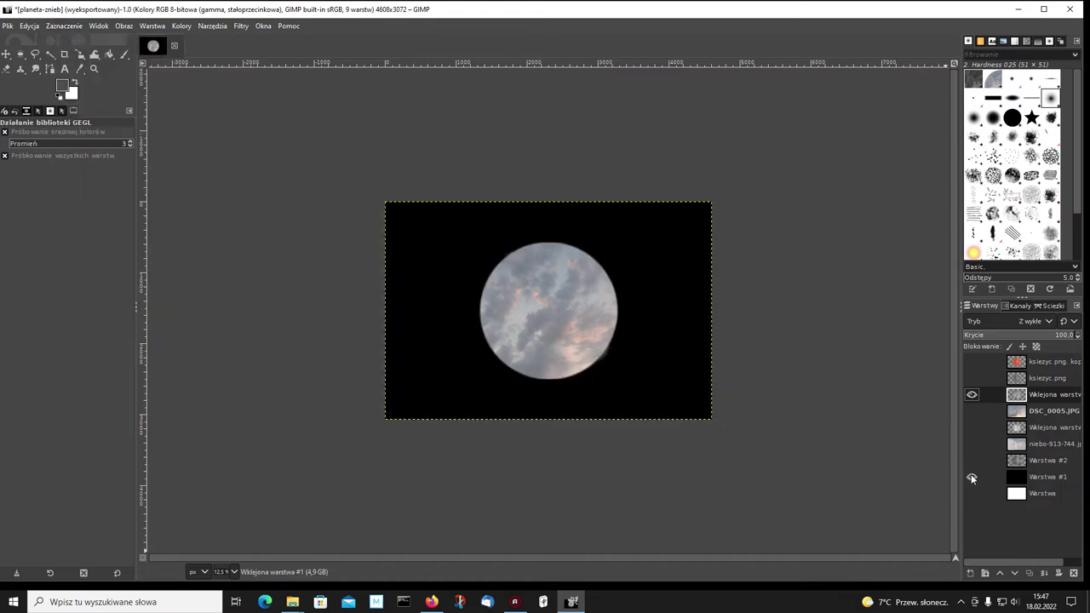
Hide the black background and show the red ksiezyc.png kopia moon copy on top
key("Home")
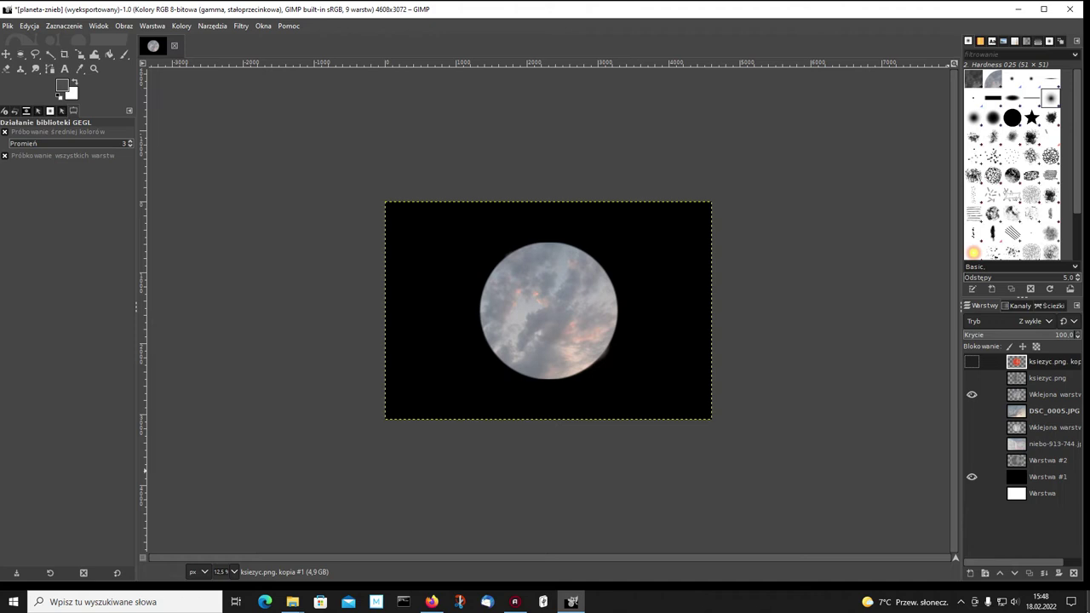
left_click(972, 478)
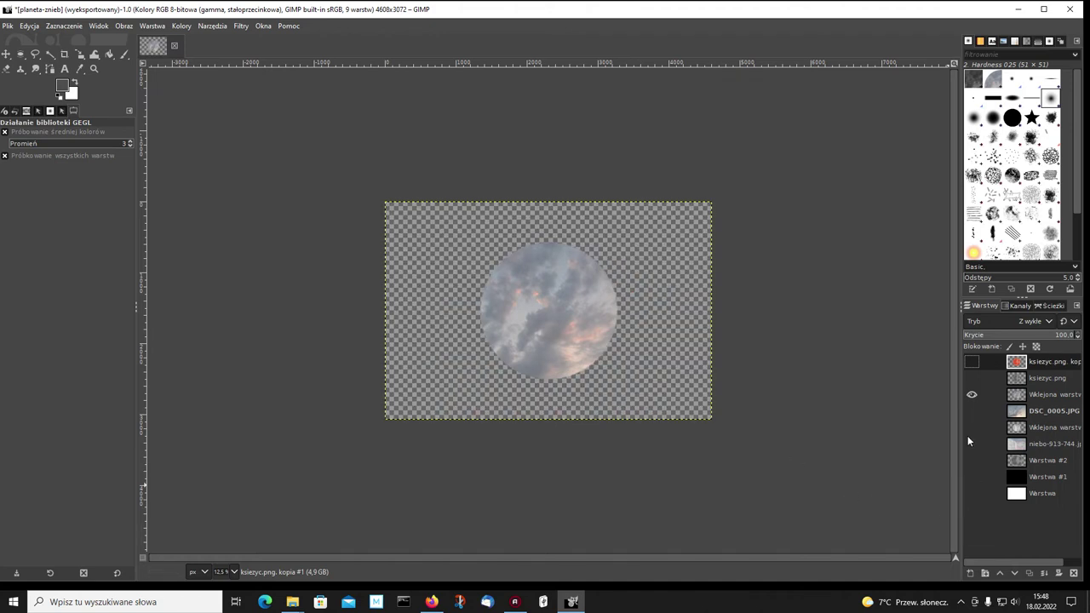
left_click(971, 362)
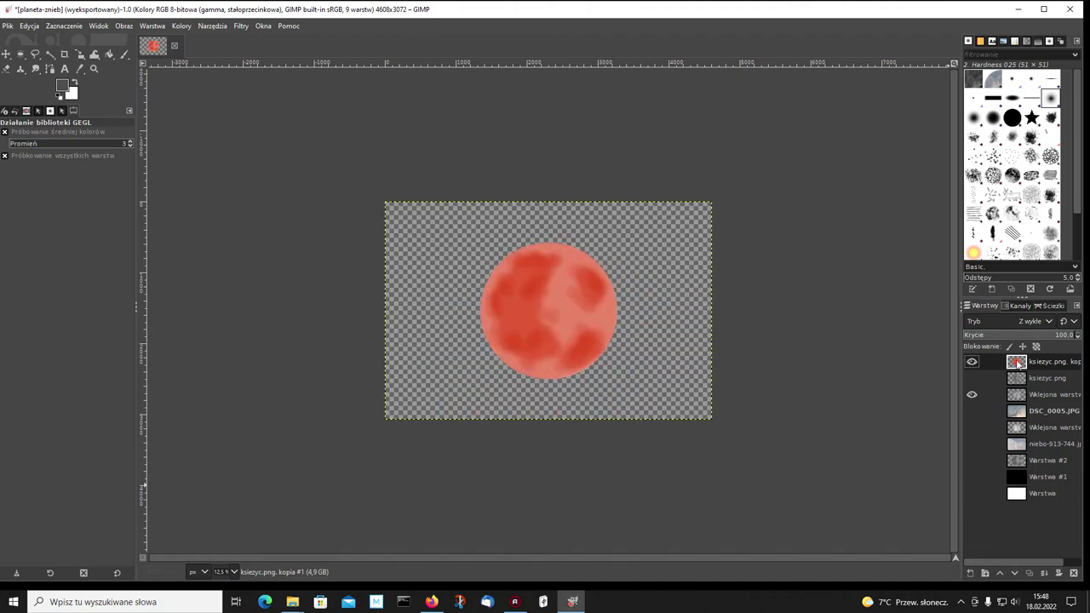
Blend the red moon in Mnożenie mode, lower its opacity, and show the black background
left_click(1051, 322)
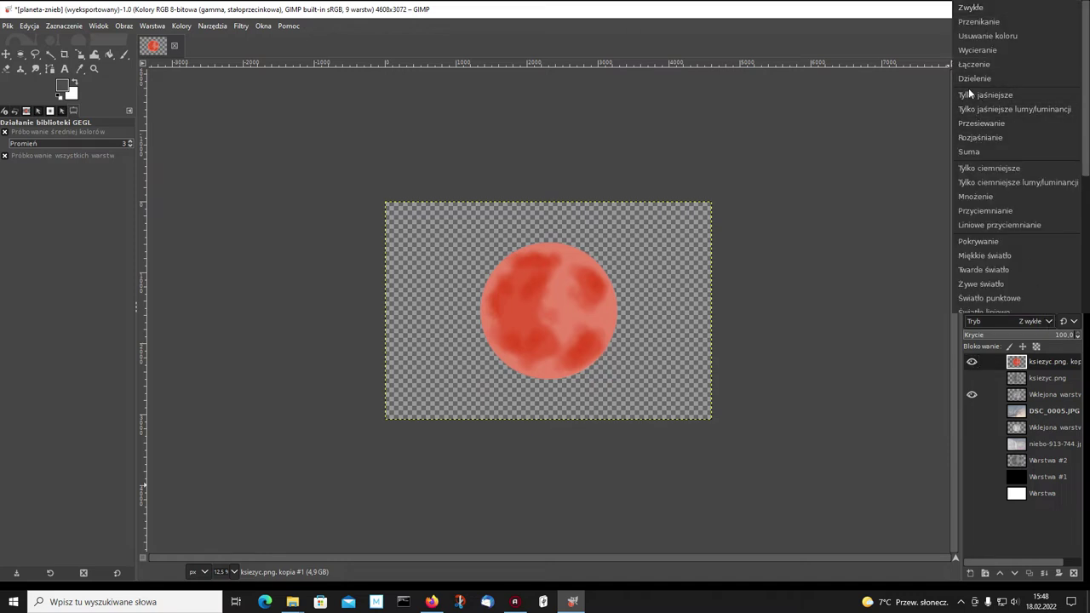
left_click(981, 194)
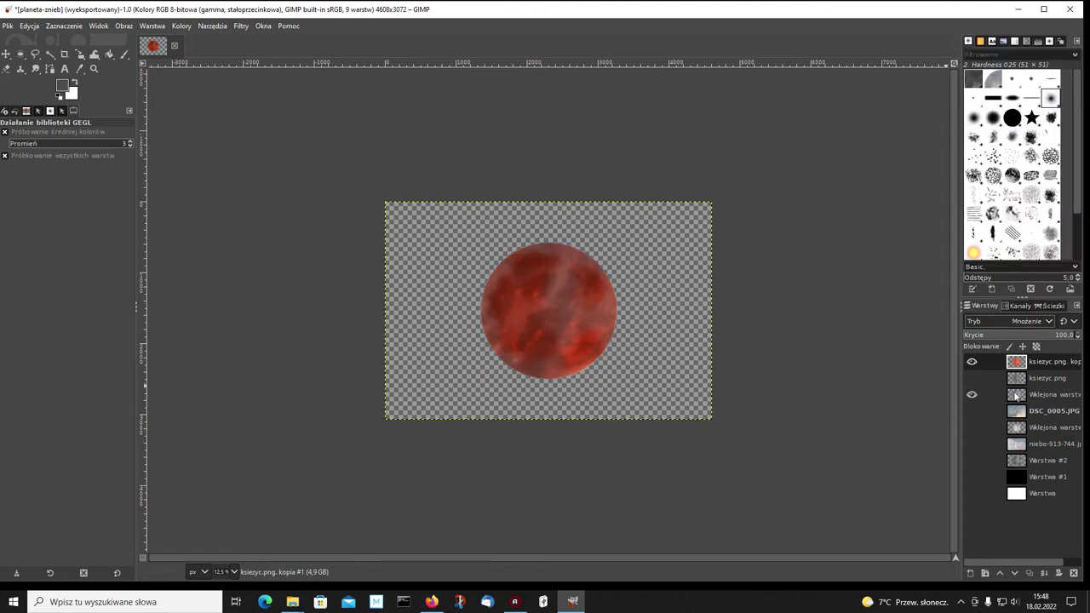
left_click(971, 361)
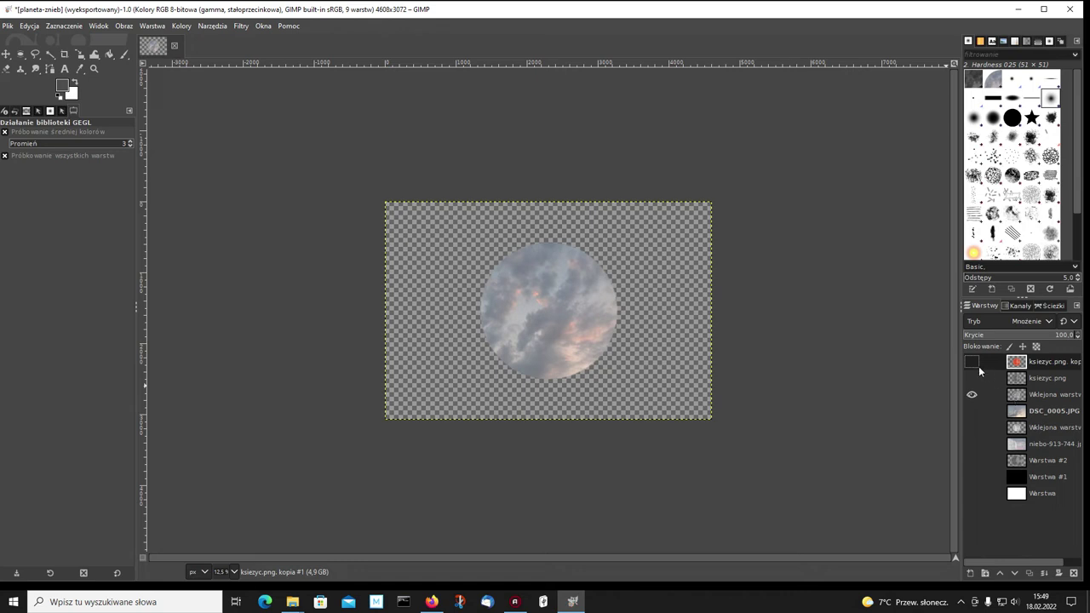
left_click(971, 361)
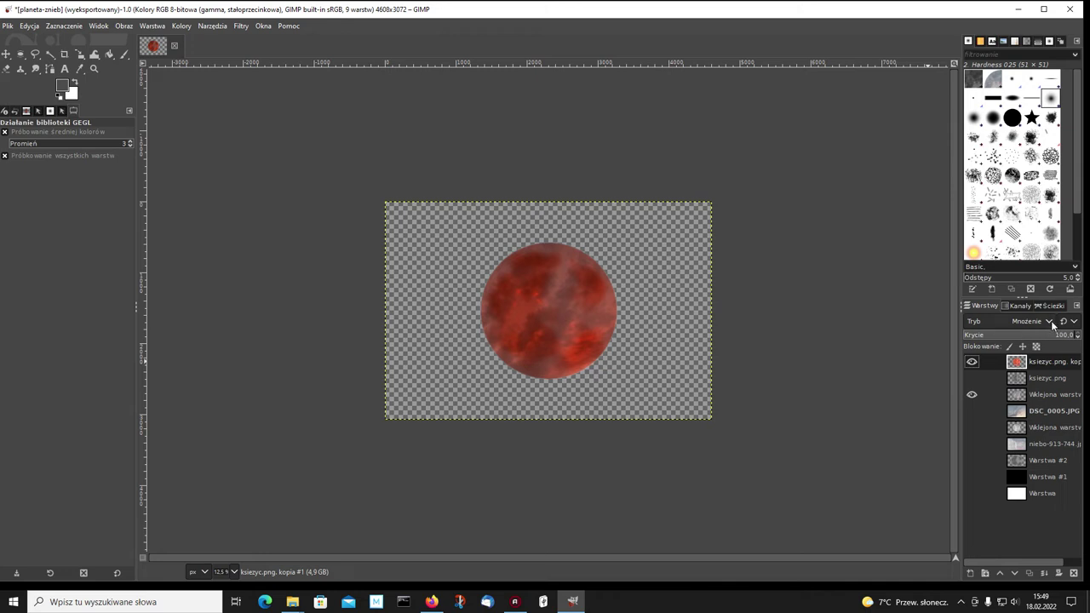
mouse_move(1045, 333)
left_mouse_down()
mouse_move(1023, 335)
mouse_move(1075, 332)
left_mouse_up()
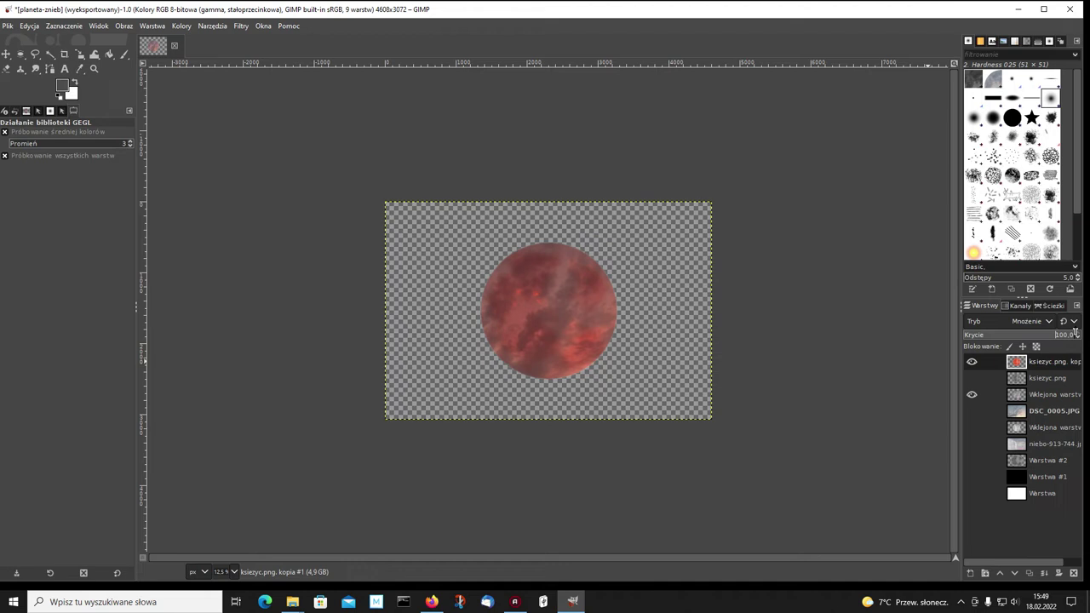
left_click(971, 477)
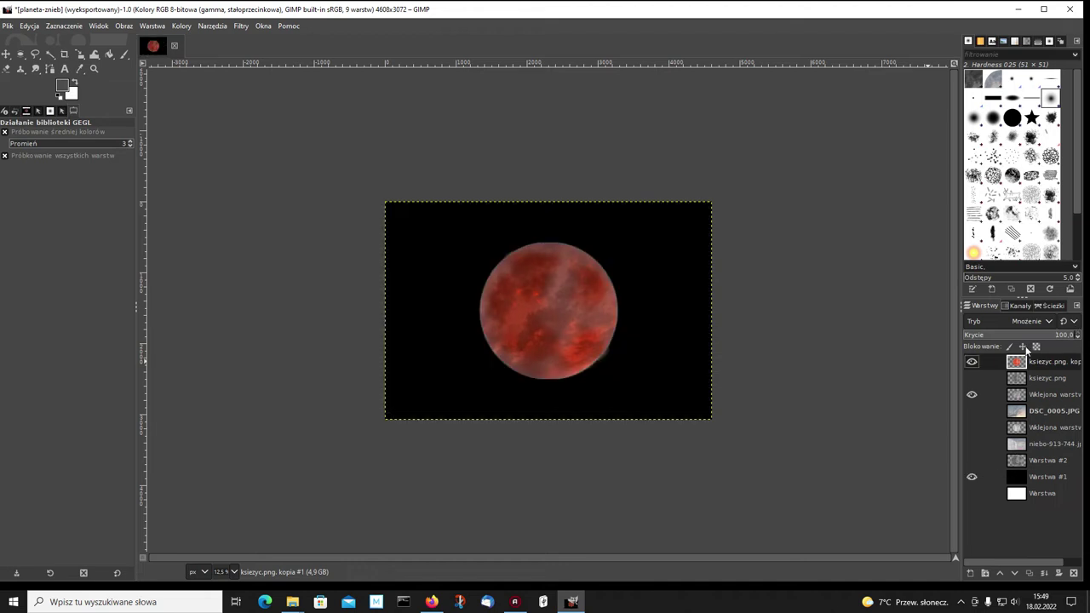
Lower the red moon's opacity further, hide the cloud moon, and show the second pasted moon
left_click(1047, 334)
mouse_move(1030, 337)
left_mouse_down()
mouse_move(1009, 342)
mouse_move(1053, 339)
left_mouse_up()
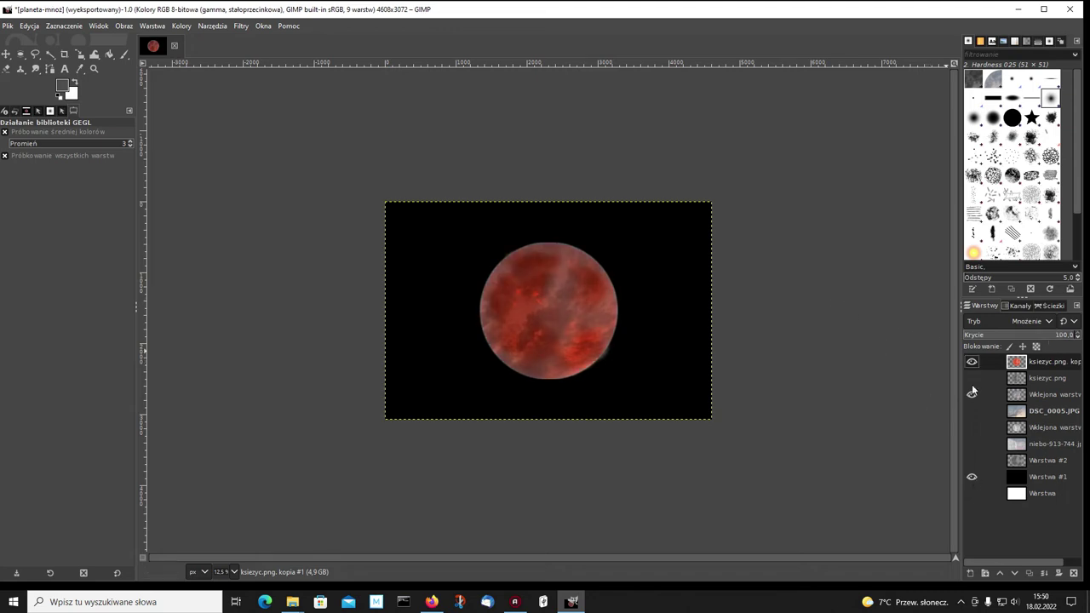
left_click(972, 394)
left_click(971, 427)
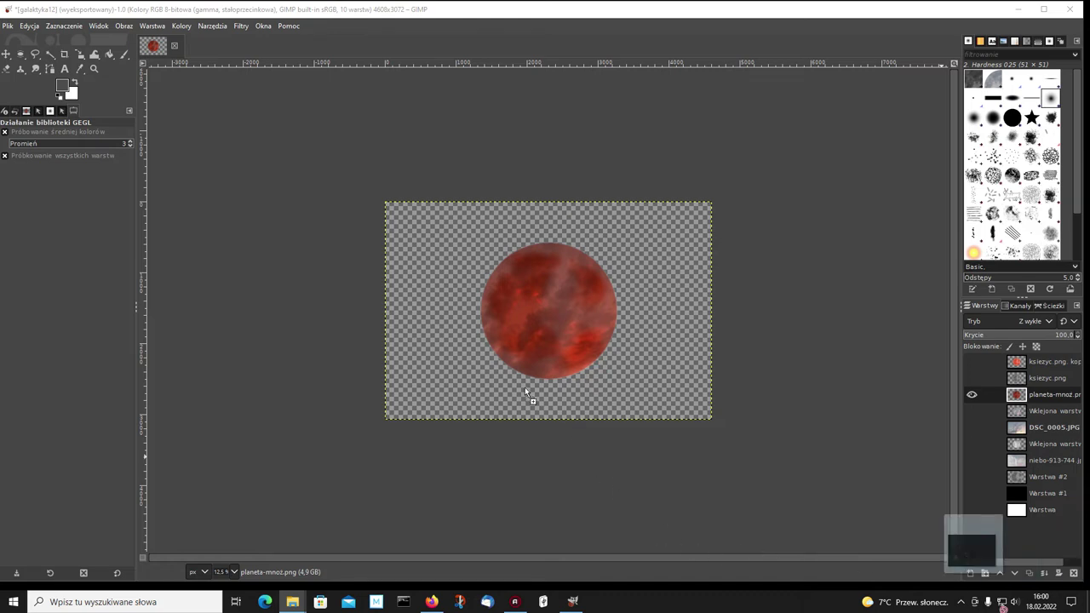
Add galaktyka12.jpg as a starfield layer and lower it beneath the planet layer
left_click_drag(524, 387, 515, 389)
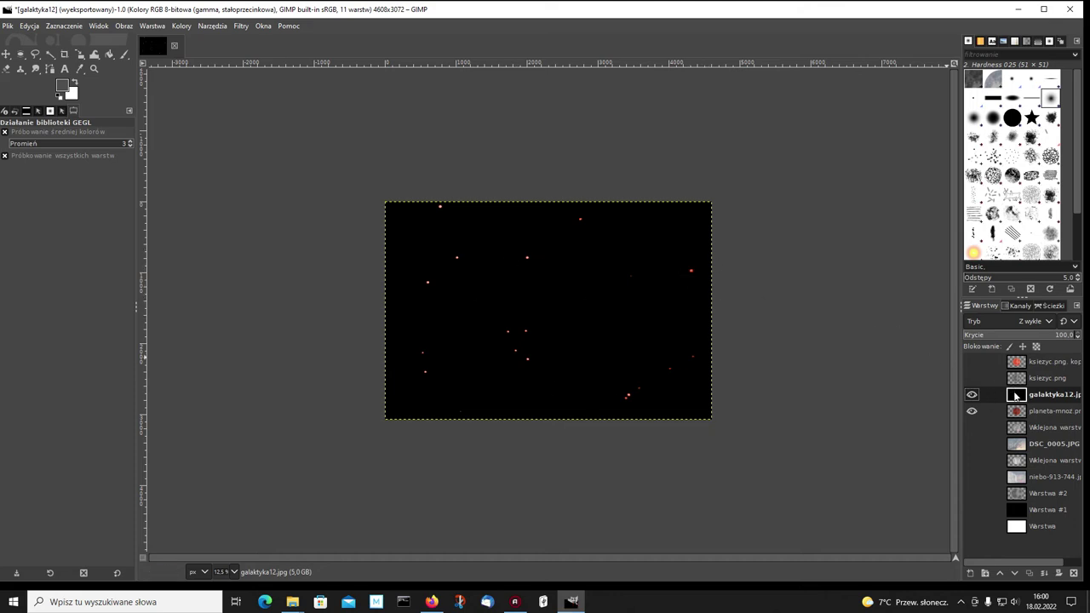
left_click(1014, 574)
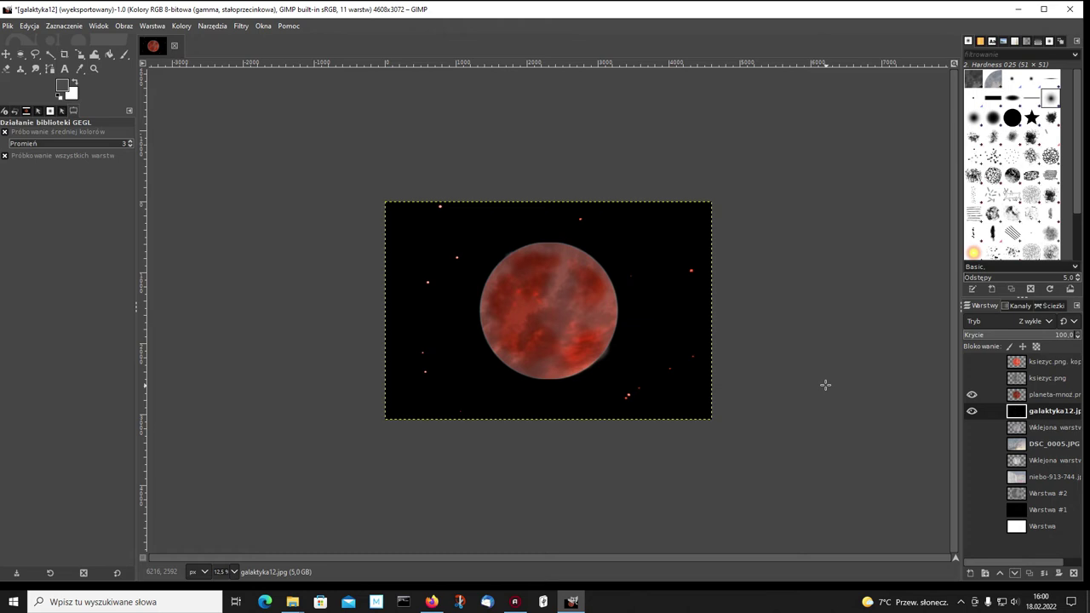
Hide the starfield, duplicate planeta-mnoz, and leave only one planet copy visible for scaling
left_click(971, 412)
left_click(1013, 395)
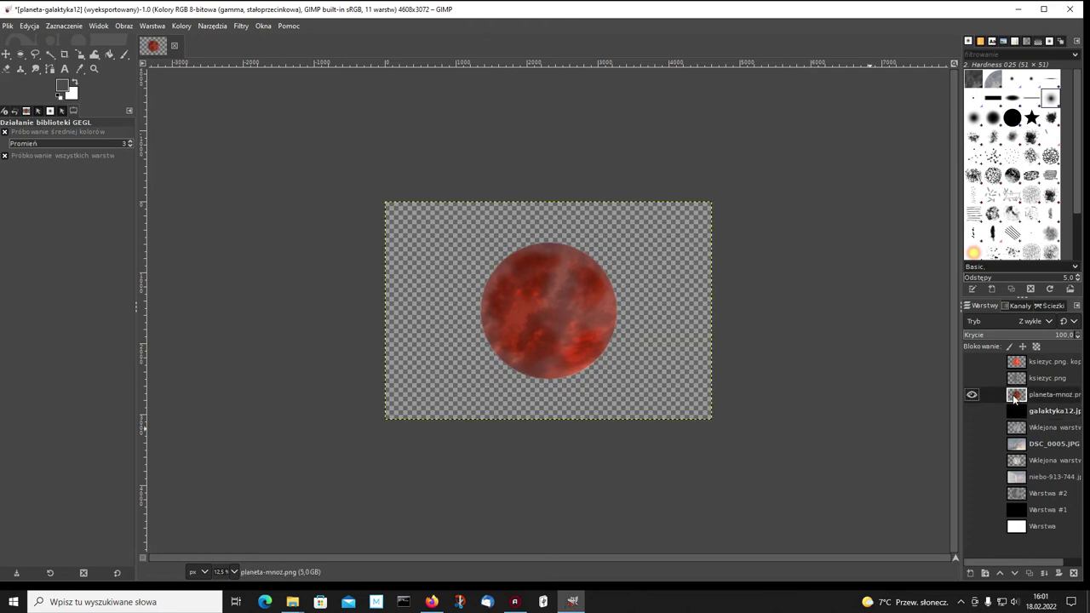
left_click(1028, 573)
left_click(1029, 573)
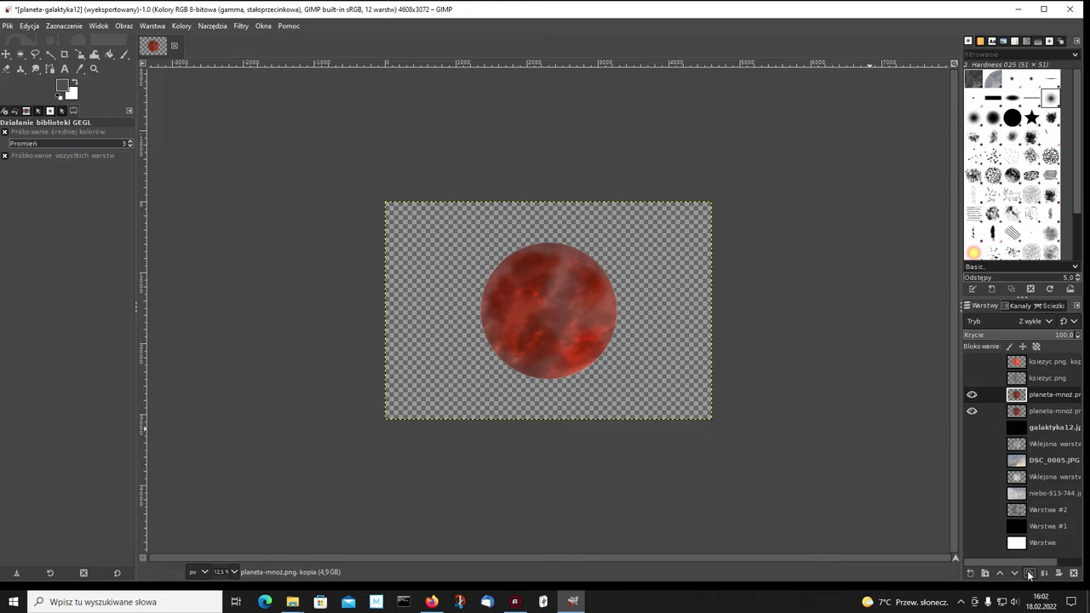
left_click(971, 394)
left_click(971, 427)
left_click(971, 411)
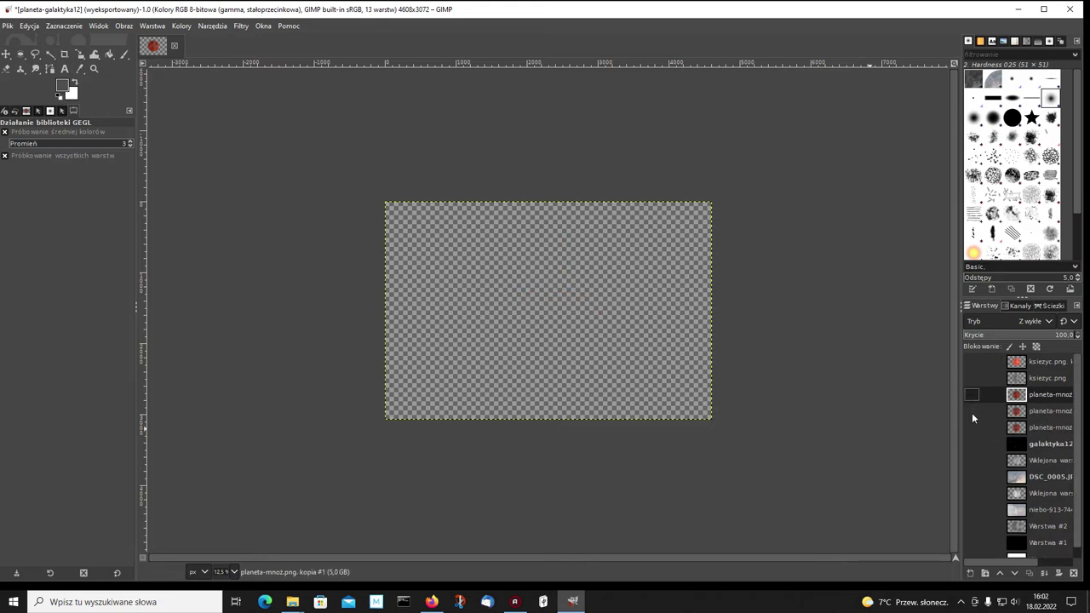
left_click(1013, 412)
left_click(972, 411)
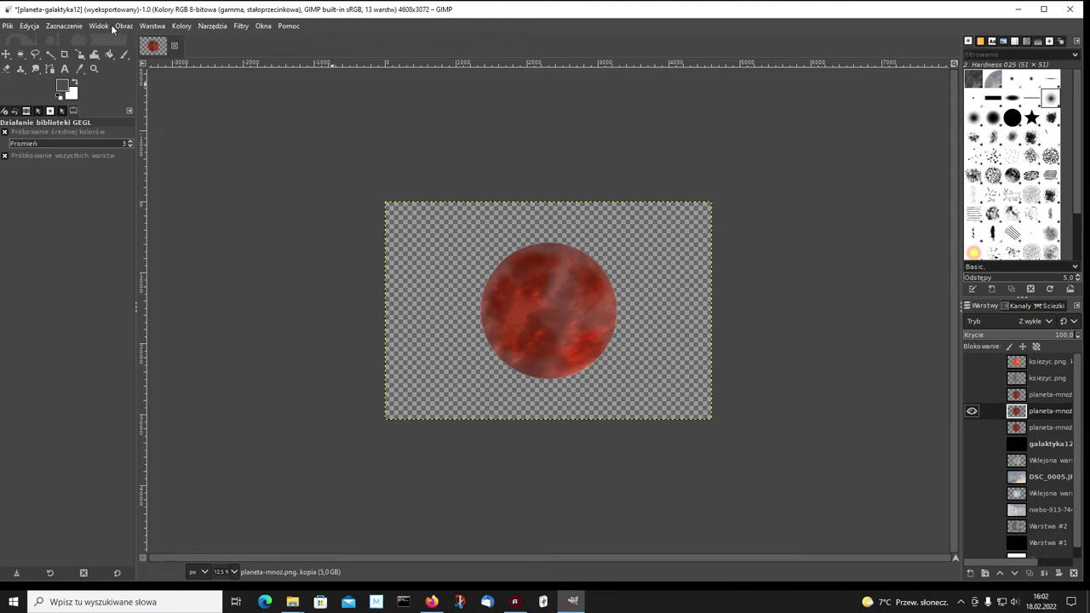
left_click_drag(83, 53, 120, 78)
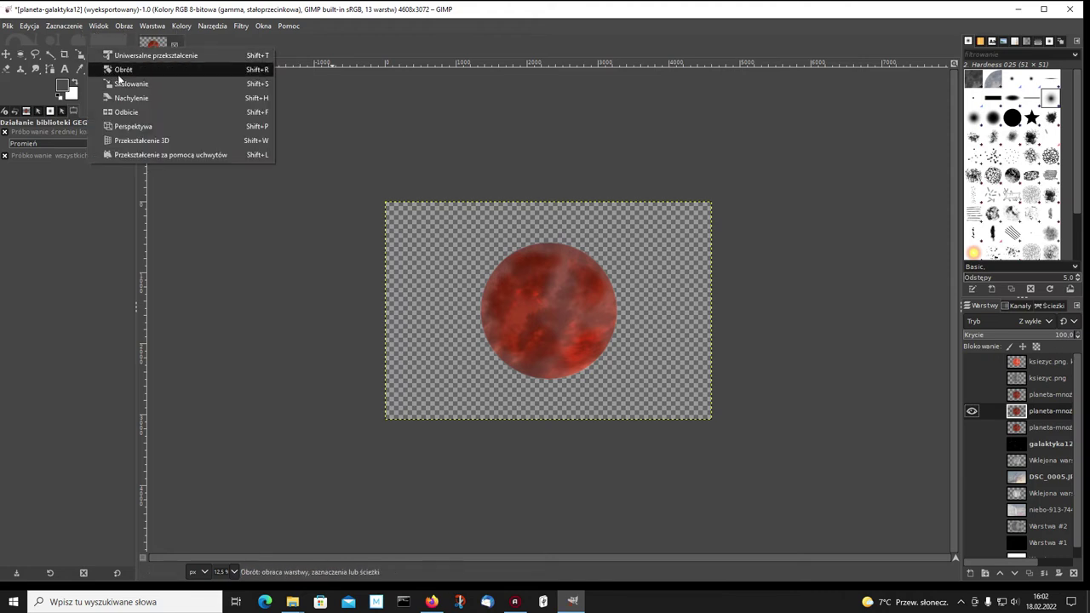
Scale the visible planet copy down to 1092×728 px around its centre
left_click(515, 289)
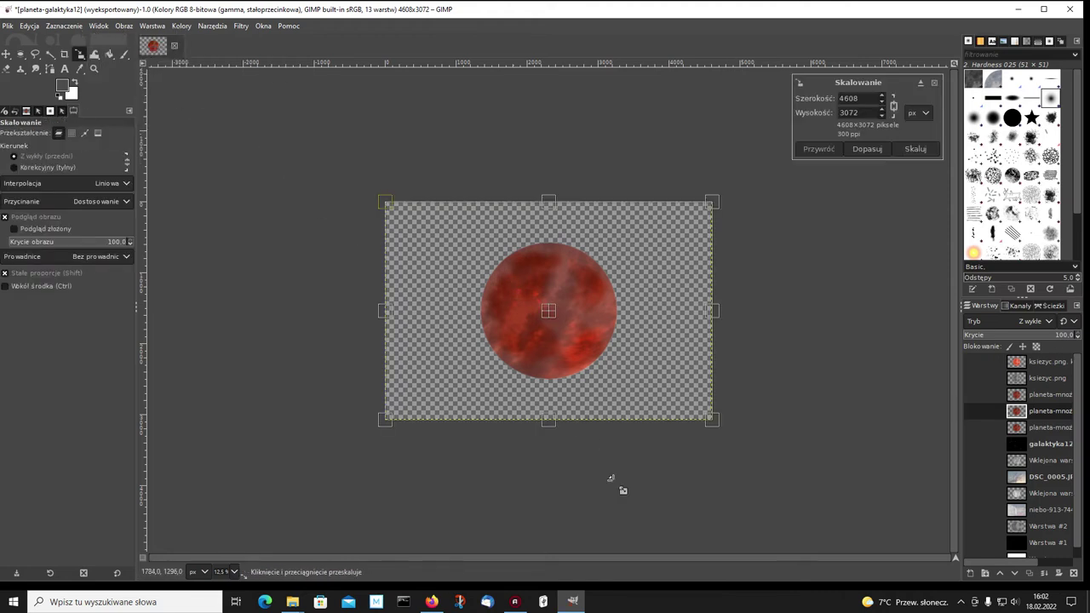
left_click_drag(552, 430, 546, 372)
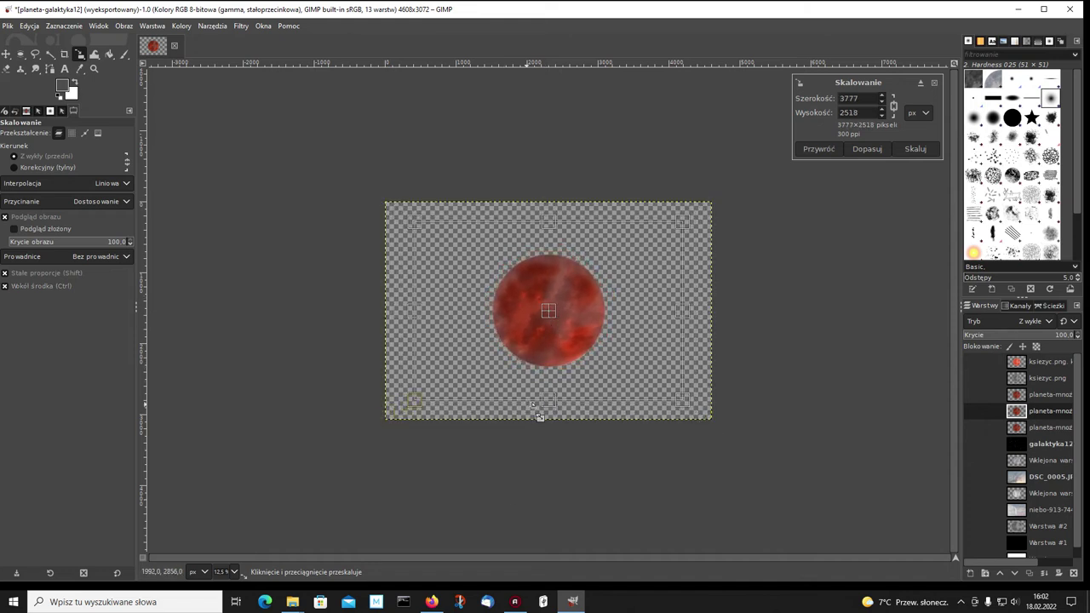
mouse_move(546, 372)
left_mouse_down()
mouse_move(547, 332)
mouse_move(562, 338)
left_mouse_up()
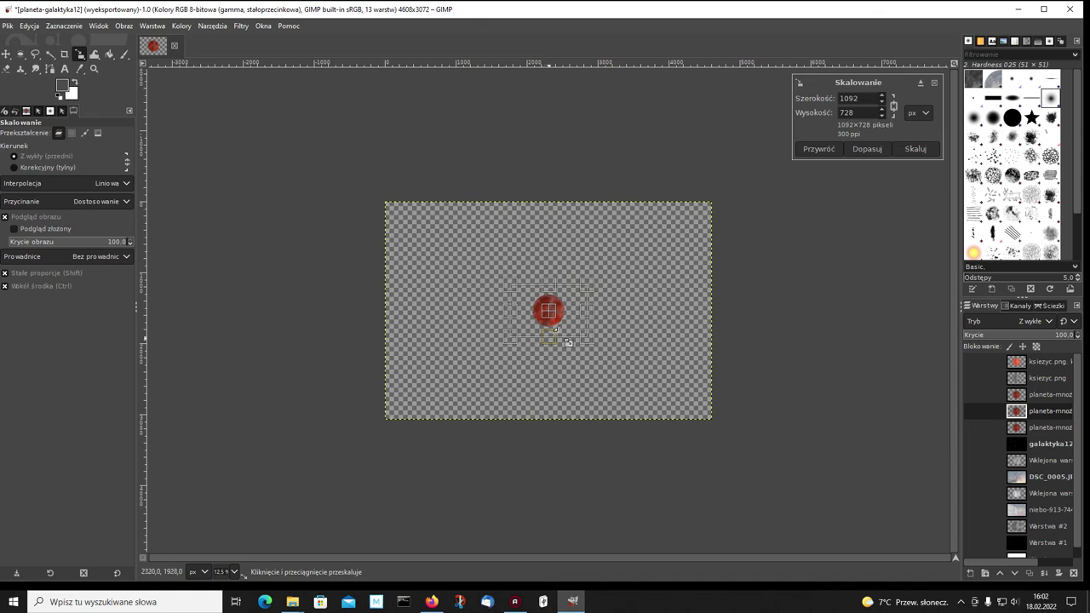
left_click(914, 149)
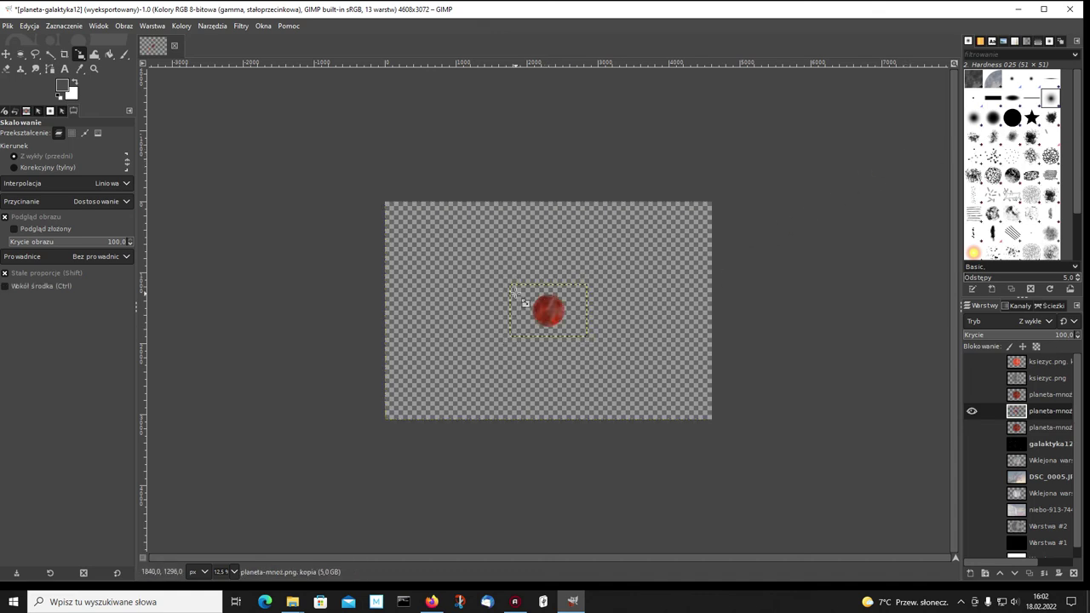
left_click(6, 53)
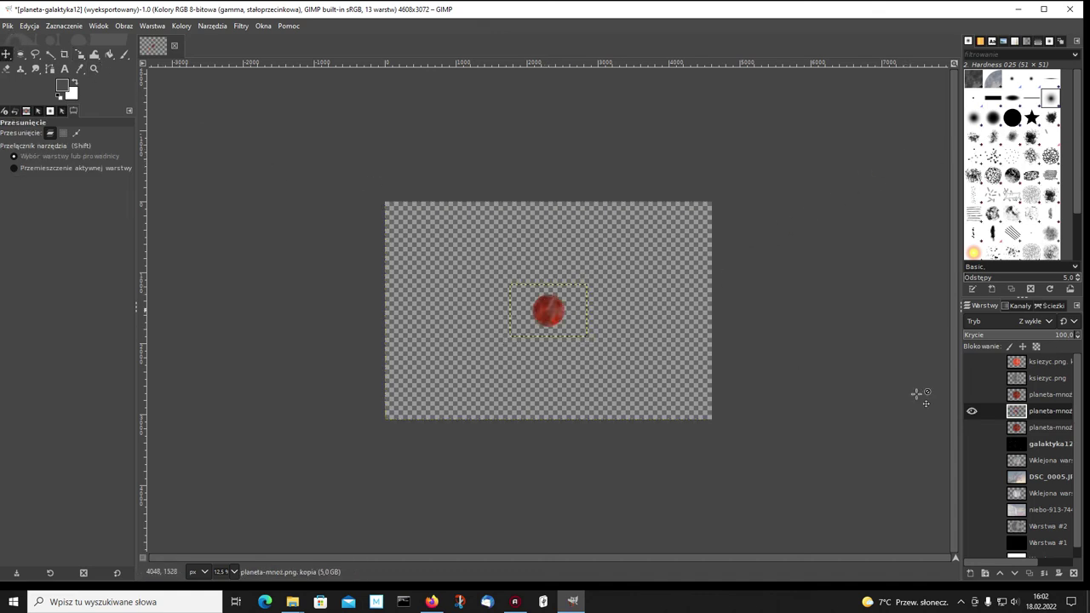
Move the small planet to the lower left and fit its layer to the image size
left_click(971, 394)
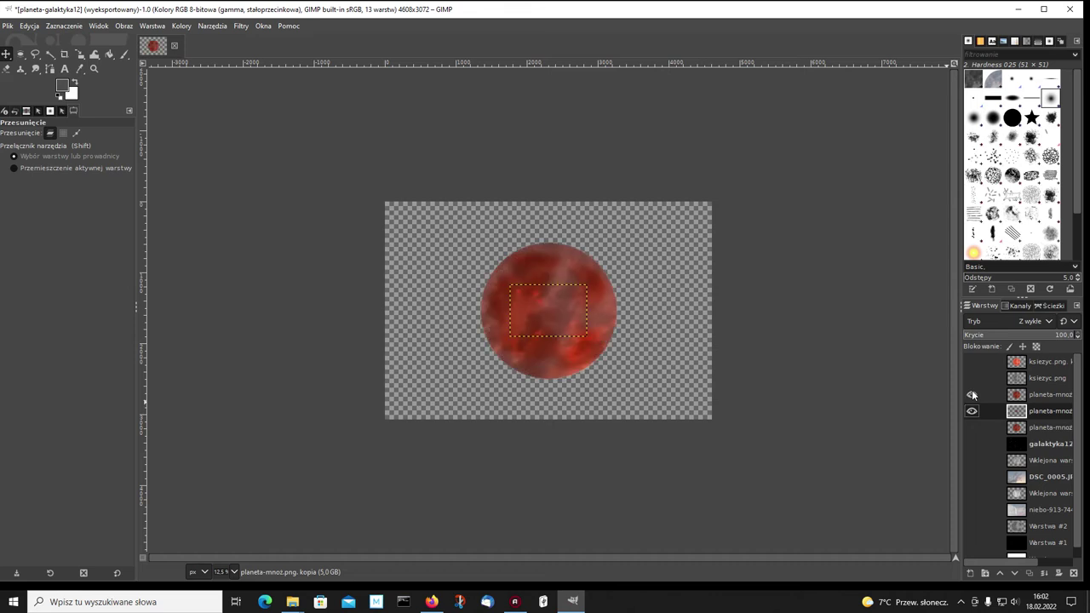
left_click(971, 393)
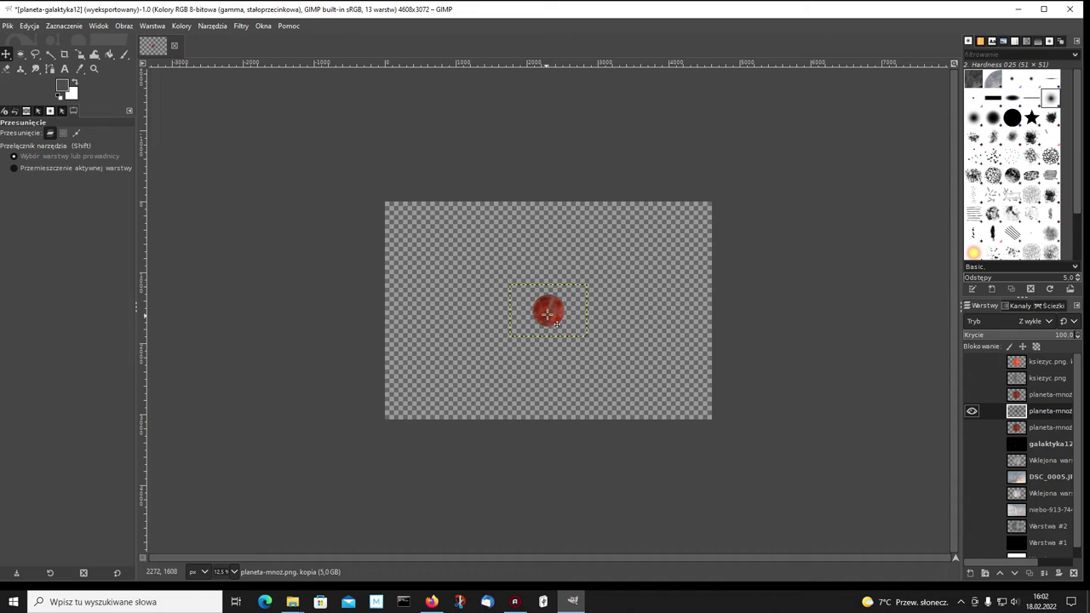
mouse_move(558, 323)
left_mouse_down()
mouse_move(440, 392)
mouse_move(443, 381)
left_mouse_up()
right_click(440, 378)
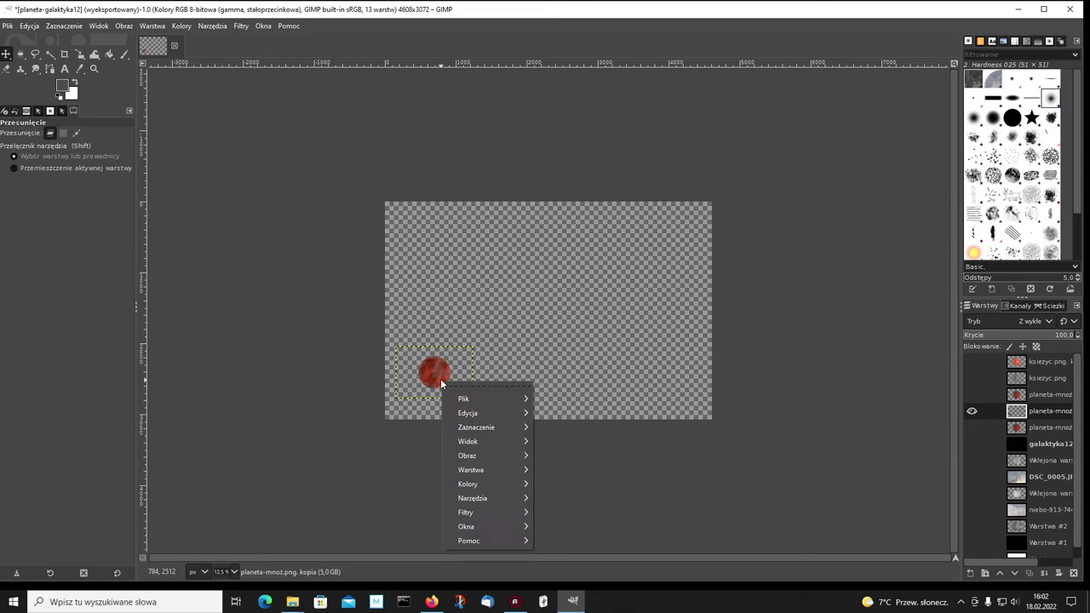
left_click(577, 351)
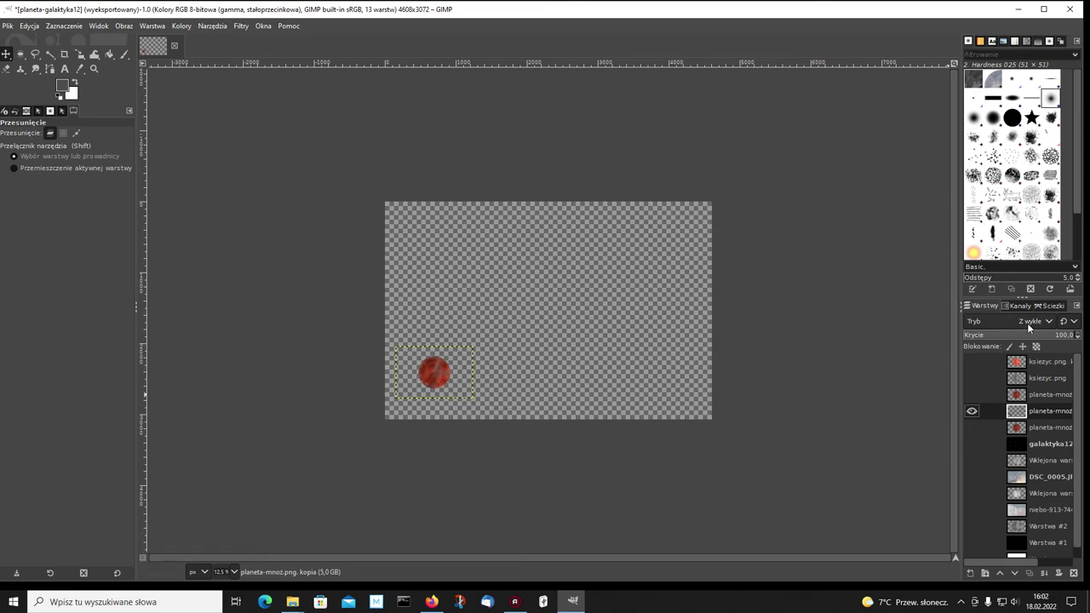
right_click(1024, 411)
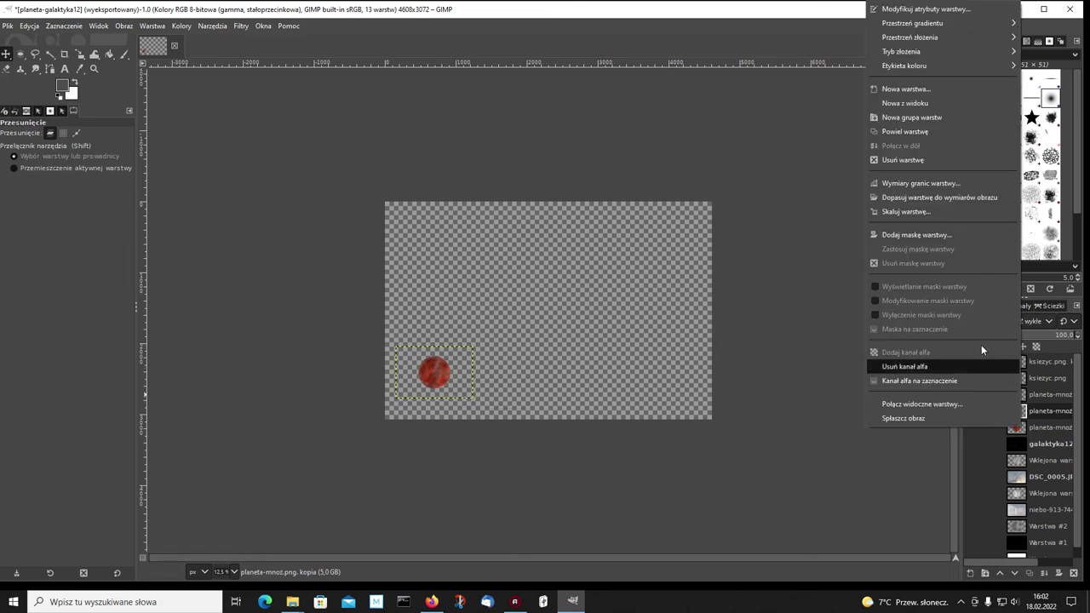
left_click(926, 196)
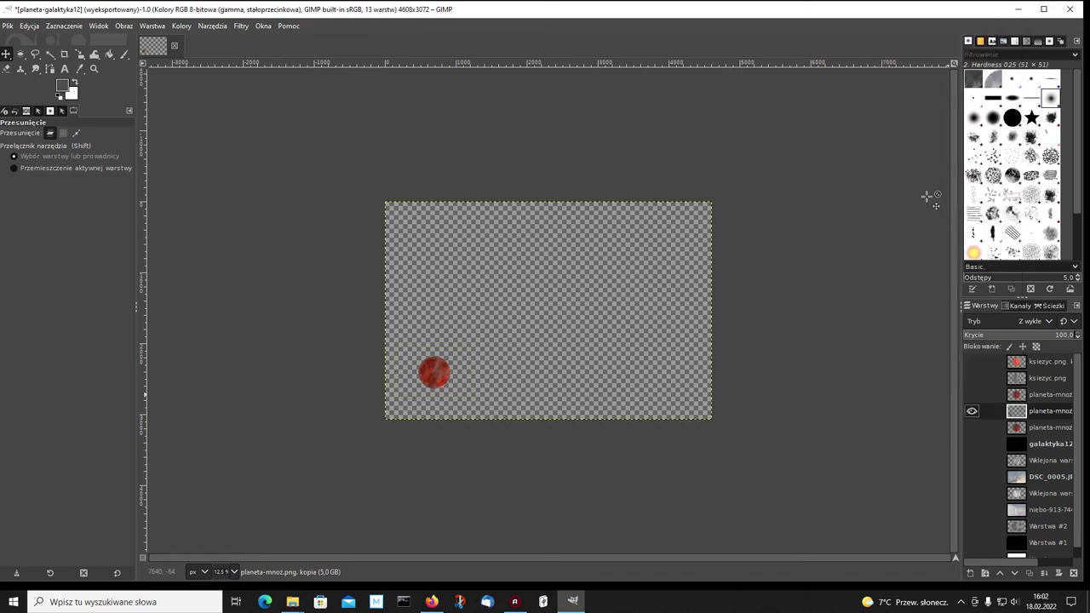
Set layer visibility so only the full-size red planet shows over transparency
left_click(971, 395)
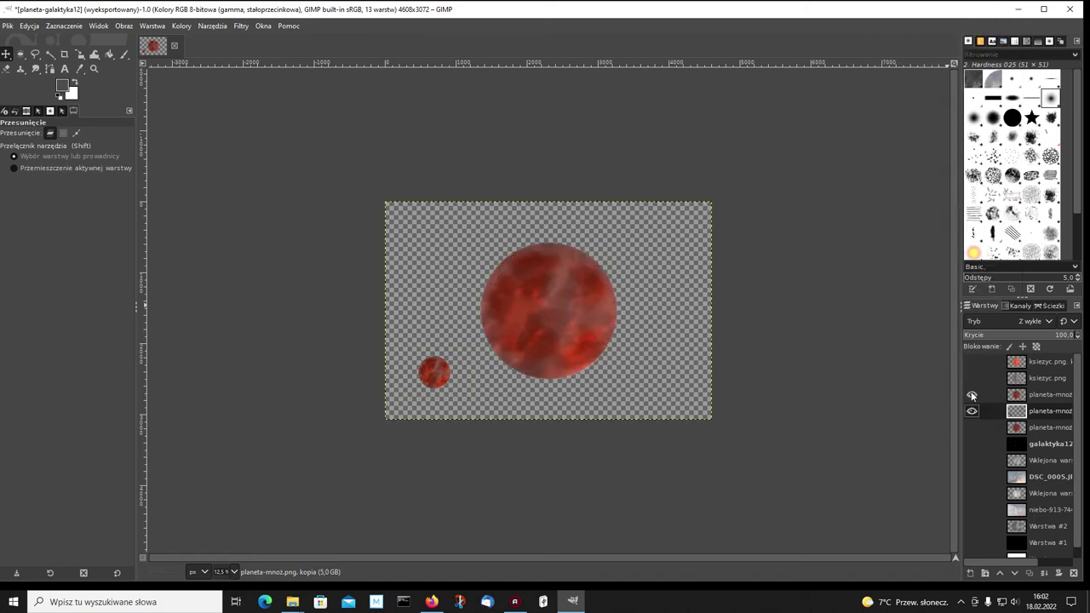
left_click(971, 444)
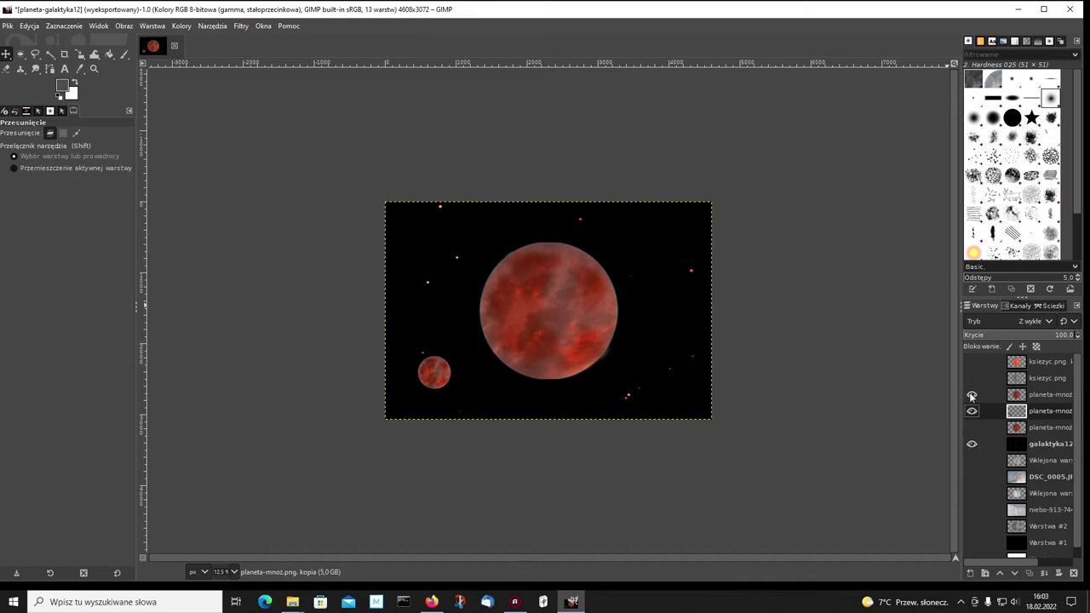
left_click(972, 395)
left_click(971, 411)
left_click(967, 442)
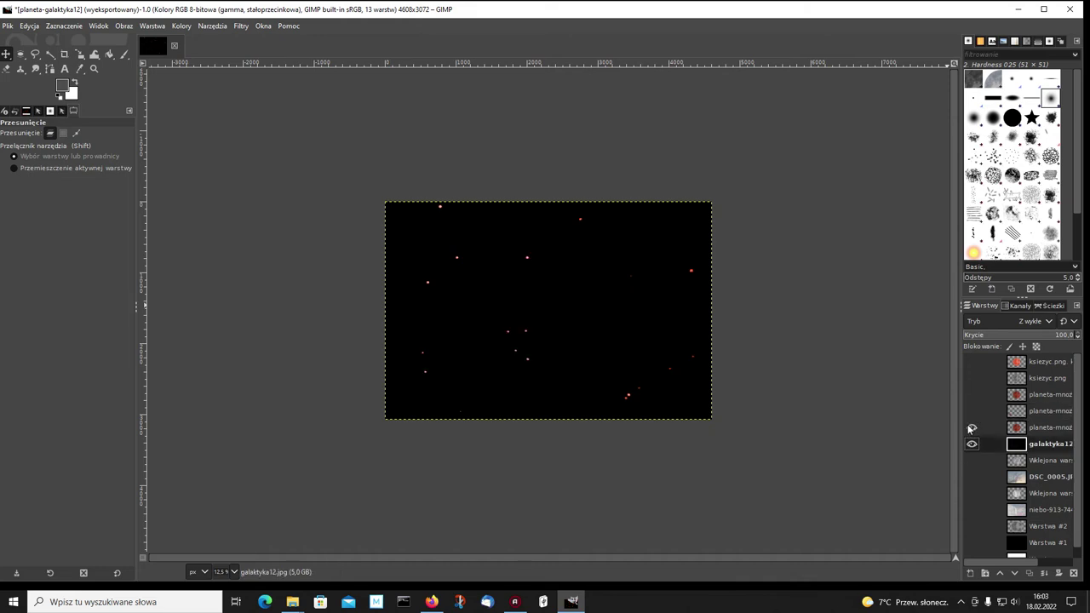
left_click(970, 427)
left_click(1021, 428)
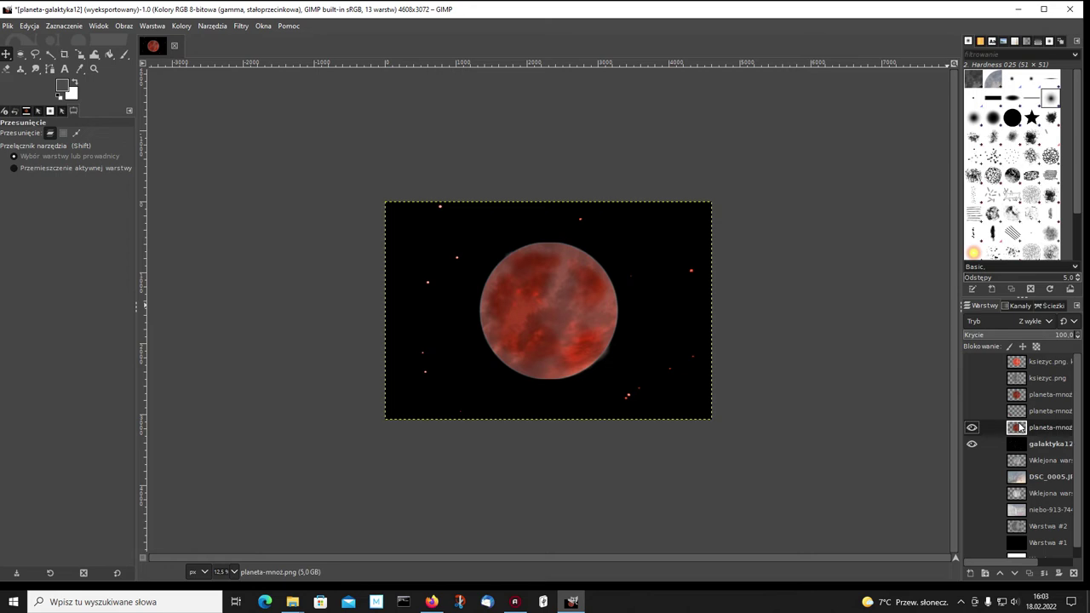
left_click(970, 445)
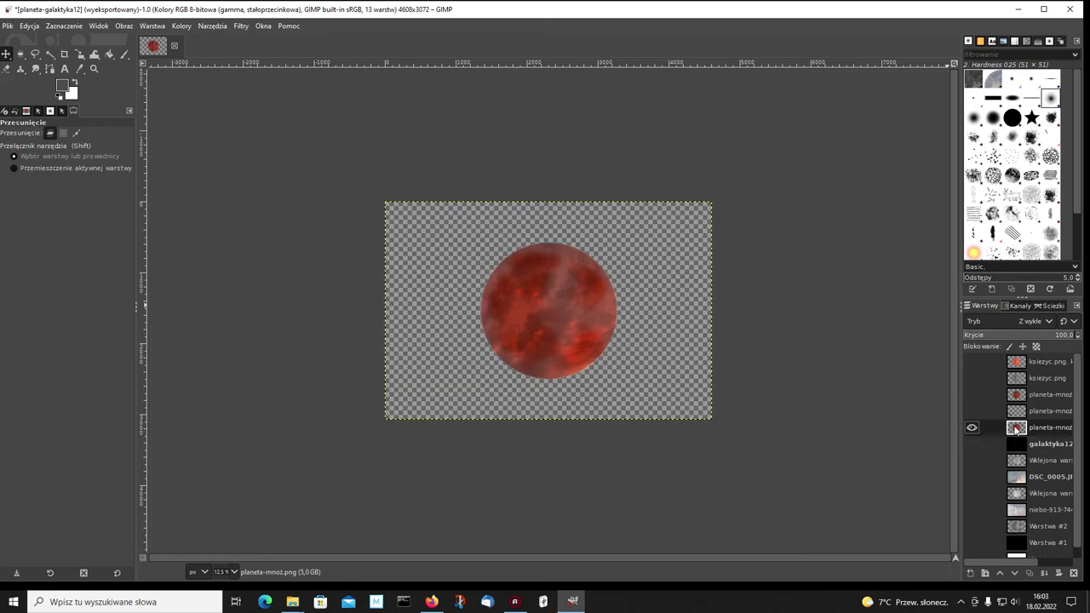
Scale the red planet layer down proportionally with the Scale tool
left_click(79, 54)
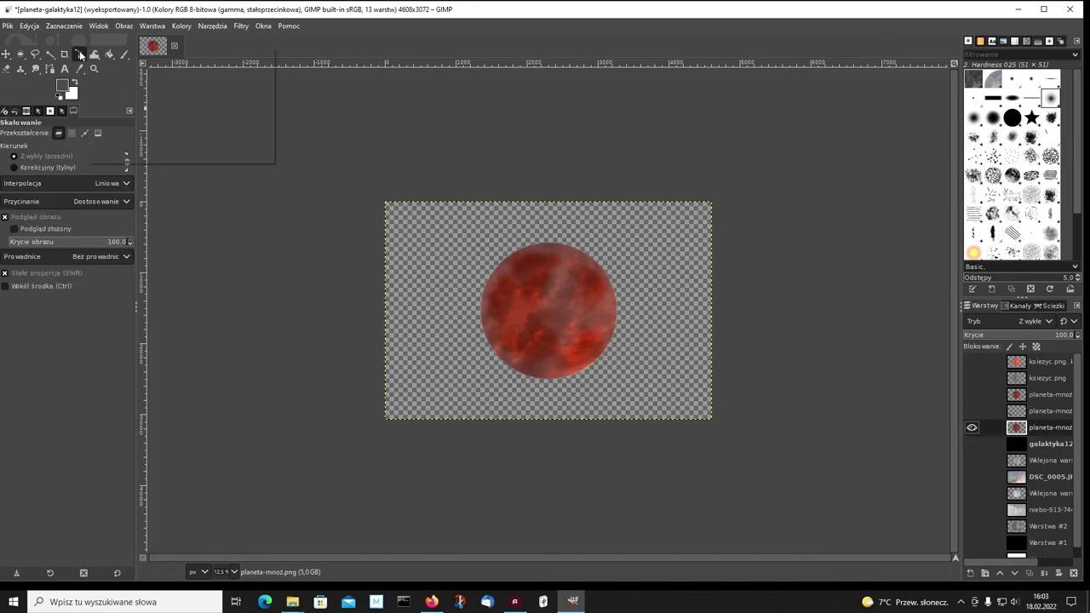
left_click(124, 83)
left_click(528, 283)
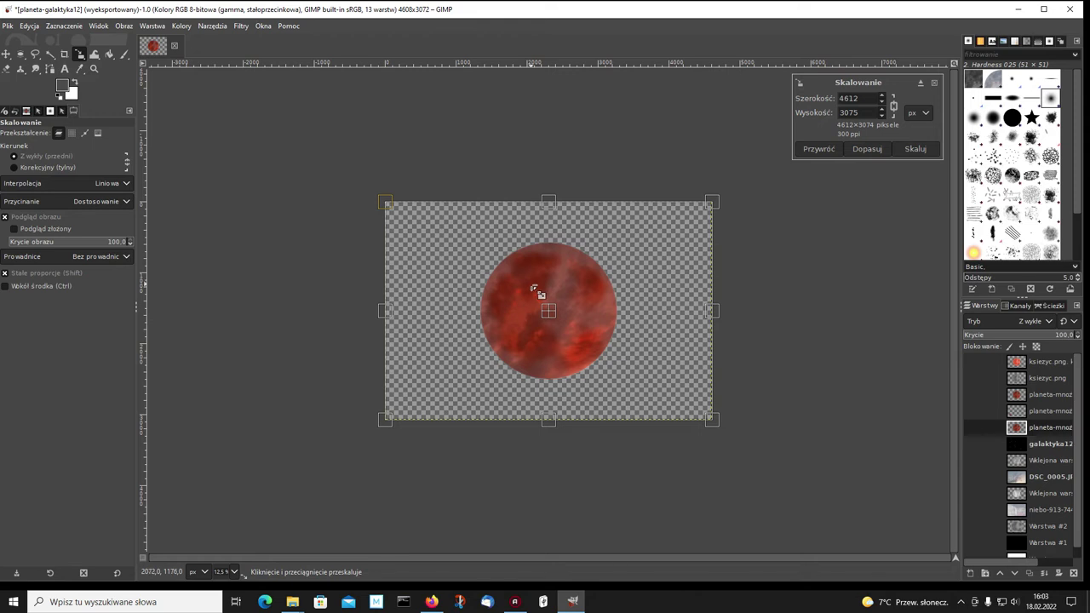
left_click_drag(559, 430, 549, 337)
left_click(915, 148)
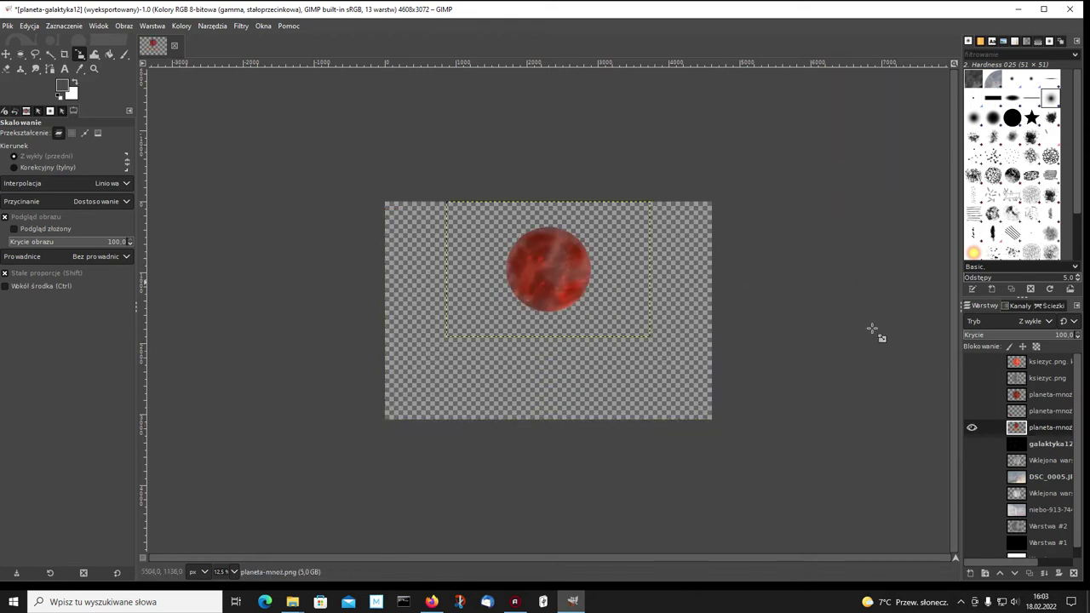
Fit the planet layer to image size and move it right of centre
right_click(1013, 416)
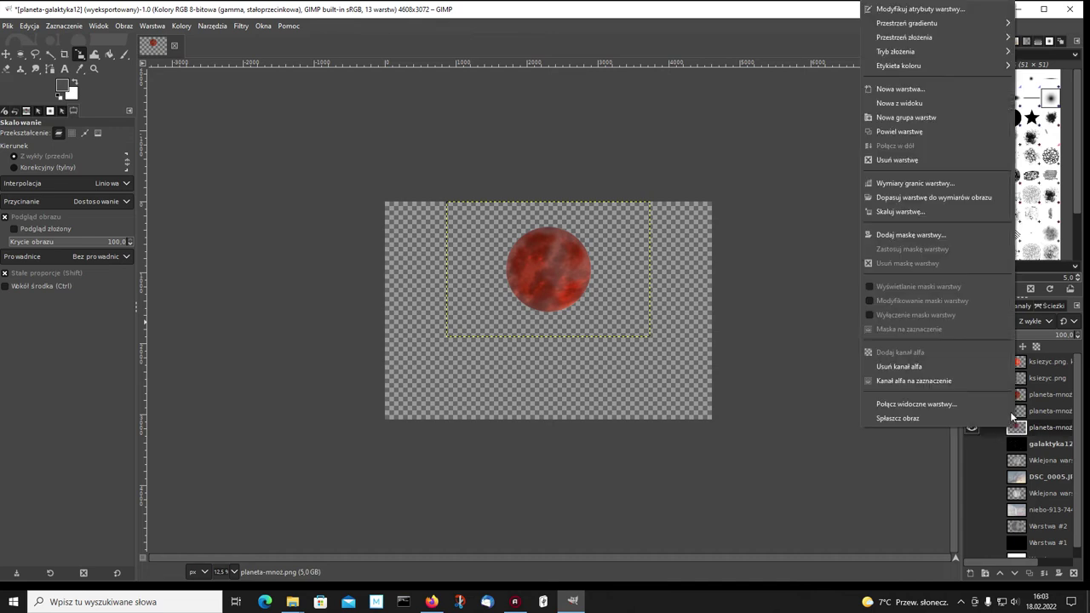
left_click(933, 197)
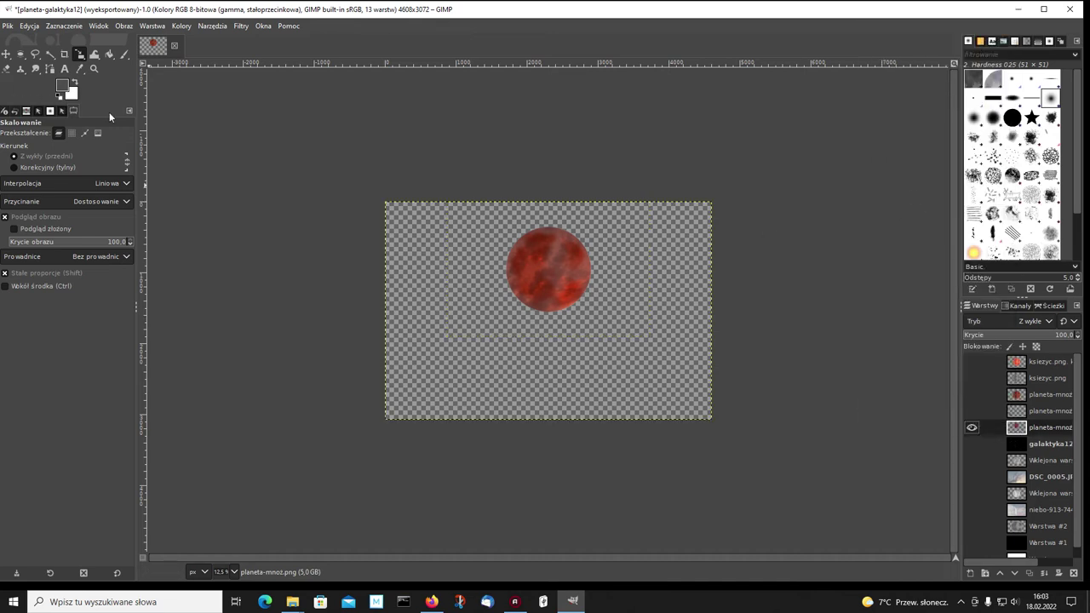
left_click(6, 55)
mouse_move(567, 260)
left_mouse_down()
mouse_move(633, 281)
mouse_move(680, 279)
left_mouse_up()
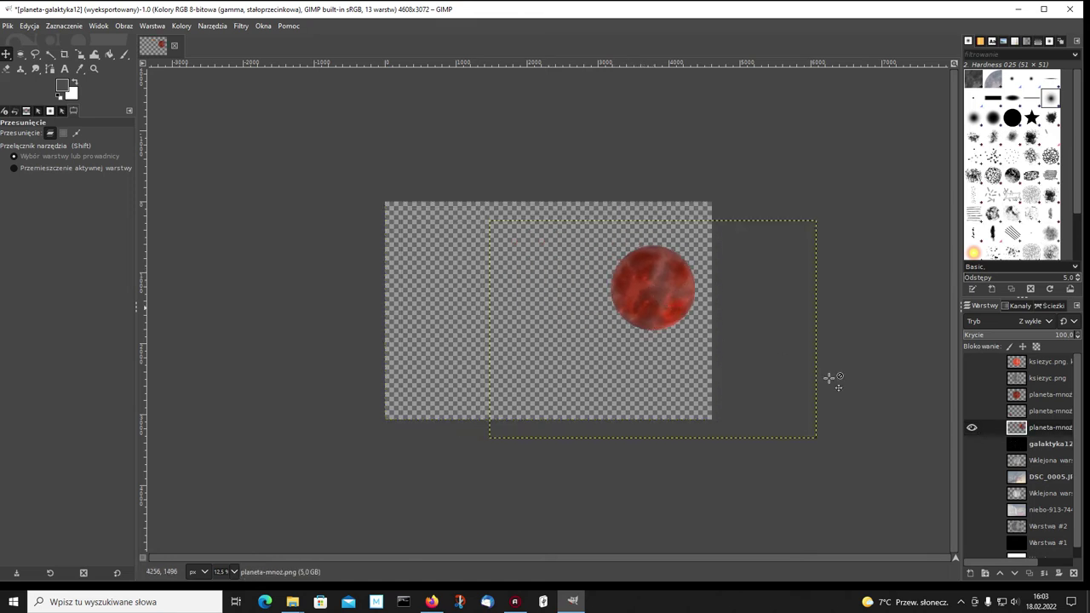
Show the small and large planet layers and place the large planet lower middle
left_click(972, 410)
left_click(971, 395)
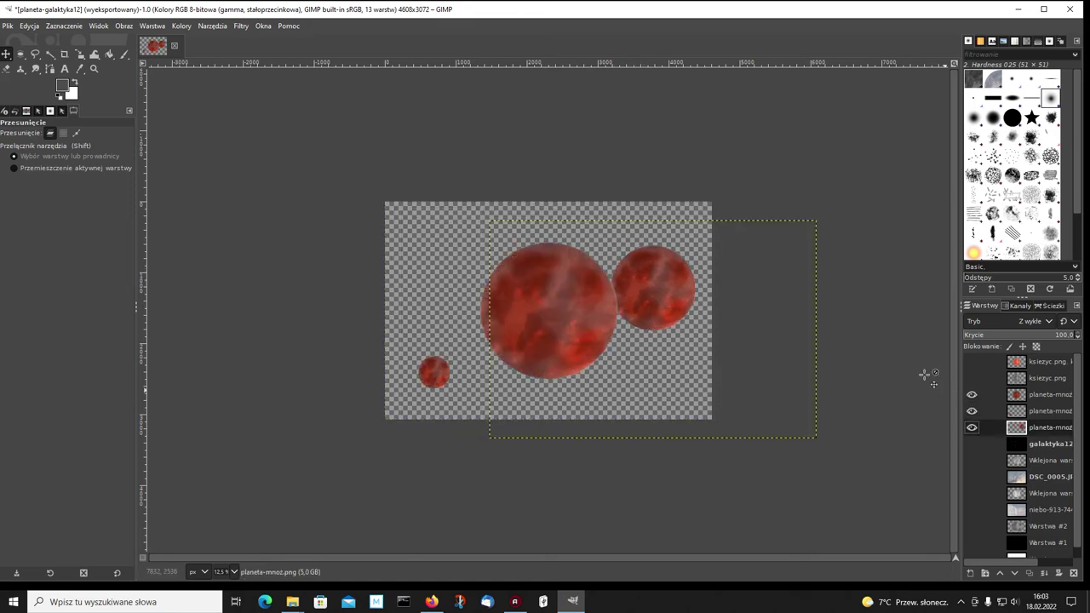
mouse_move(556, 292)
left_mouse_down()
mouse_move(498, 260)
mouse_move(513, 267)
mouse_move(506, 273)
mouse_move(573, 254)
left_mouse_up()
left_click_drag(647, 317, 657, 280)
mouse_move(579, 258)
left_mouse_down()
mouse_move(574, 287)
mouse_move(519, 347)
mouse_move(500, 329)
left_mouse_up()
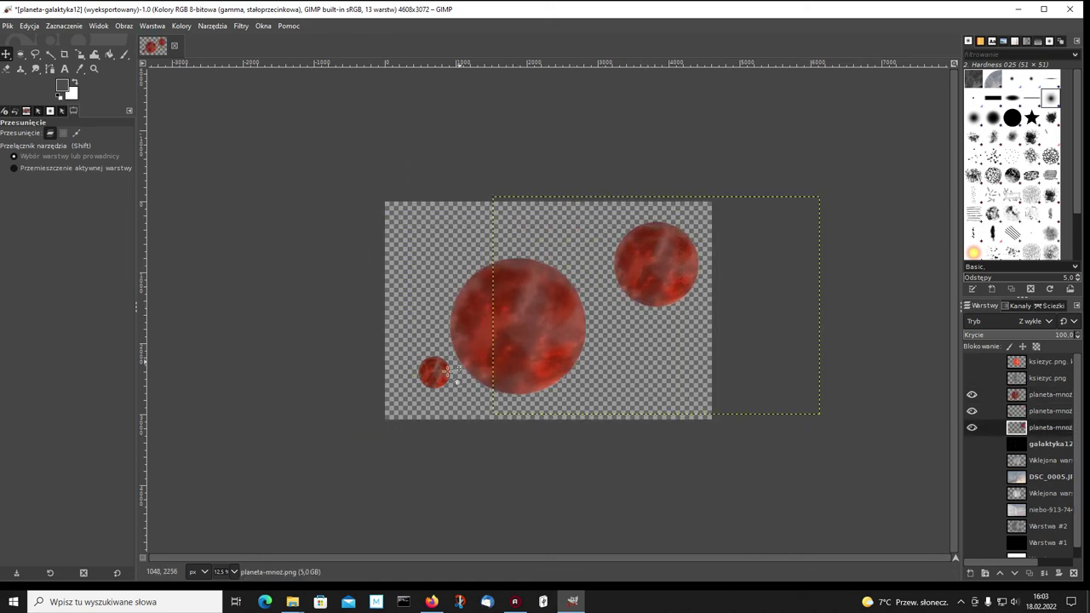
Arrange the three planets: large lower left, medium upper middle, small top right; fit layer to image size
left_click_drag(434, 373, 589, 247)
mouse_move(532, 330)
left_mouse_down()
mouse_move(484, 349)
mouse_move(497, 333)
left_mouse_up()
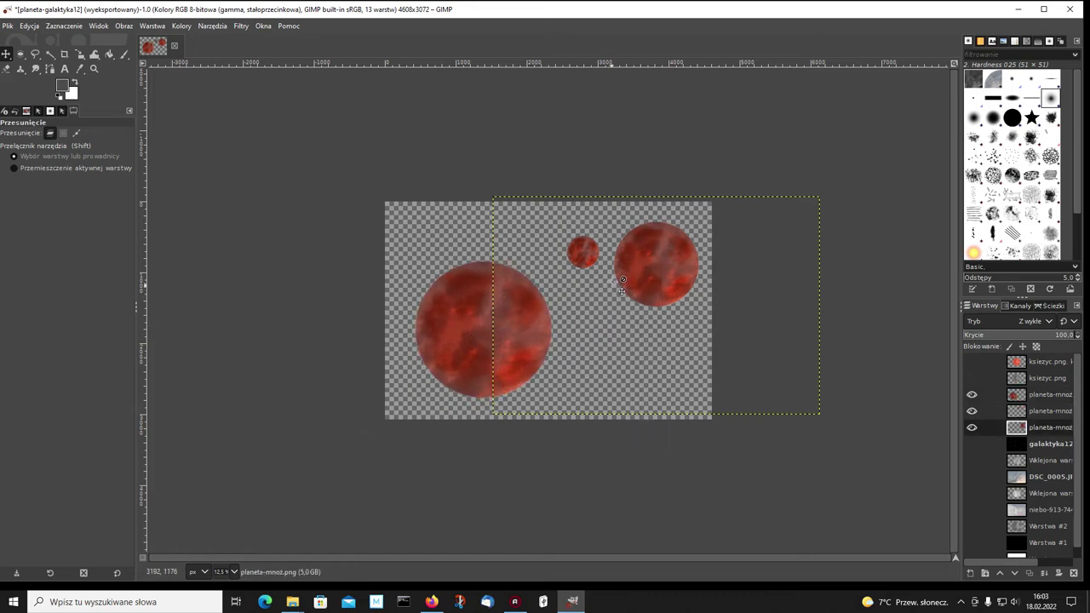
left_click_drag(649, 280, 608, 315)
left_click_drag(586, 252, 665, 243)
left_click_drag(610, 298, 589, 260)
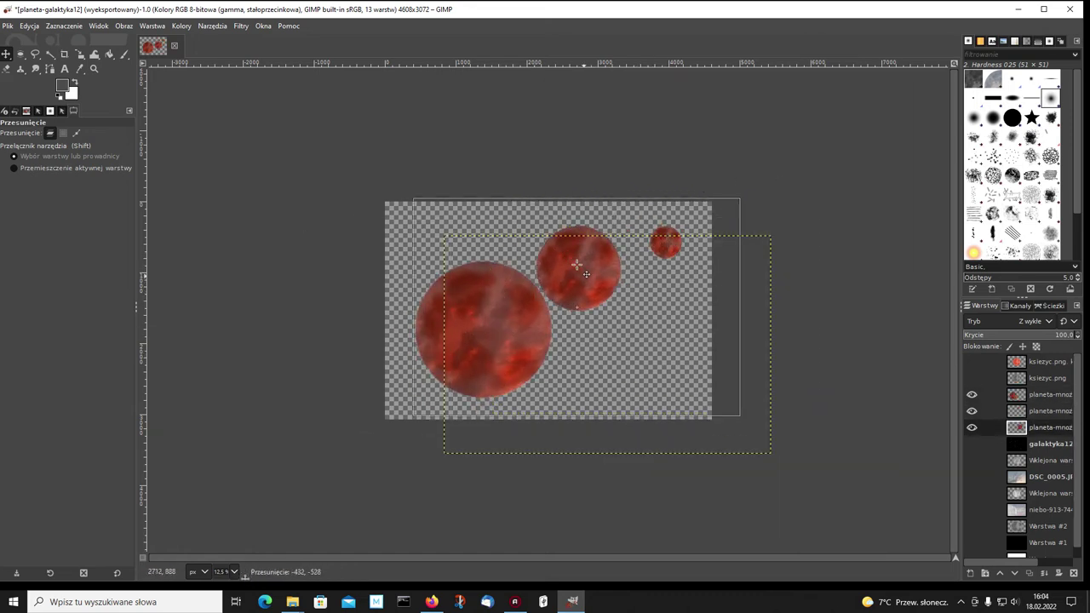
left_click_drag(516, 323, 524, 335)
left_click(614, 253)
left_click_drag(601, 269, 585, 263)
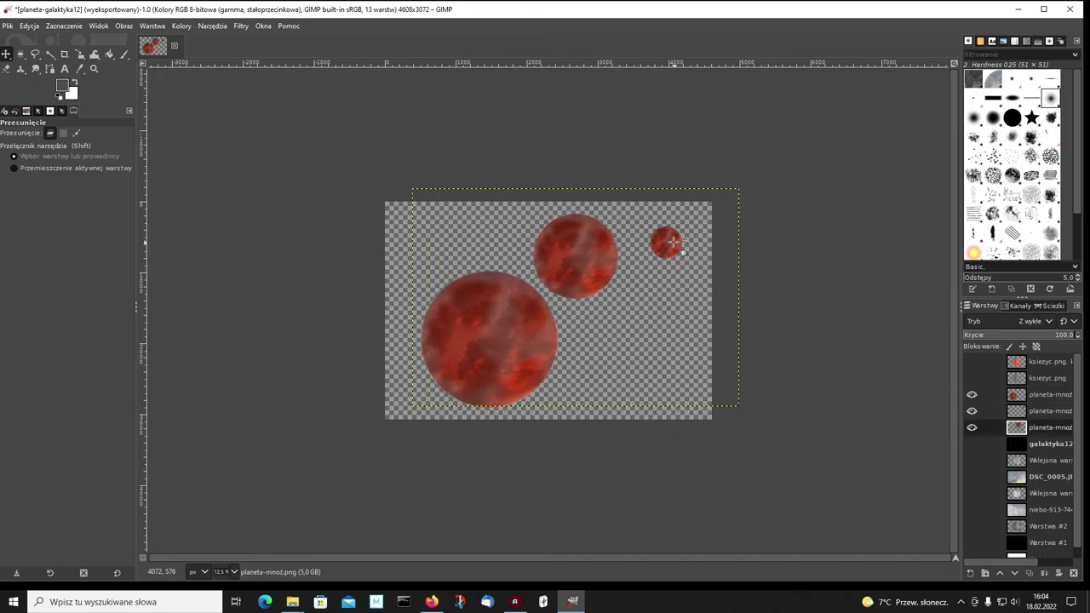
left_click_drag(665, 242, 671, 257)
left_click(598, 272)
left_click_drag(597, 271, 618, 282)
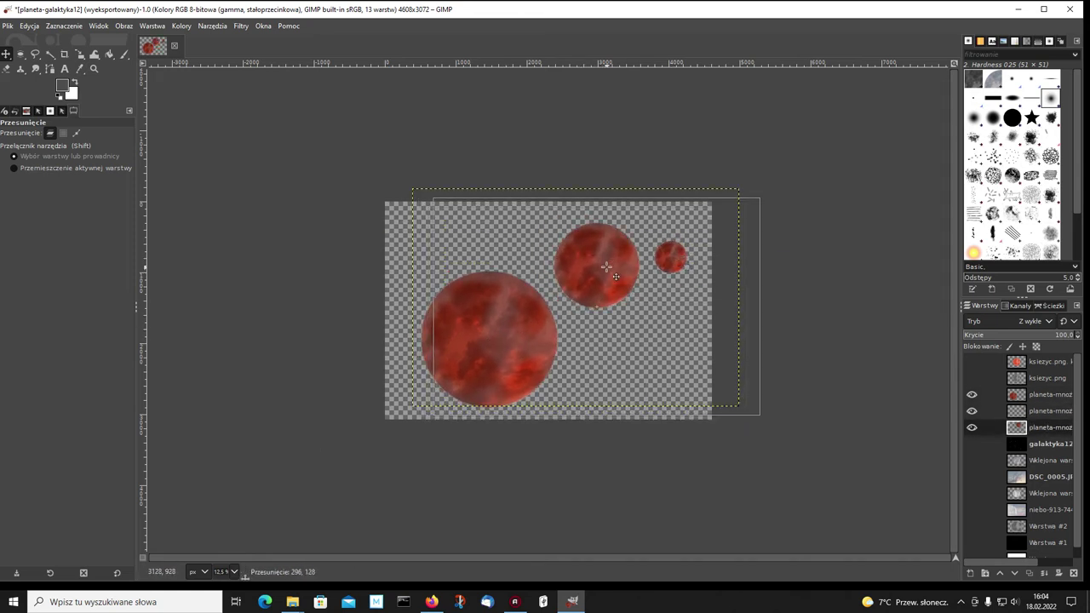
right_click(1013, 398)
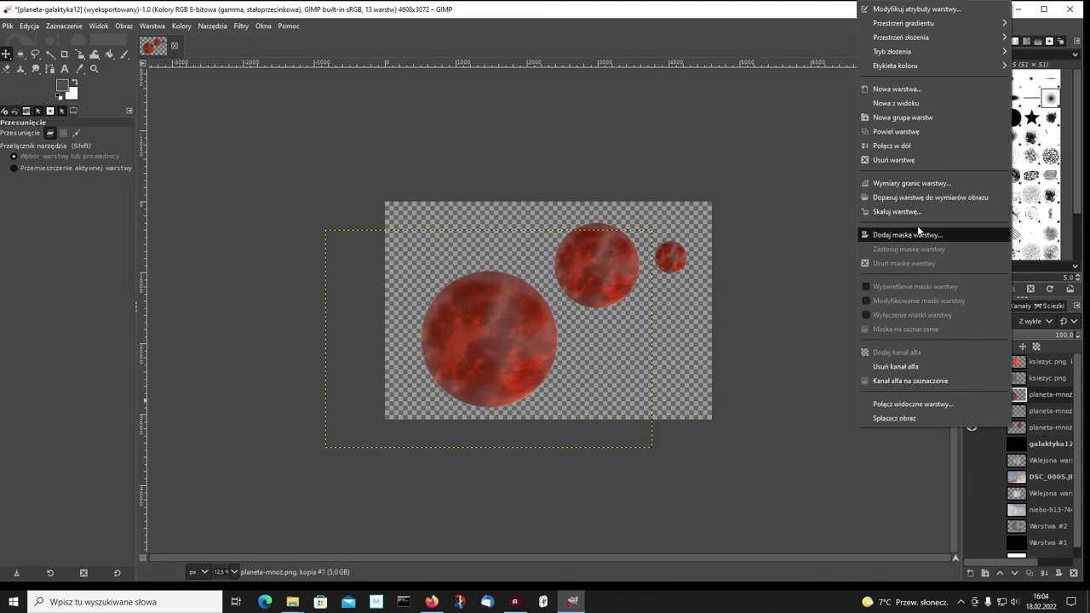
left_click(925, 201)
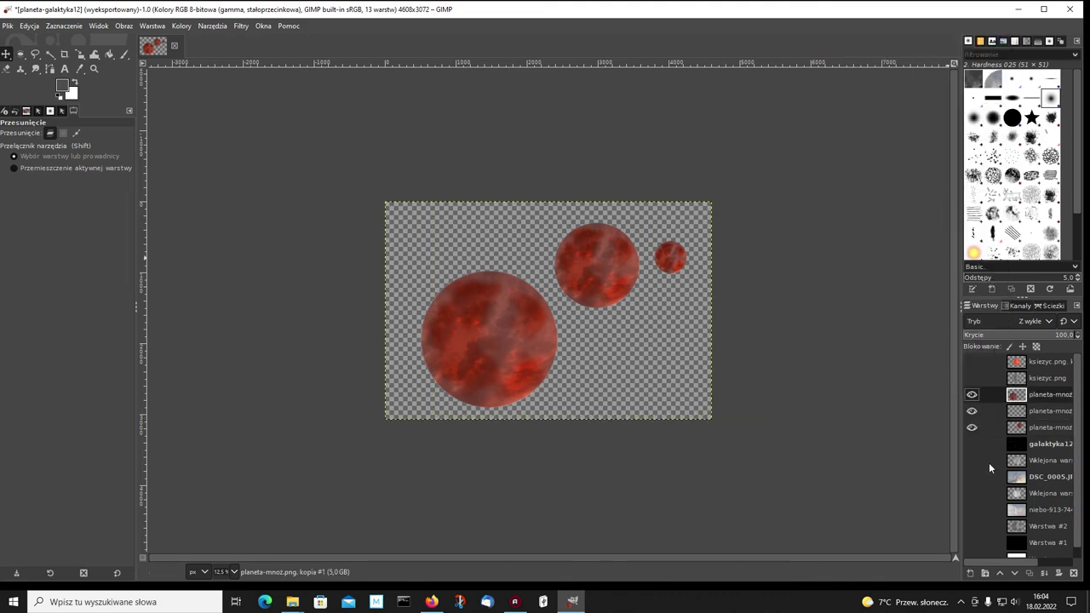
Show the galaktyka12 starfield and move the medium planet onto the large one, small planet above
left_click(970, 444)
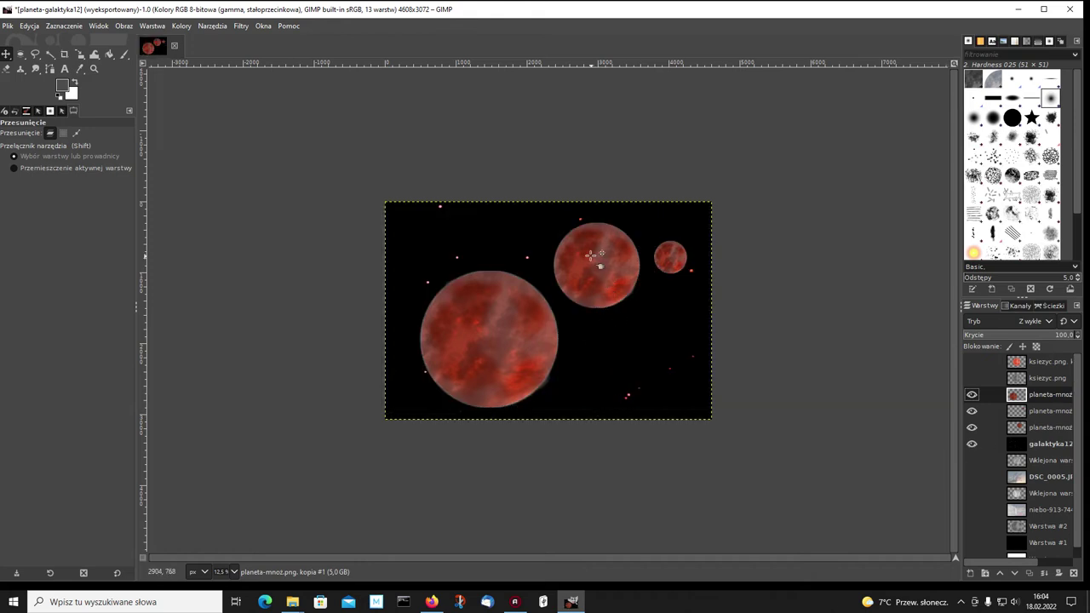
mouse_move(590, 254)
left_mouse_down()
mouse_move(590, 300)
mouse_move(562, 319)
left_mouse_up()
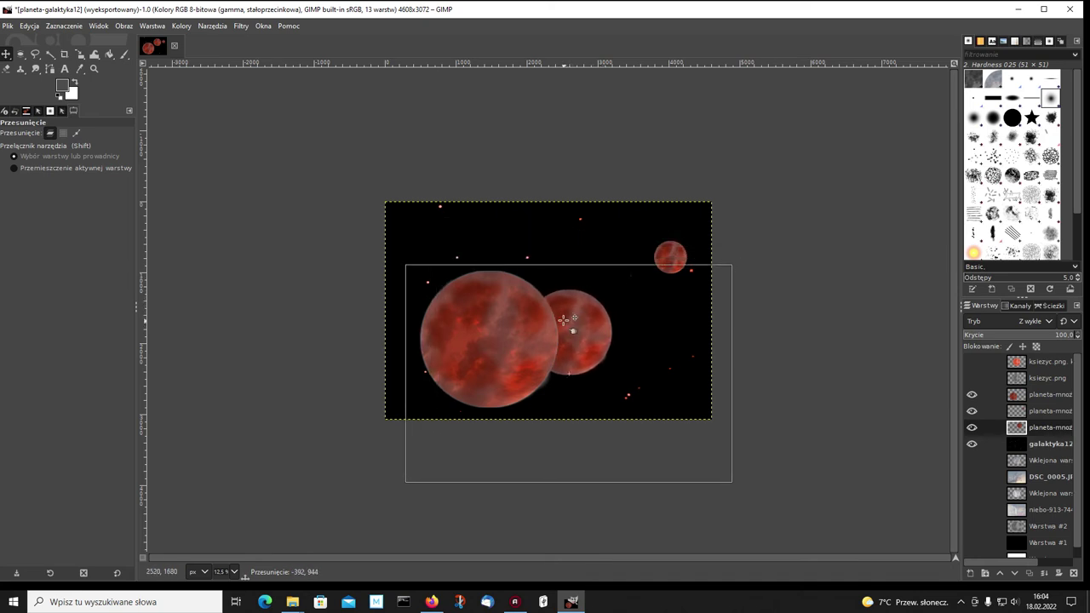
left_click_drag(666, 254, 565, 273)
mouse_move(572, 269)
left_mouse_down()
mouse_move(582, 311)
mouse_move(590, 274)
mouse_move(582, 288)
mouse_move(616, 270)
mouse_move(589, 273)
mouse_move(586, 285)
mouse_move(627, 292)
mouse_move(615, 283)
mouse_move(620, 260)
left_mouse_up()
left_click(580, 324)
left_click_drag(580, 324, 596, 321)
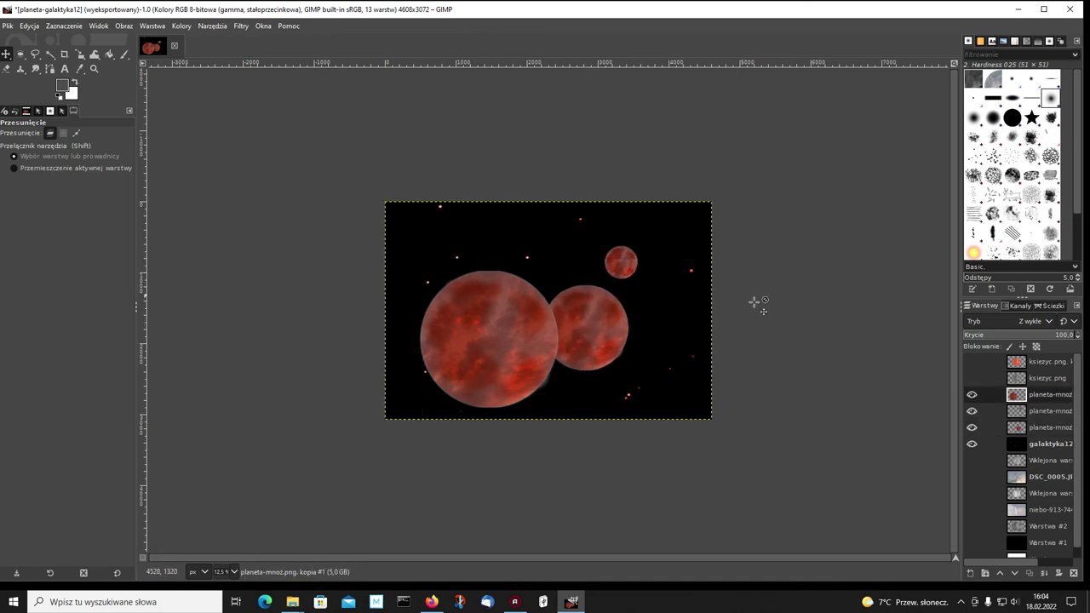
left_click_drag(469, 324, 469, 311)
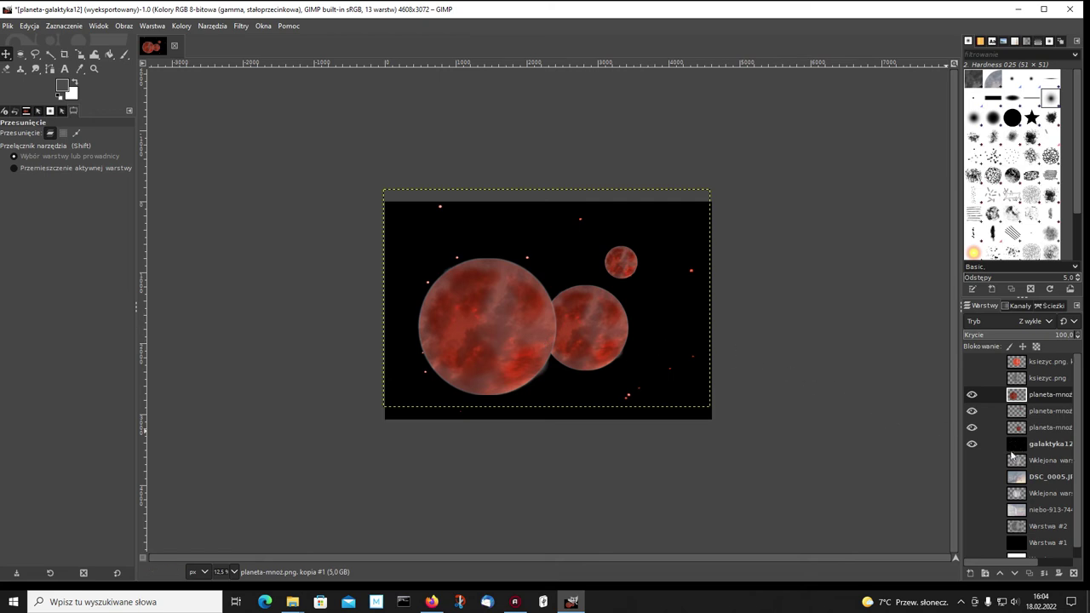
left_click(1015, 446)
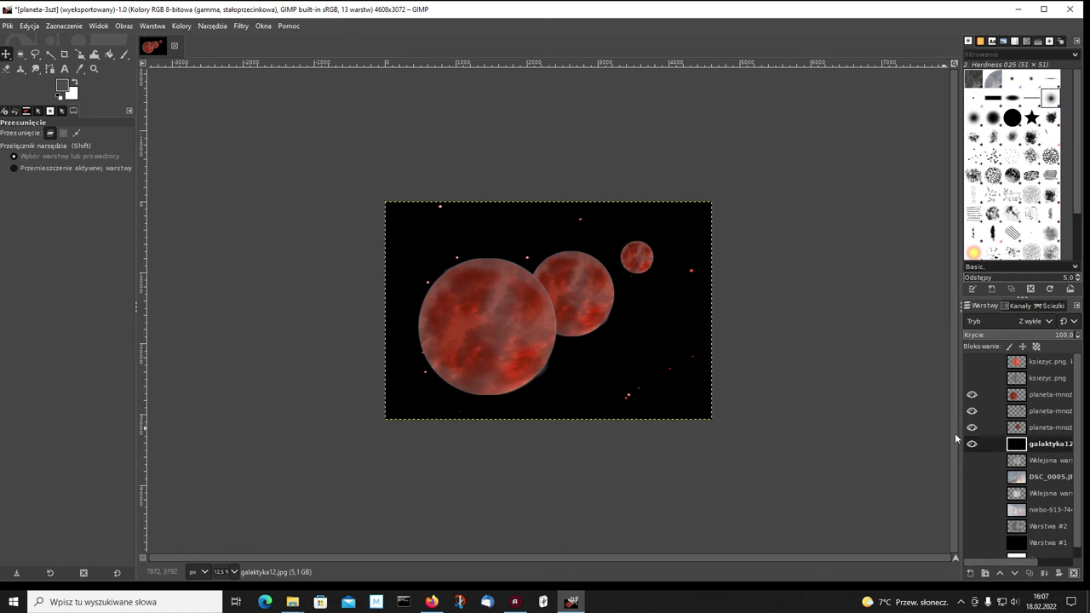
Hide galaktyka12 and add galaktyka7.jpg as the new background layer
left_click(971, 443)
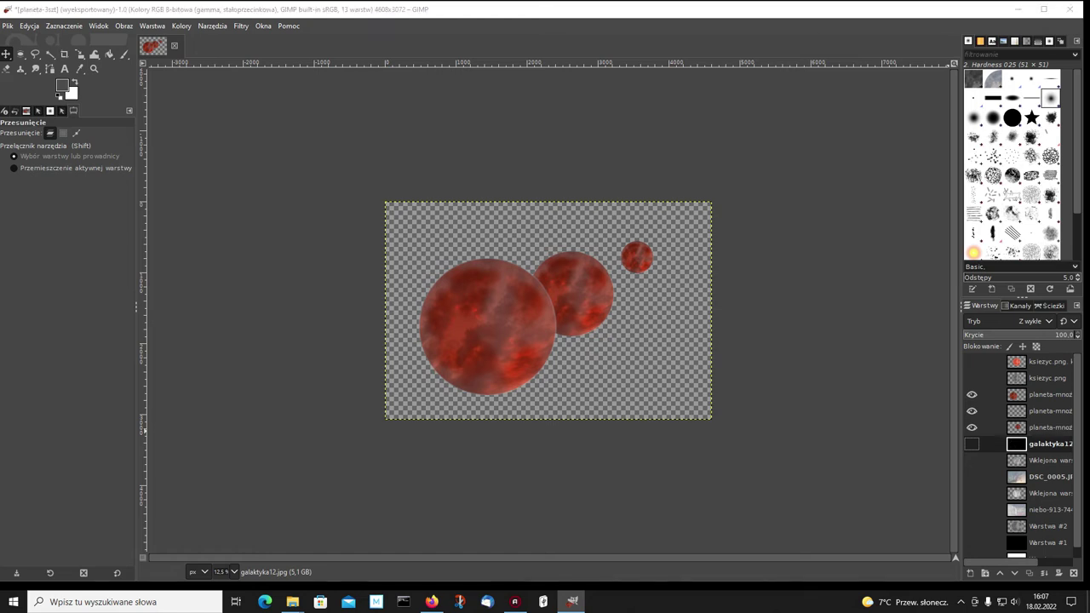
left_click_drag(533, 432, 521, 382)
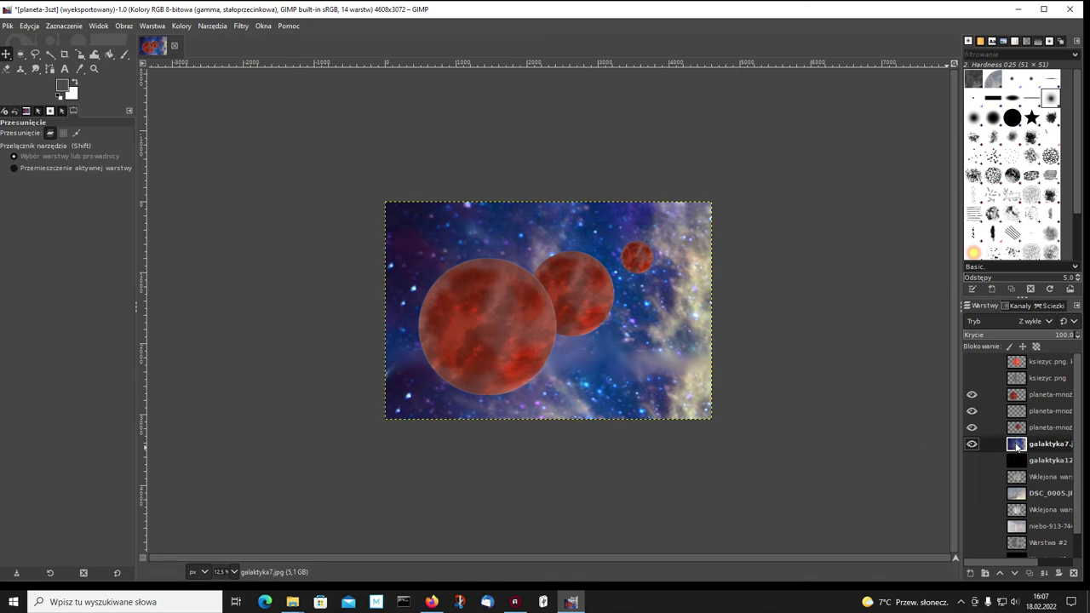
left_click(179, 25)
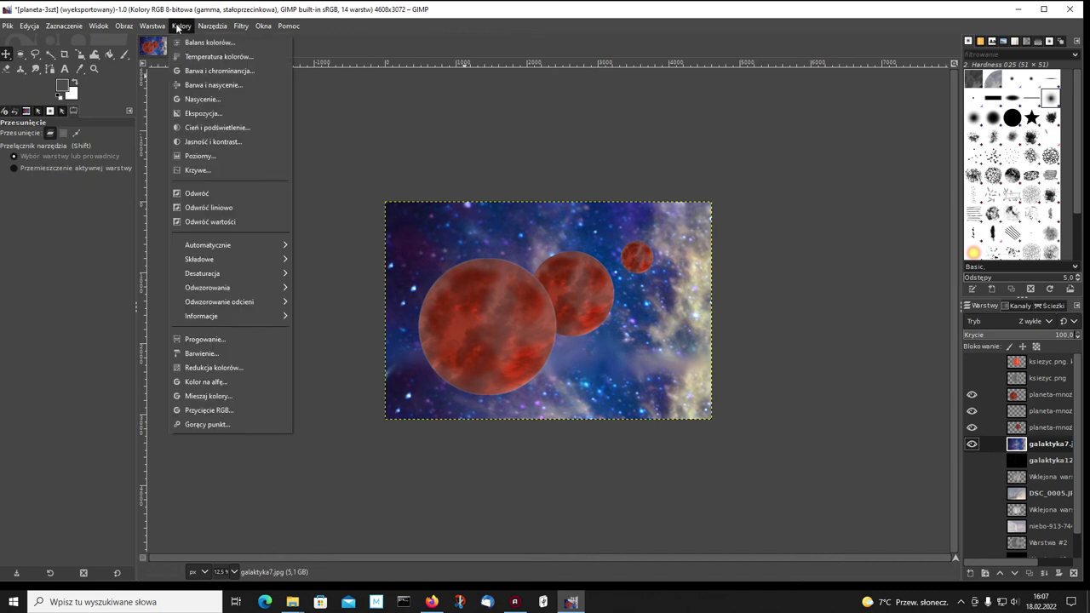
Apply Exposure (Ekspozycja) to the nebula with black level 0.049
left_click(200, 113)
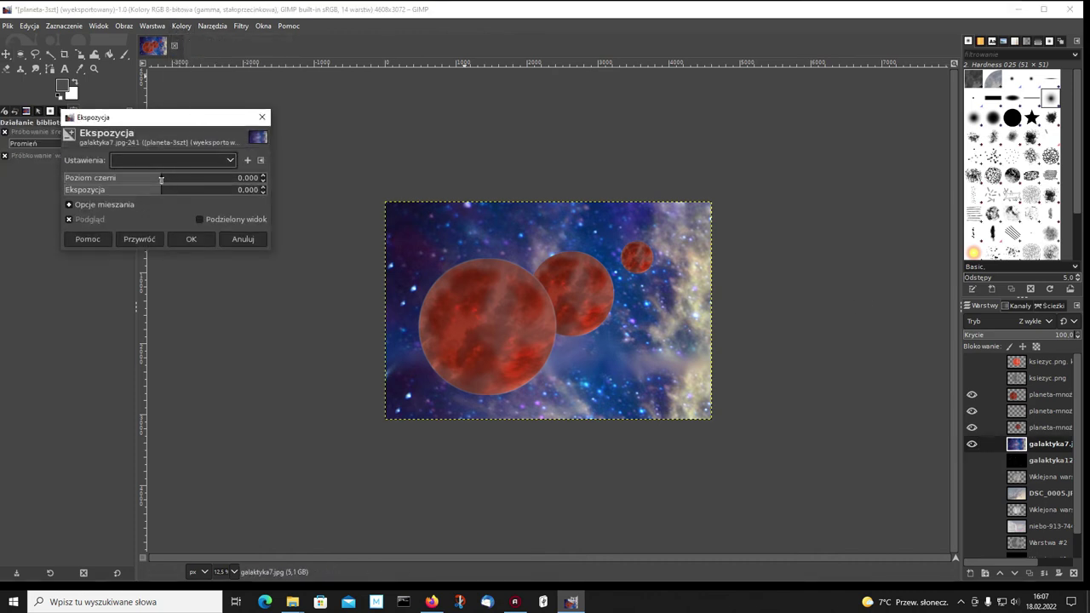
left_click_drag(161, 180, 210, 181)
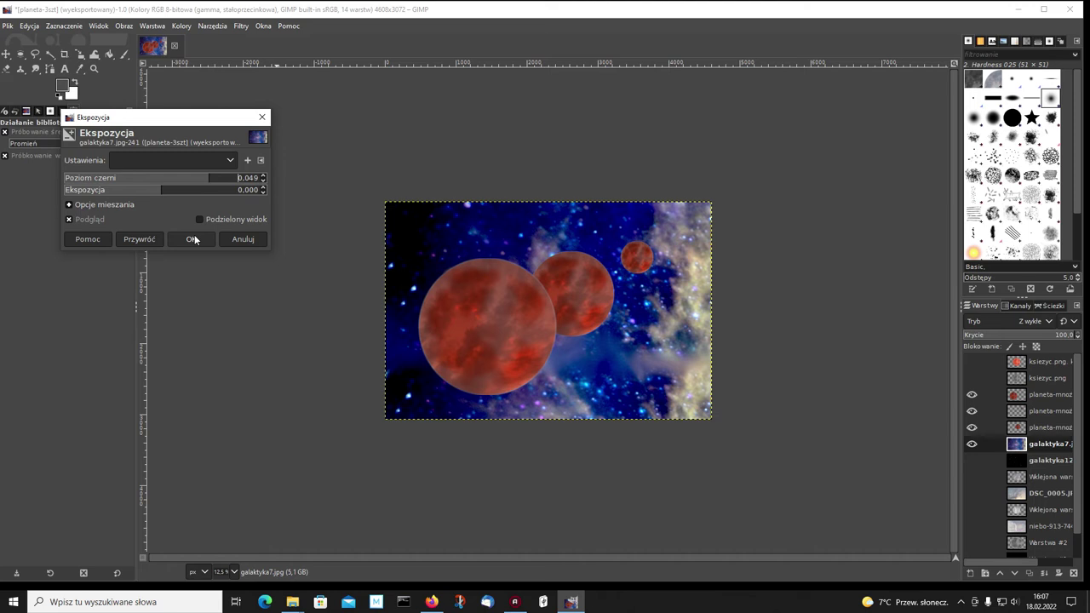
left_click(191, 240)
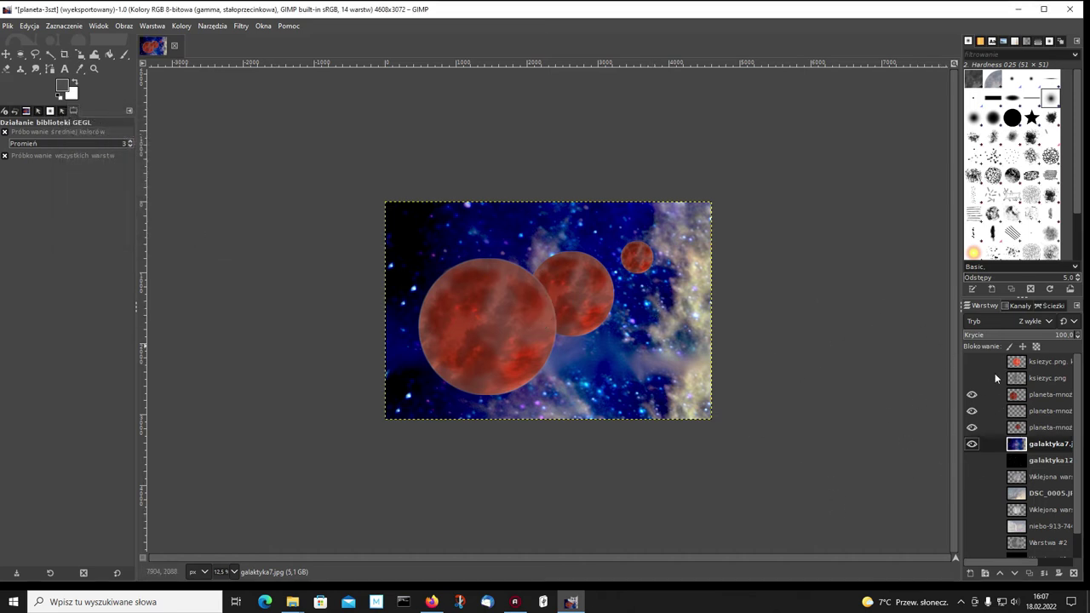
Reposition the planets over the nebula: large one up-left, medium and small ones lower
left_click(8, 55)
left_click_drag(584, 291, 615, 325)
mouse_move(486, 293)
left_mouse_down()
mouse_move(474, 255)
mouse_move(468, 264)
left_mouse_up()
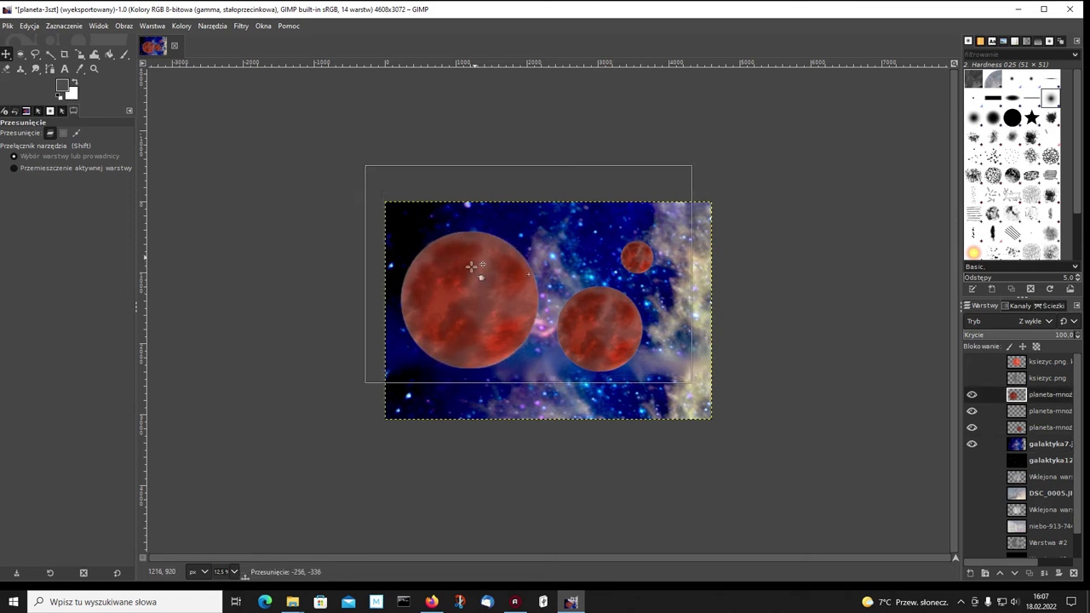
mouse_move(608, 288)
left_mouse_down()
mouse_move(597, 265)
mouse_move(661, 246)
left_mouse_up()
left_click_drag(594, 291, 599, 253)
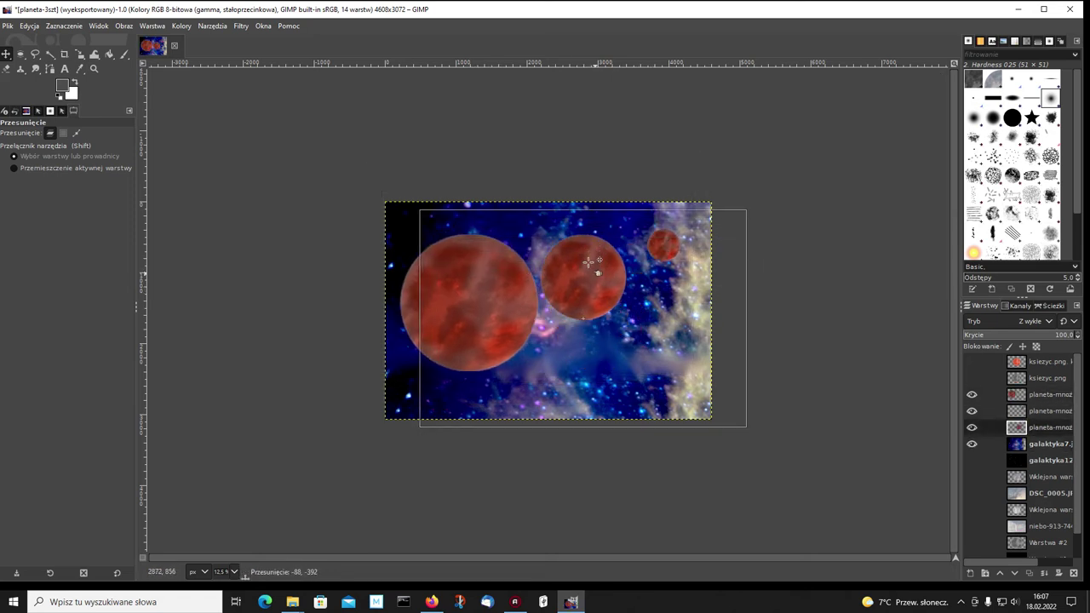
left_click_drag(502, 296, 522, 343)
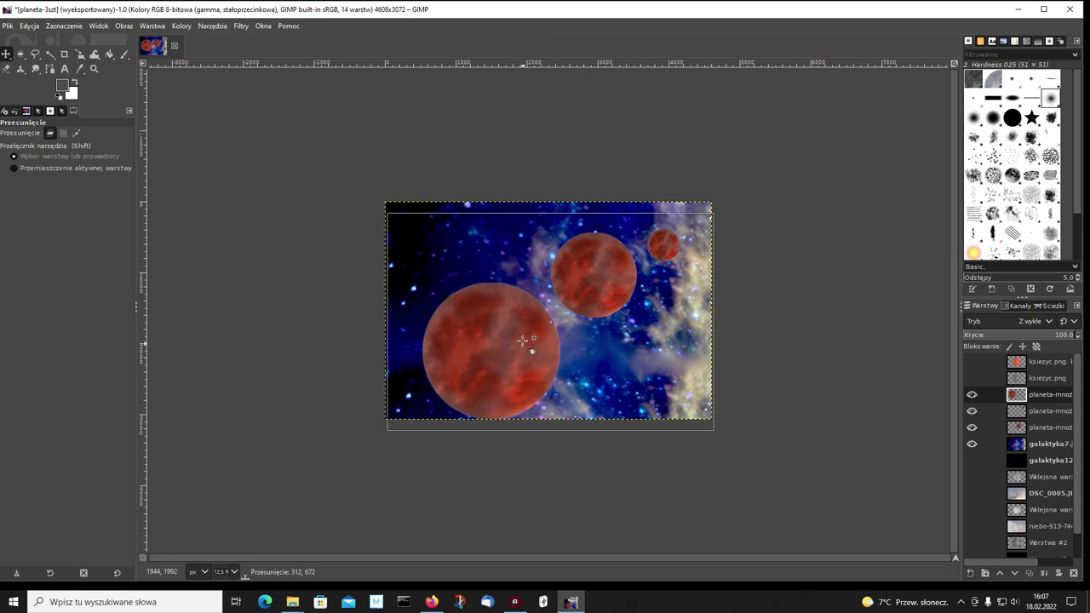
mouse_move(584, 284)
left_mouse_down()
mouse_move(556, 255)
mouse_move(574, 253)
left_mouse_up()
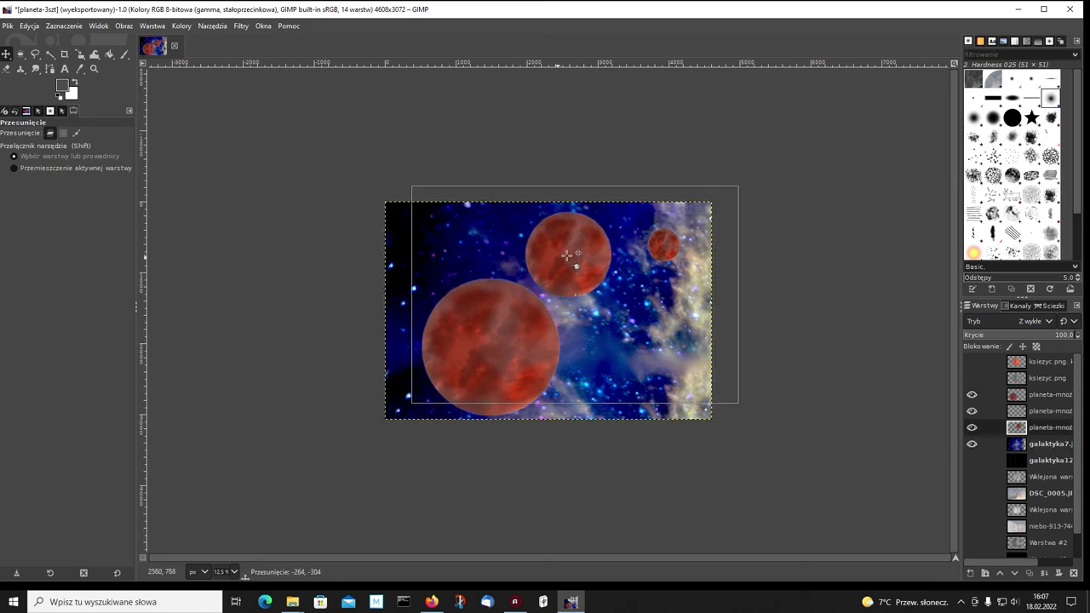
left_click(657, 291)
left_click_drag(657, 291, 649, 366)
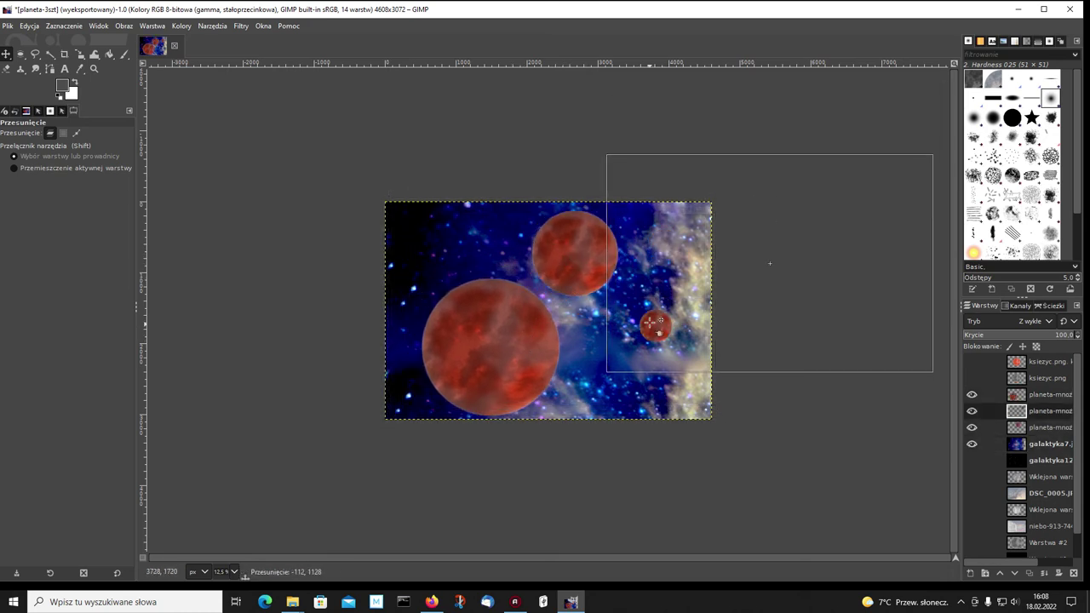
left_click_drag(567, 260, 586, 291)
left_click(585, 291)
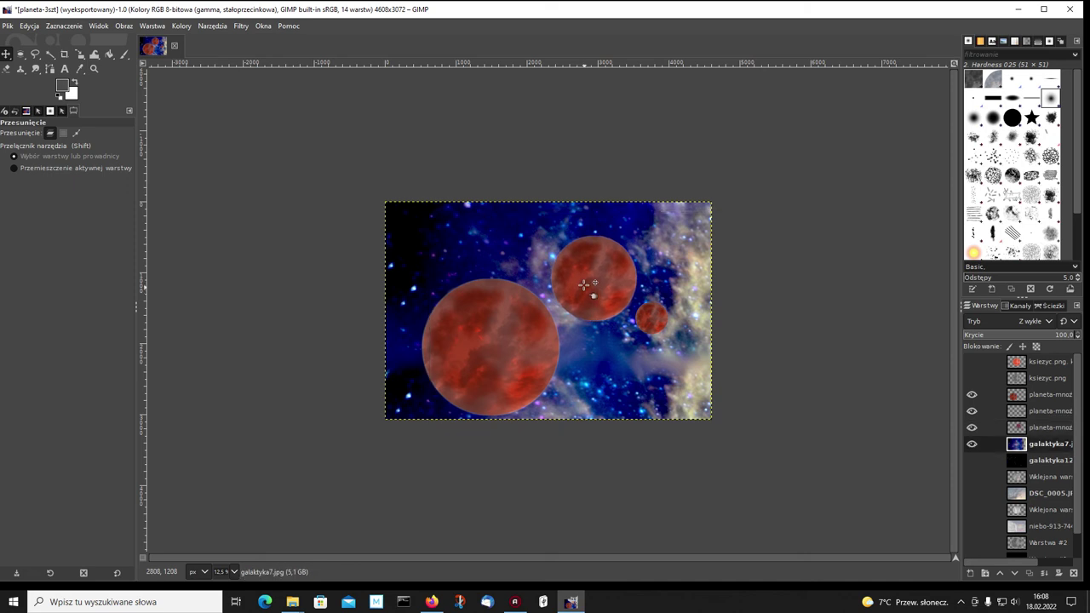
left_click_drag(508, 364, 492, 341)
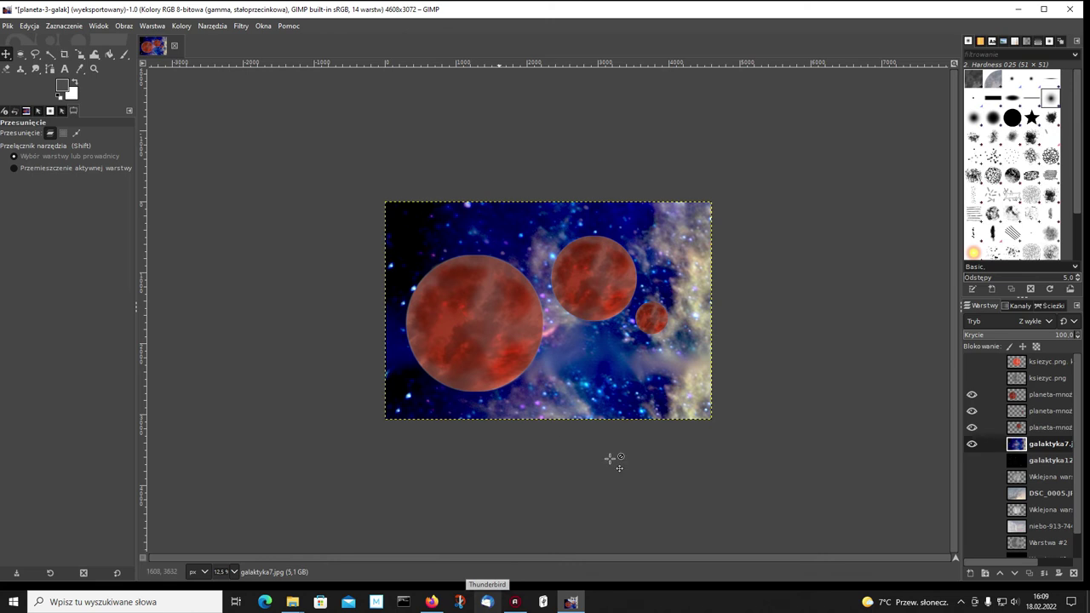
Hide galaktyka7 and the three planet layers, then show and select the moon layer
left_click(971, 444)
left_click(971, 426)
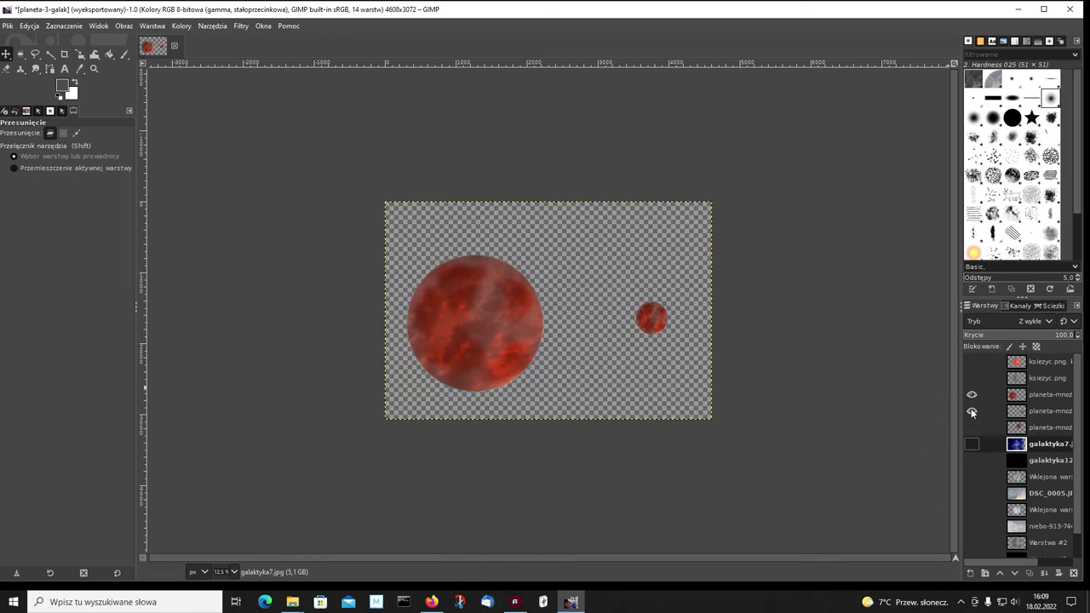
left_click(971, 410)
left_click(971, 394)
left_click(975, 510)
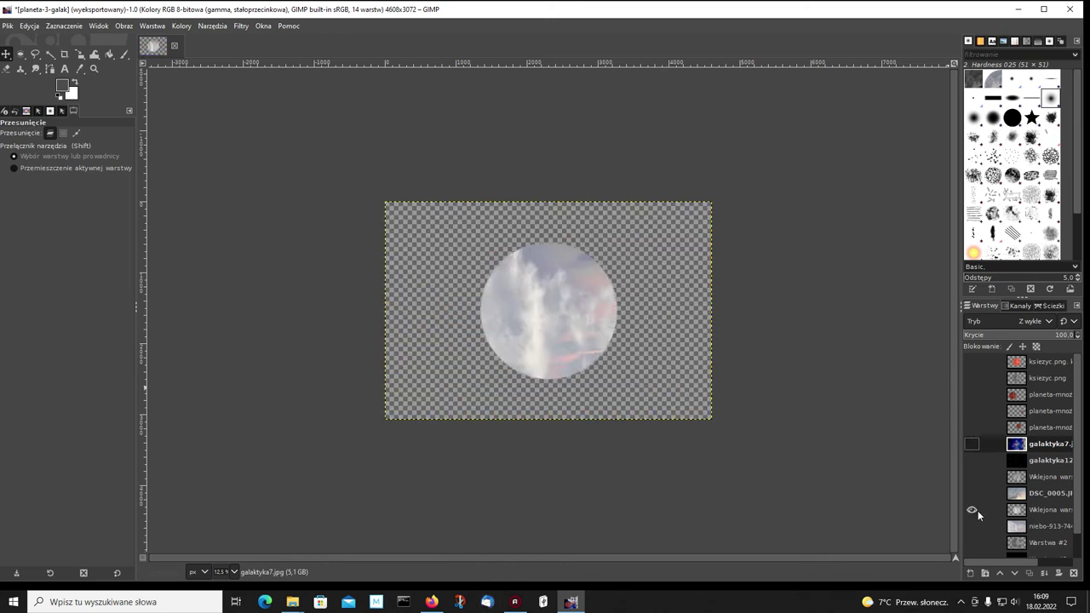
left_click(1015, 511)
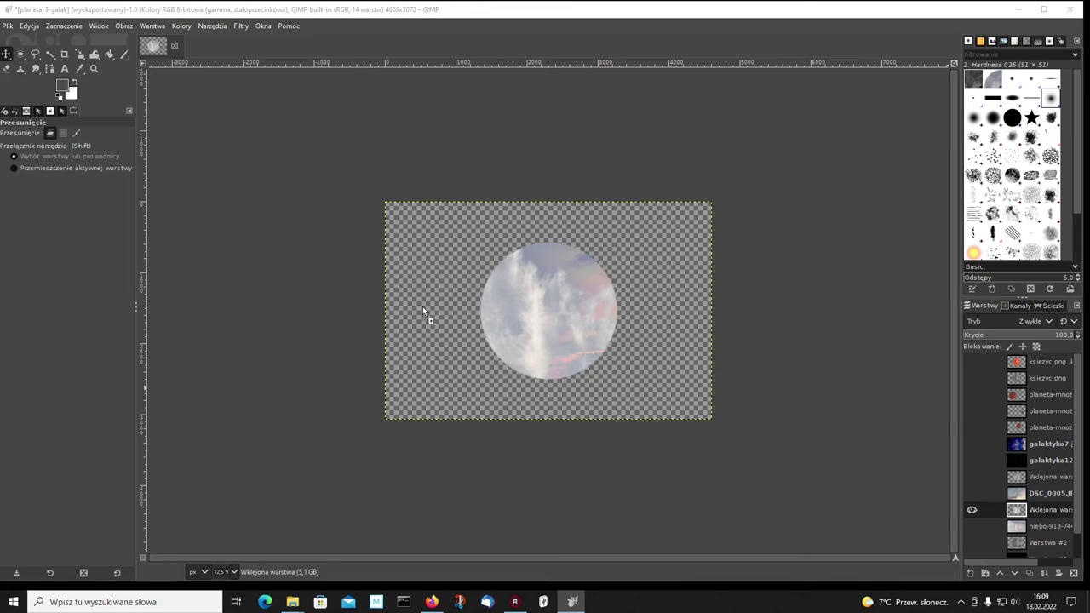
Add galaktyka8.jpg as a new layer and lower it beneath the moon
left_click_drag(422, 308, 586, 258)
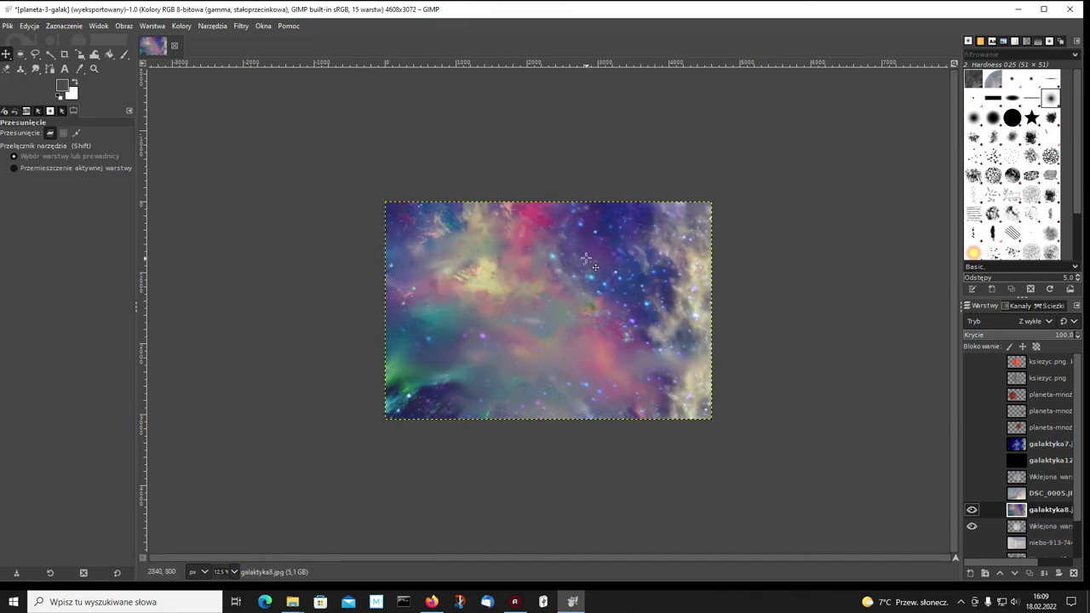
left_click(1014, 573)
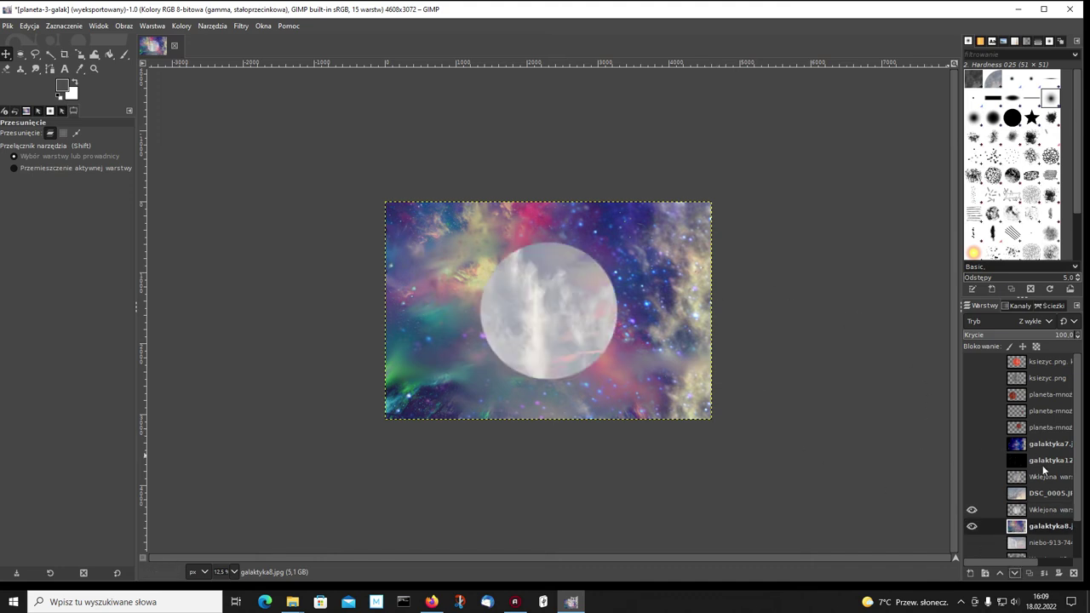
scroll(1076, 502, "down", 2)
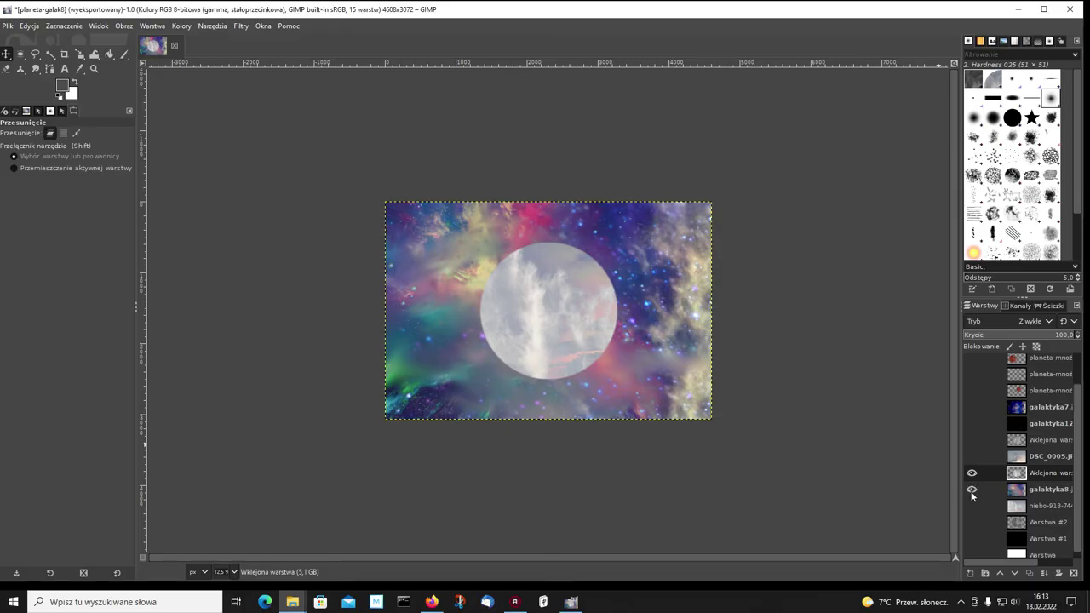
Hide galaktyka8, add galaktyka6.jpg with an alpha channel, and place it below the moon
left_click(971, 489)
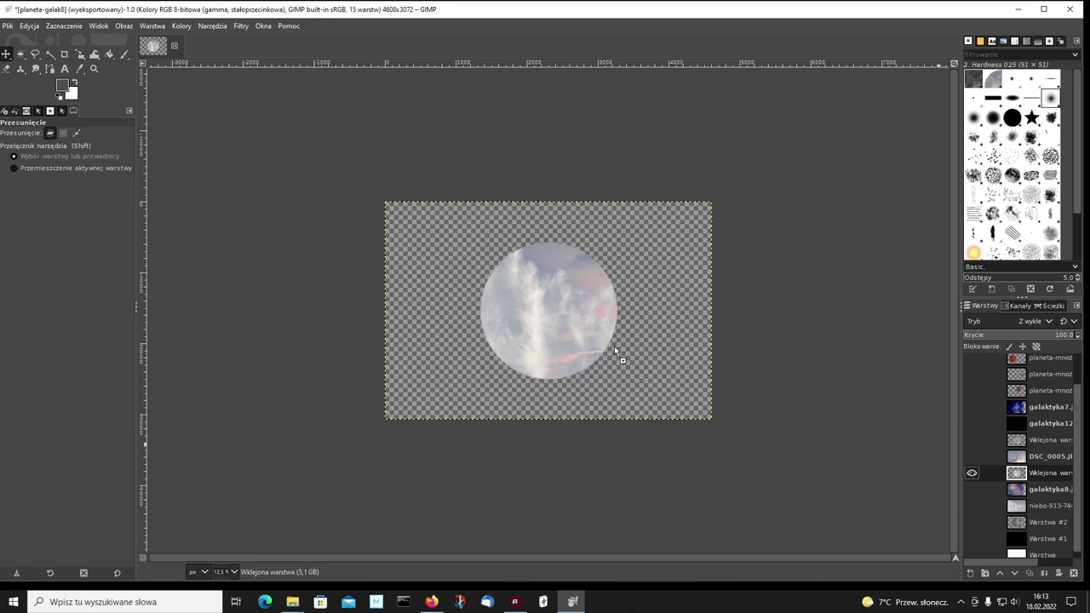
left_click_drag(614, 346, 760, 343)
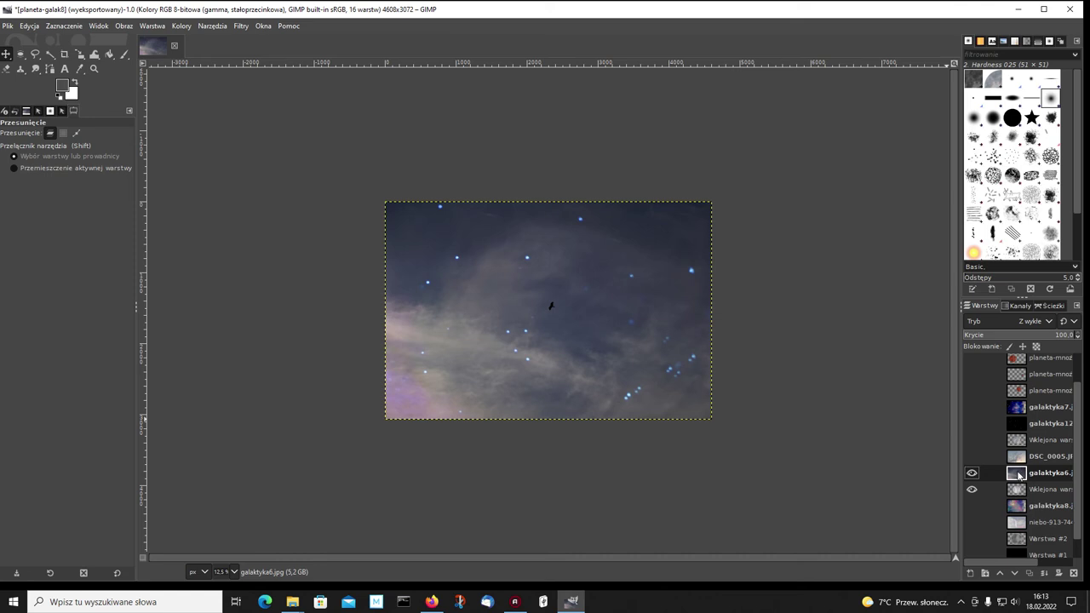
right_click(1017, 475)
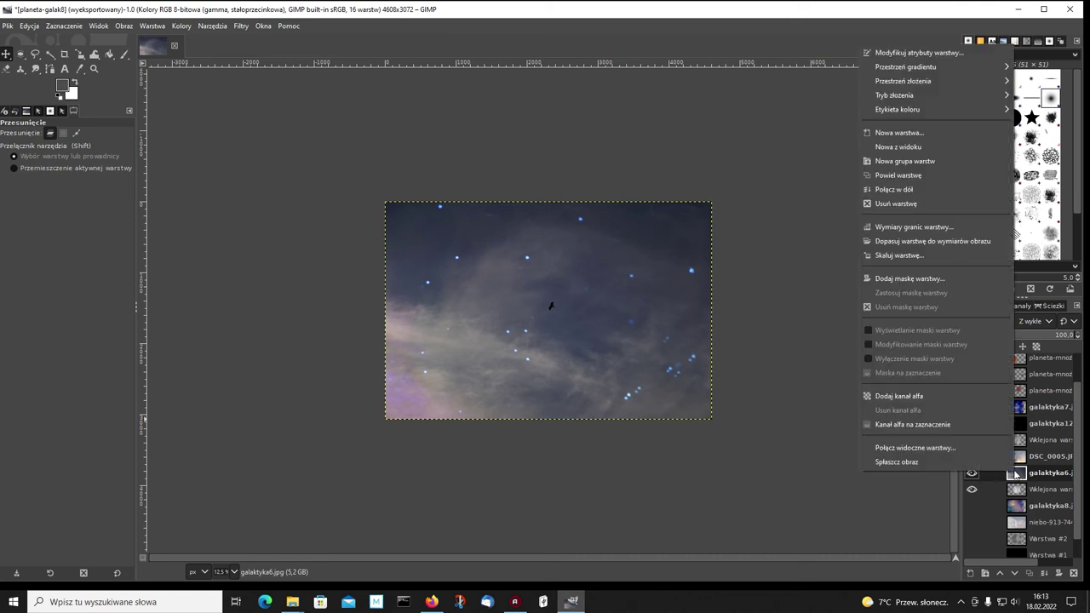
left_click(921, 397)
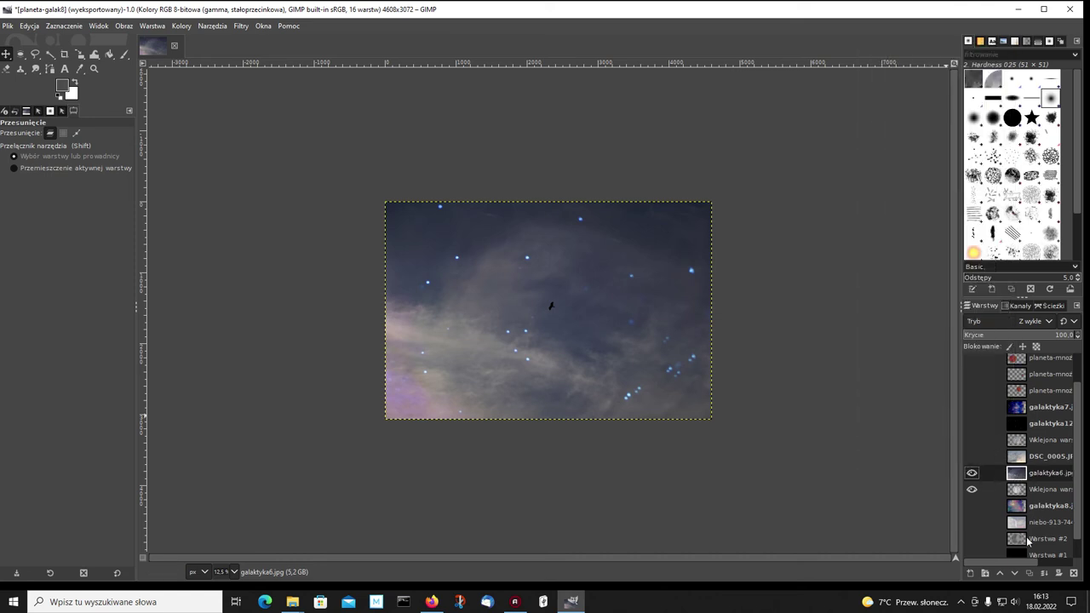
left_click(1014, 573)
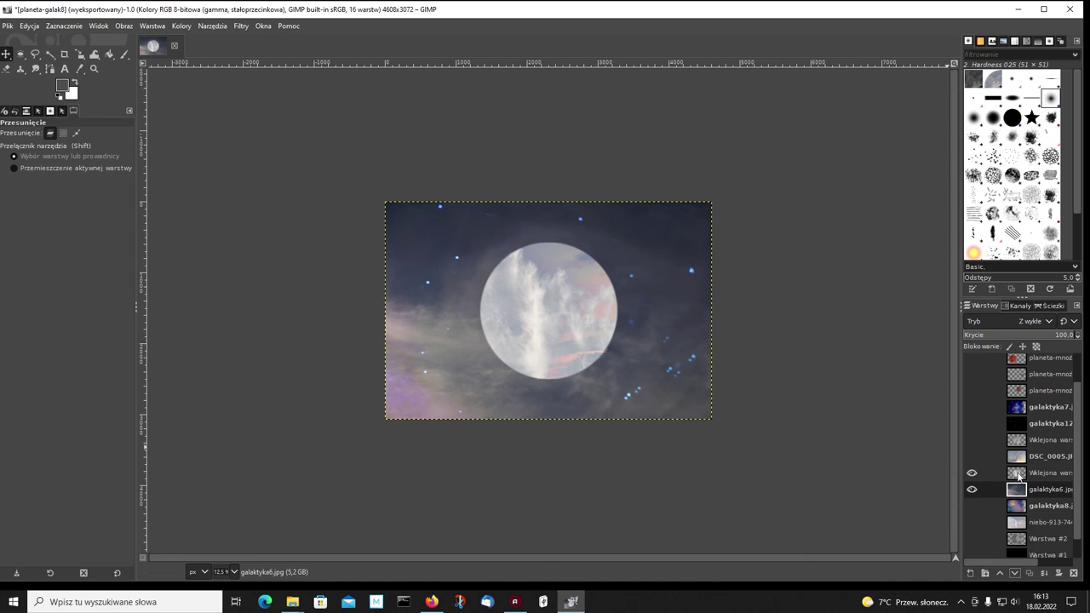
Set the moon layer mode to Soft light (Miękkie światło) and hide galaktyka6
left_click(1018, 477)
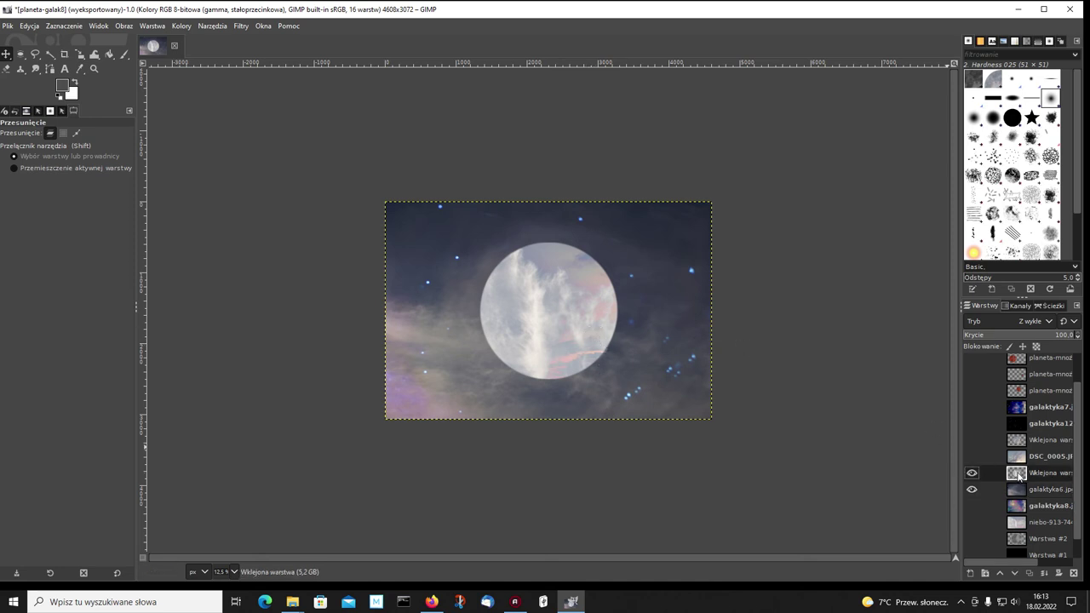
left_click(1049, 321)
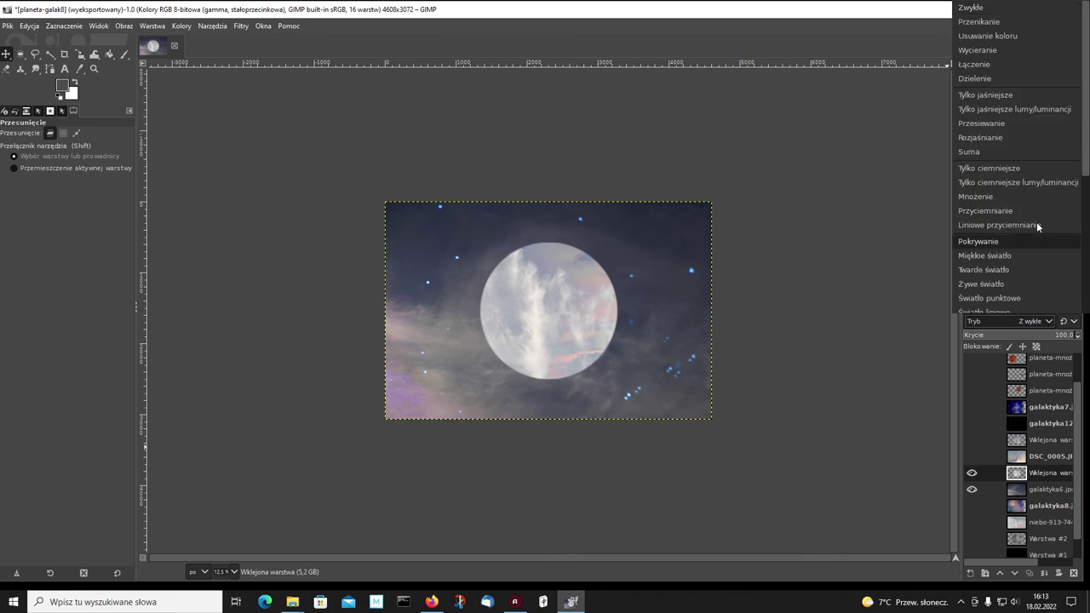
left_click(984, 256)
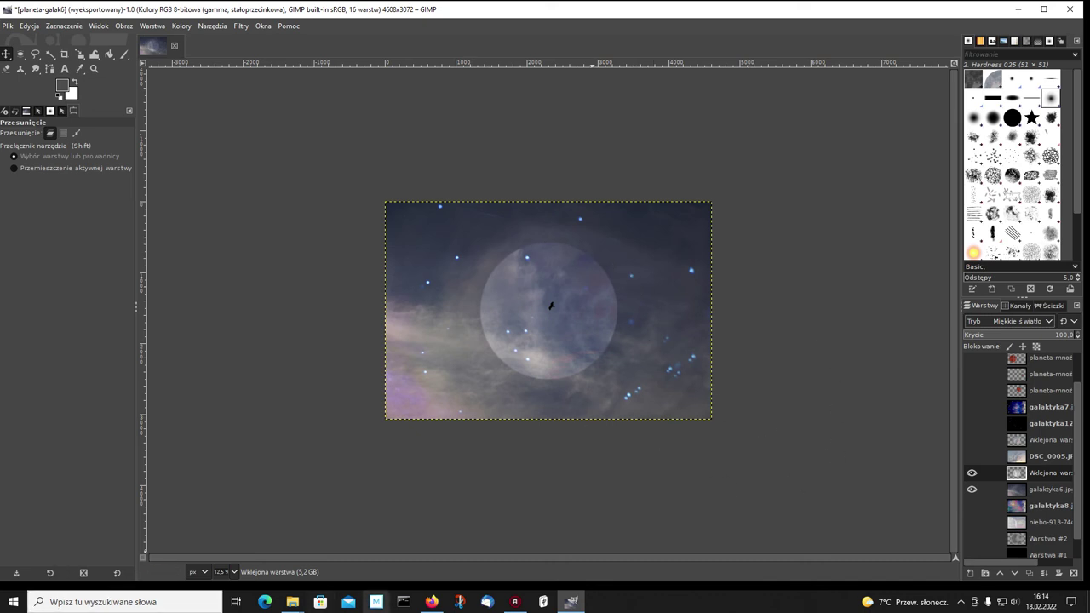
left_click(971, 490)
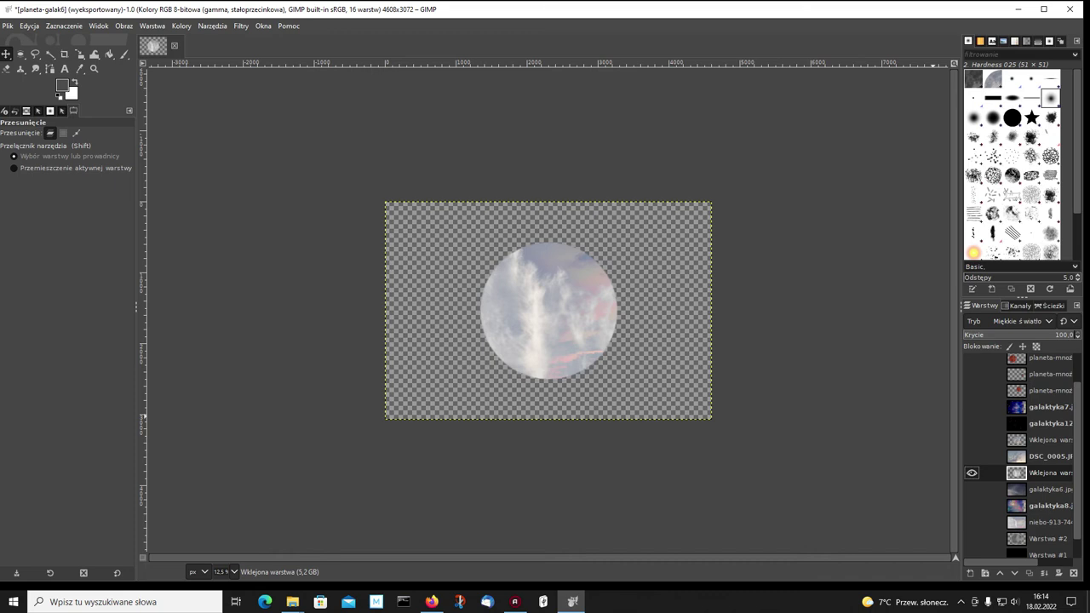
Add galaktyka4.jpg as a layer beneath the moon and select the moon layer
left_click_drag(494, 280, 495, 280)
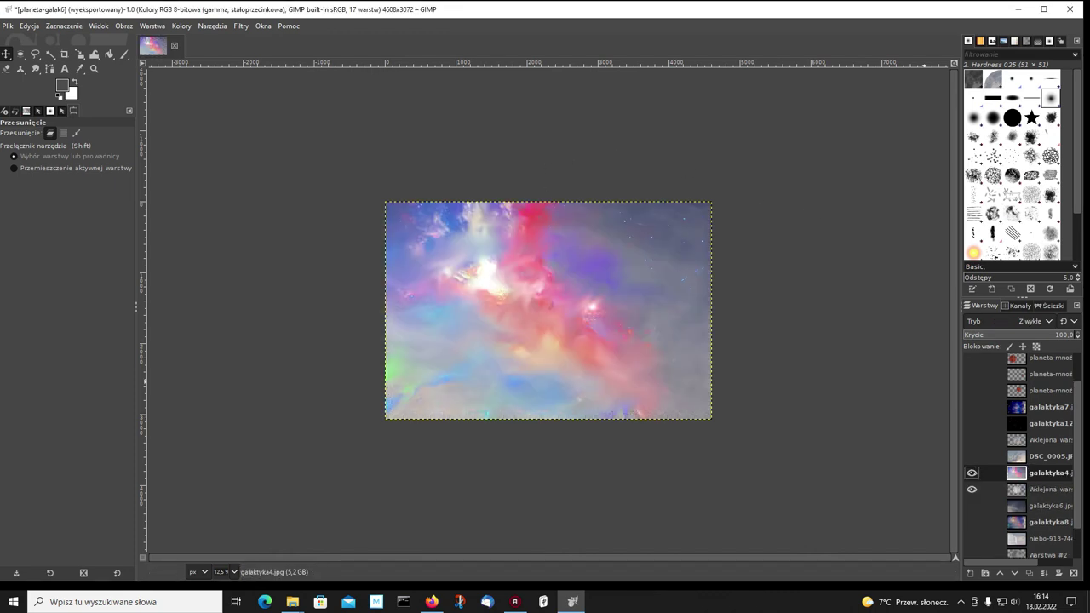
left_click(1015, 573)
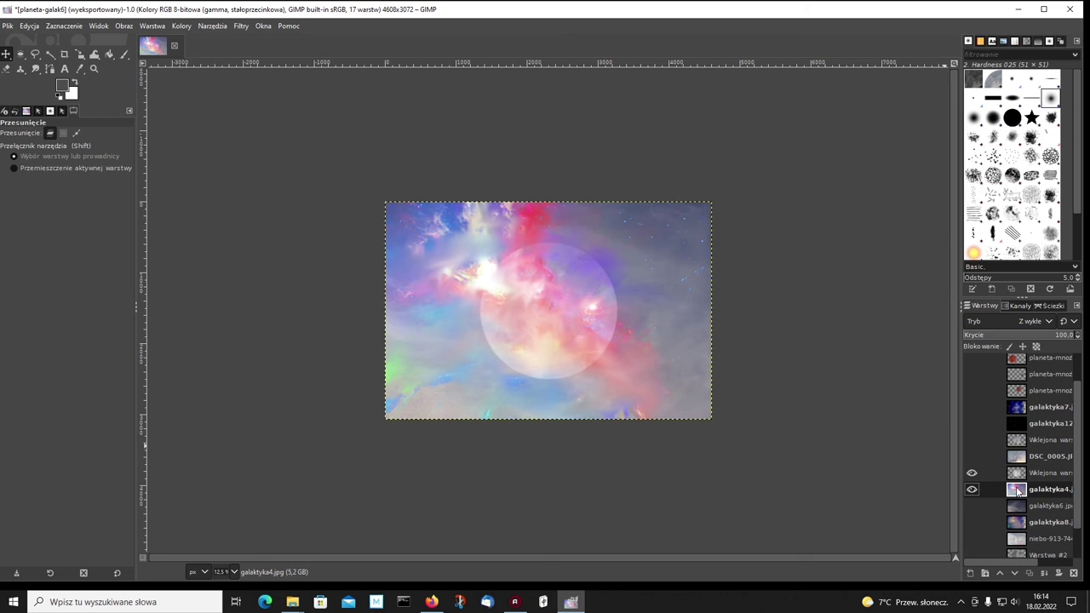
left_click(1019, 473)
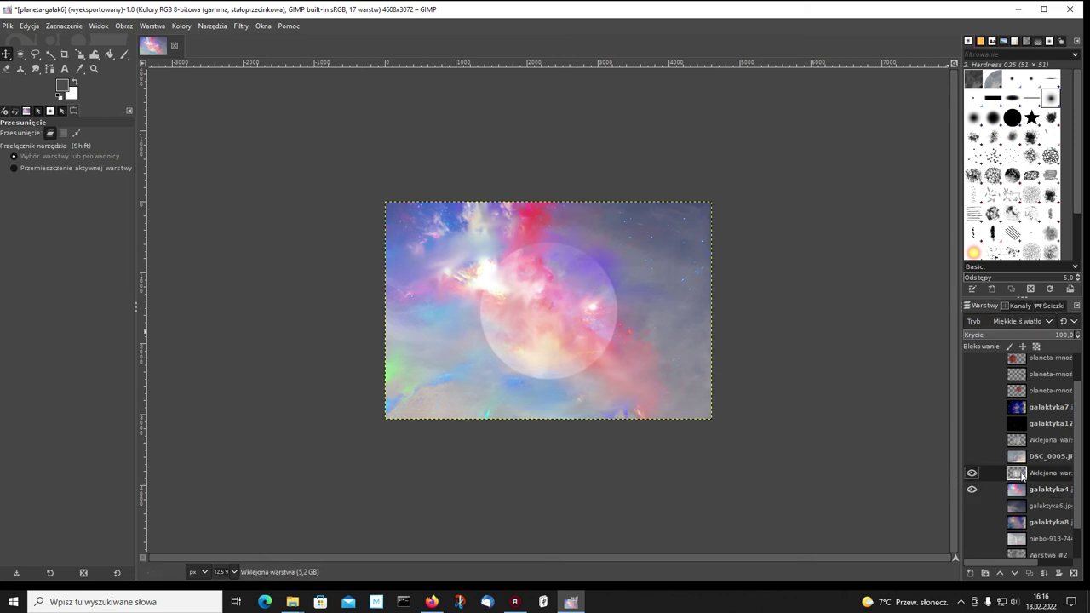
Set the moon layer to Łączenie mode at 83.2 opacity, checking it against the nebula
left_click(1050, 321)
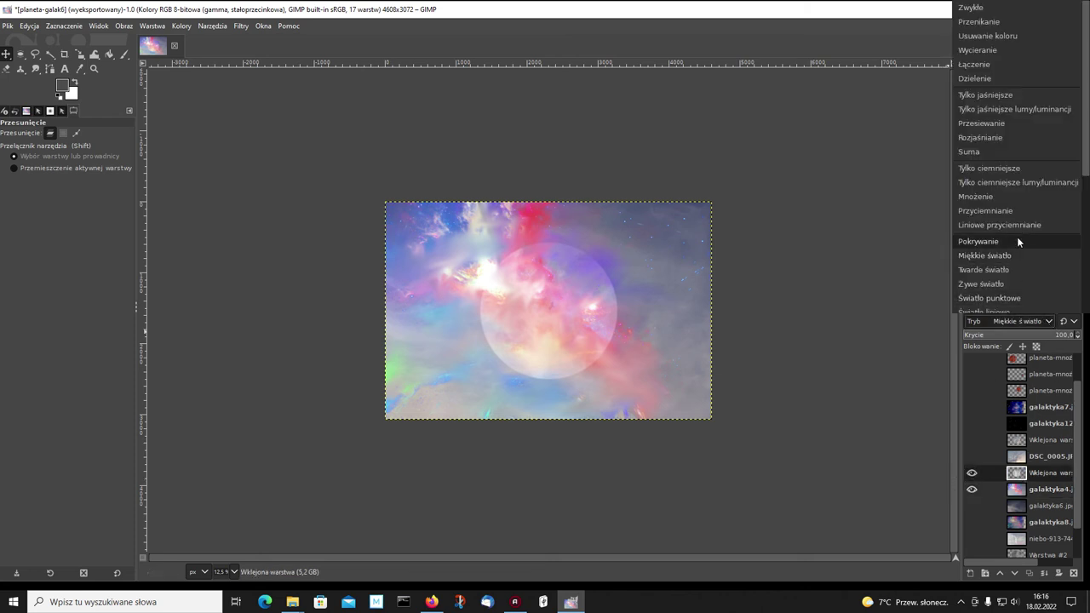
left_click(972, 64)
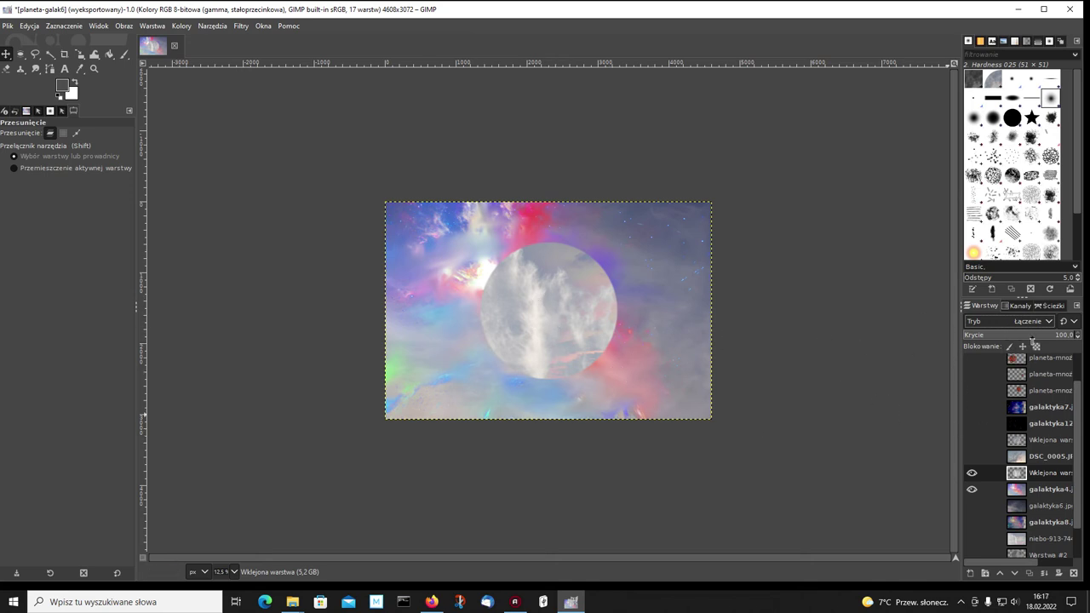
left_click(1056, 335)
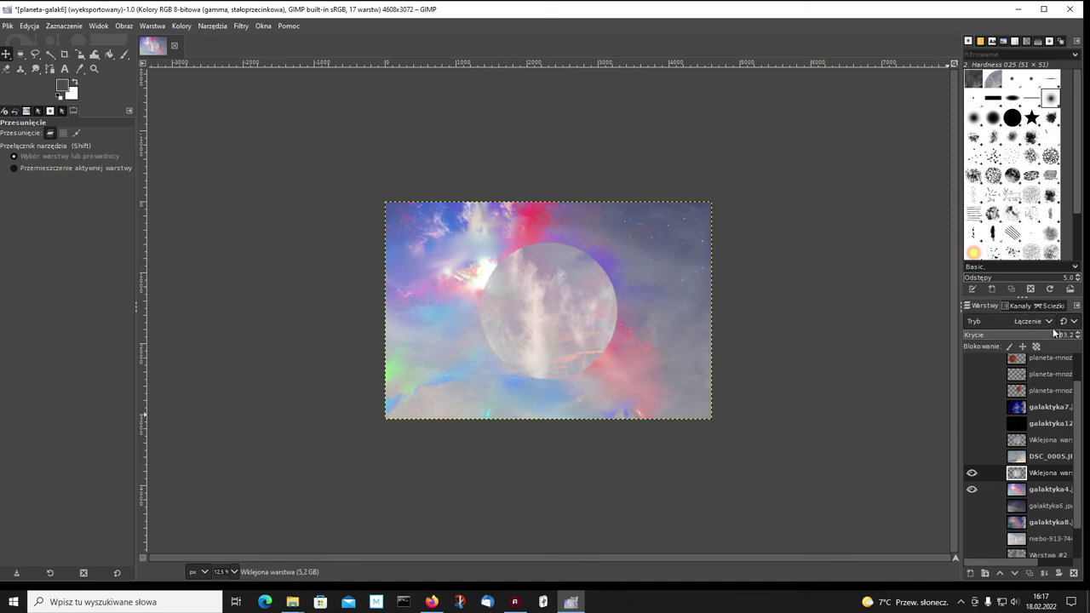
left_click(1053, 328)
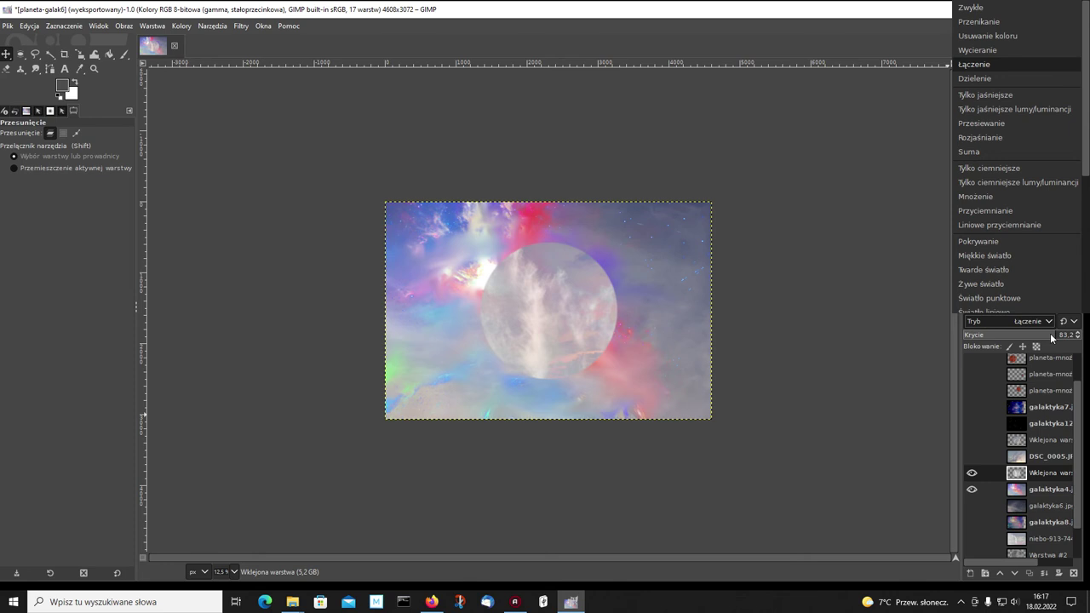
left_click(1051, 337)
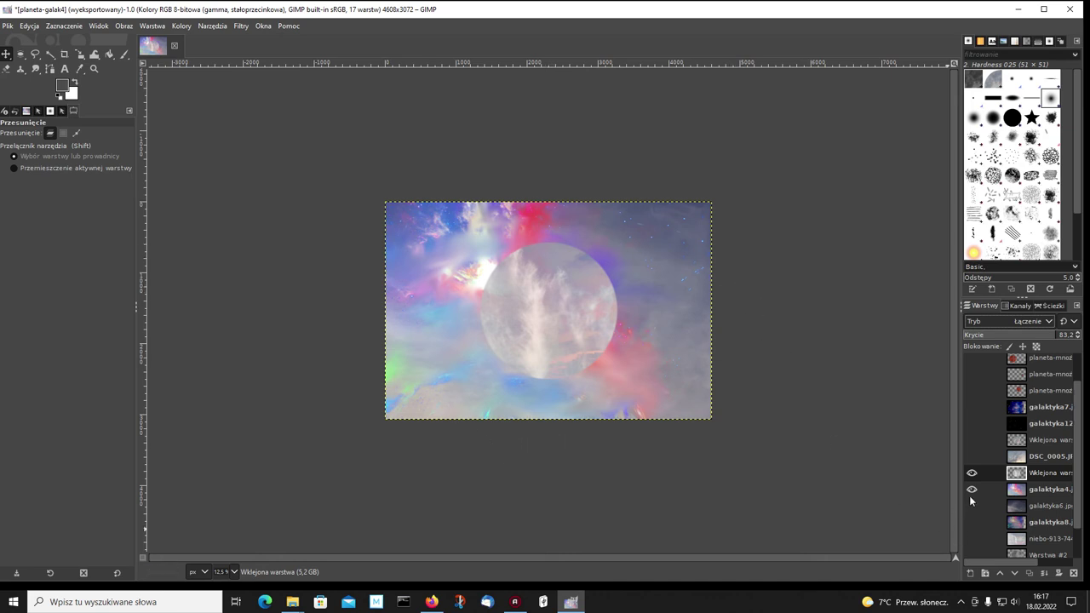
left_click(971, 490)
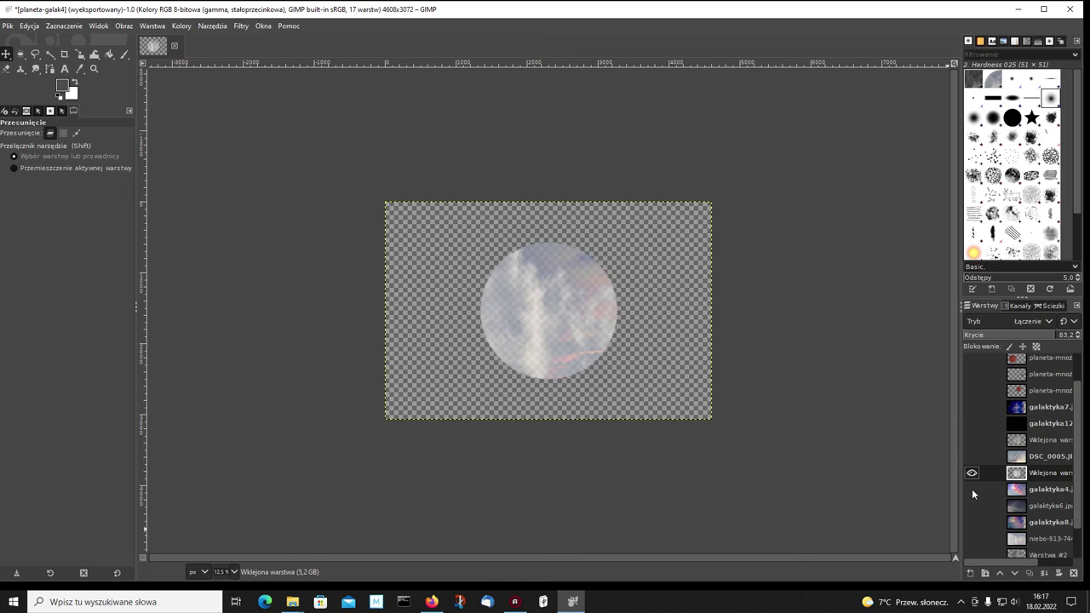
left_click(971, 489)
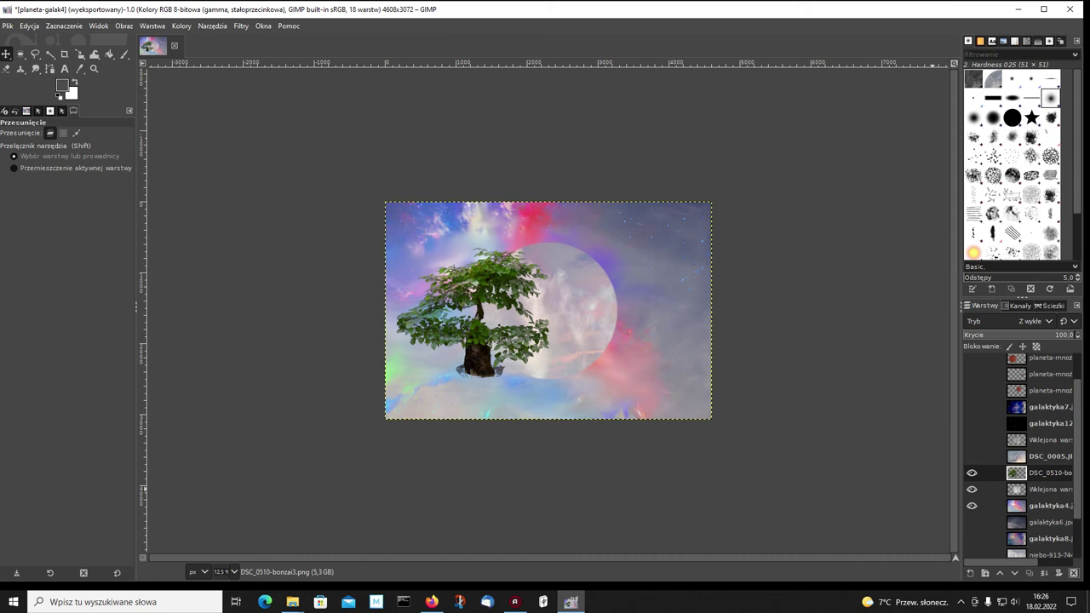
Add misie.png teddy bears as a layer and shift them to the right
left_click_drag(552, 284, 609, 343)
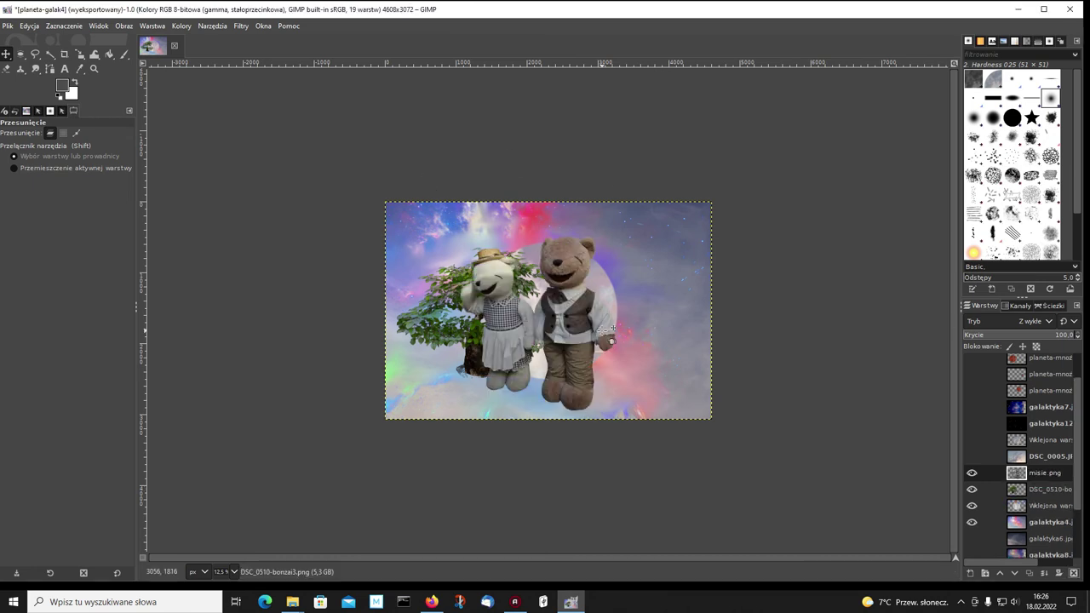
left_click_drag(564, 317, 640, 320)
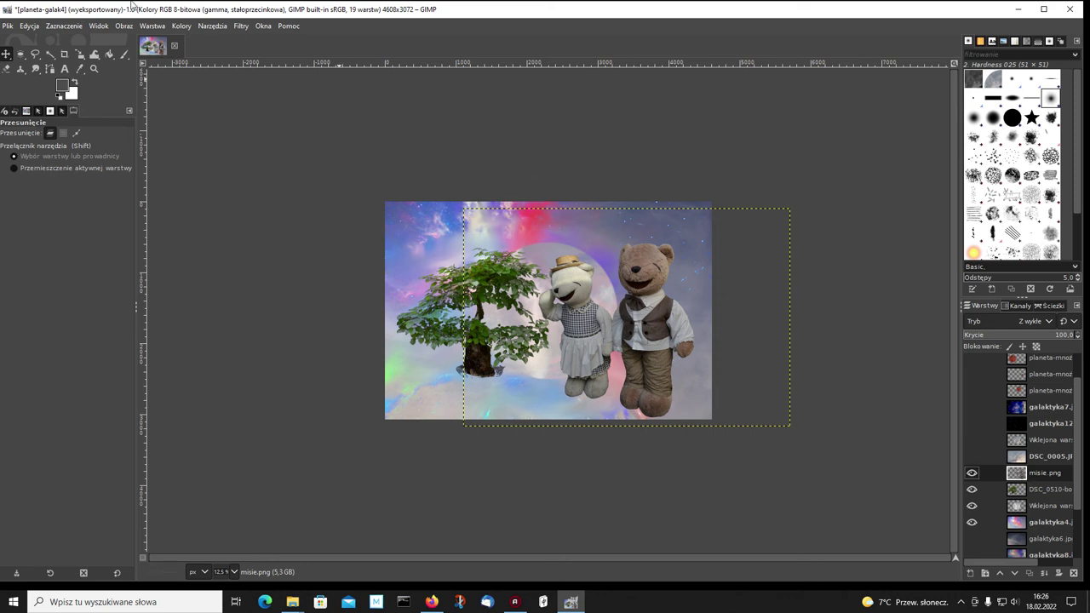
Scale the teddy bears layer down proportionally
left_click(80, 54)
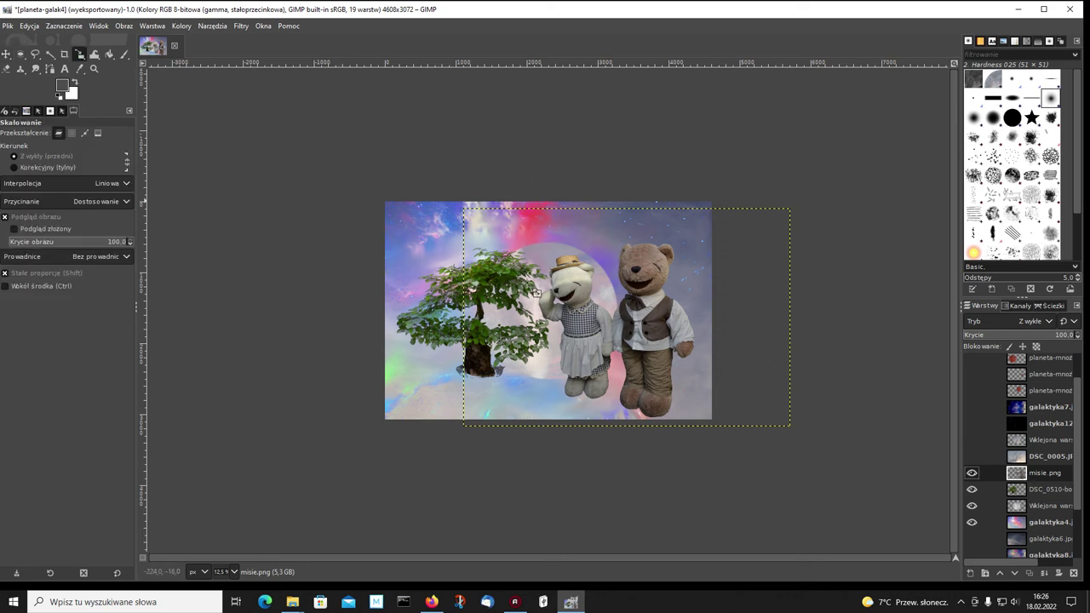
left_click(614, 325)
left_click_drag(629, 426, 627, 363)
left_click(917, 149)
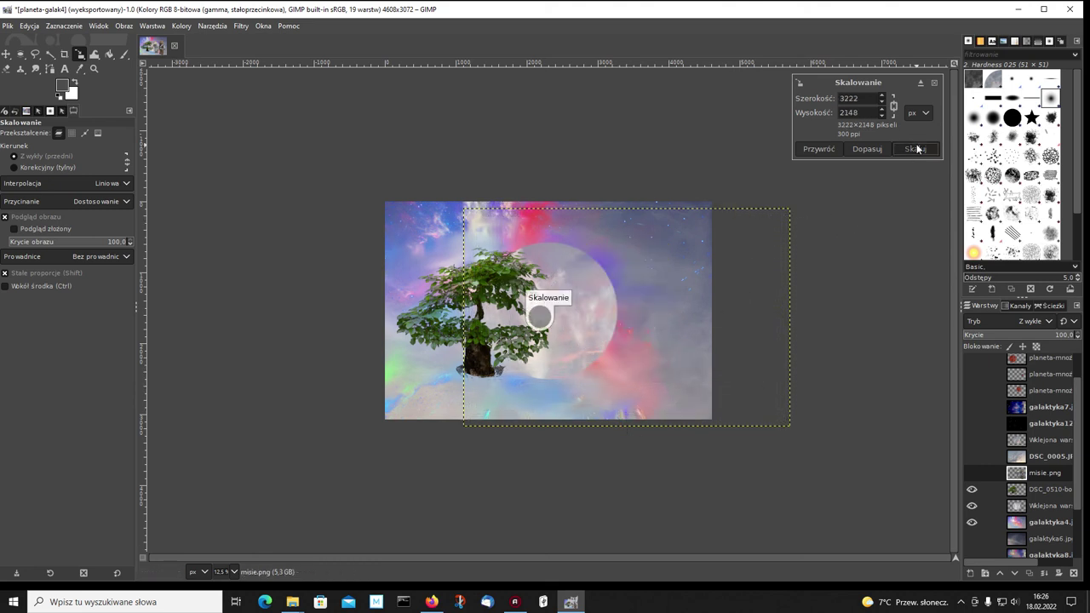
Position the shrunken bears lower and shift the bonsai tree into its final place
left_click(7, 54)
left_click_drag(641, 292, 639, 360)
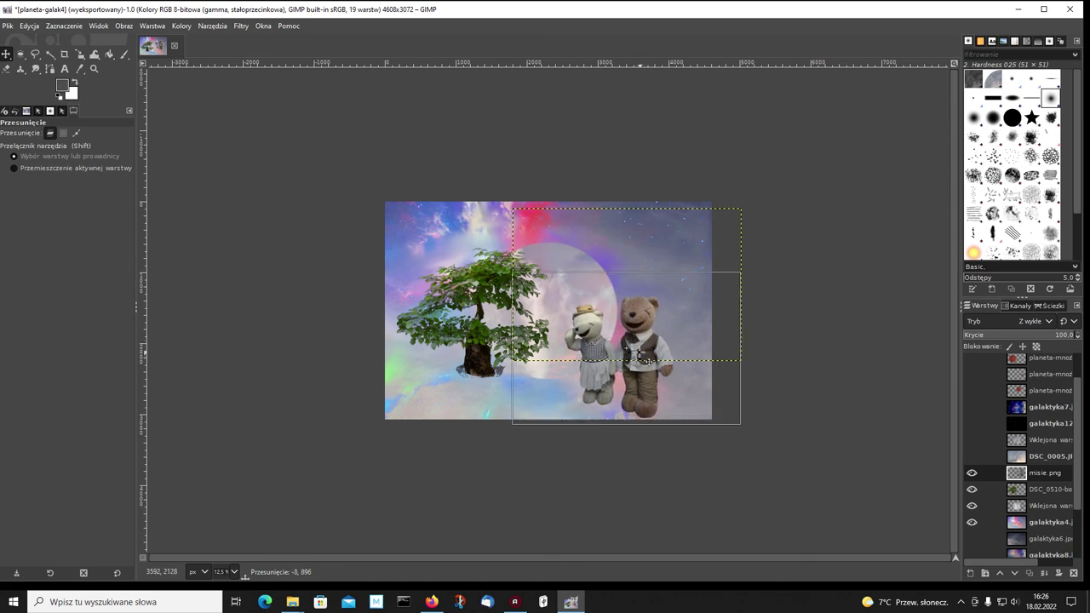
left_click_drag(485, 279, 395, 321)
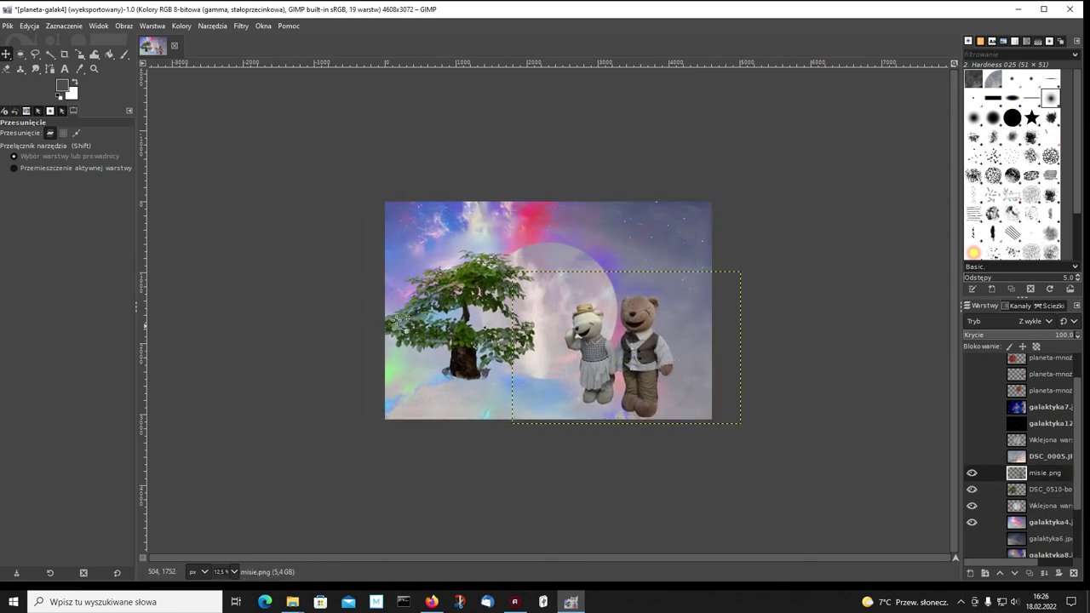
left_click_drag(464, 335, 469, 343)
left_click_drag(644, 352, 649, 352)
left_click_drag(477, 298, 480, 301)
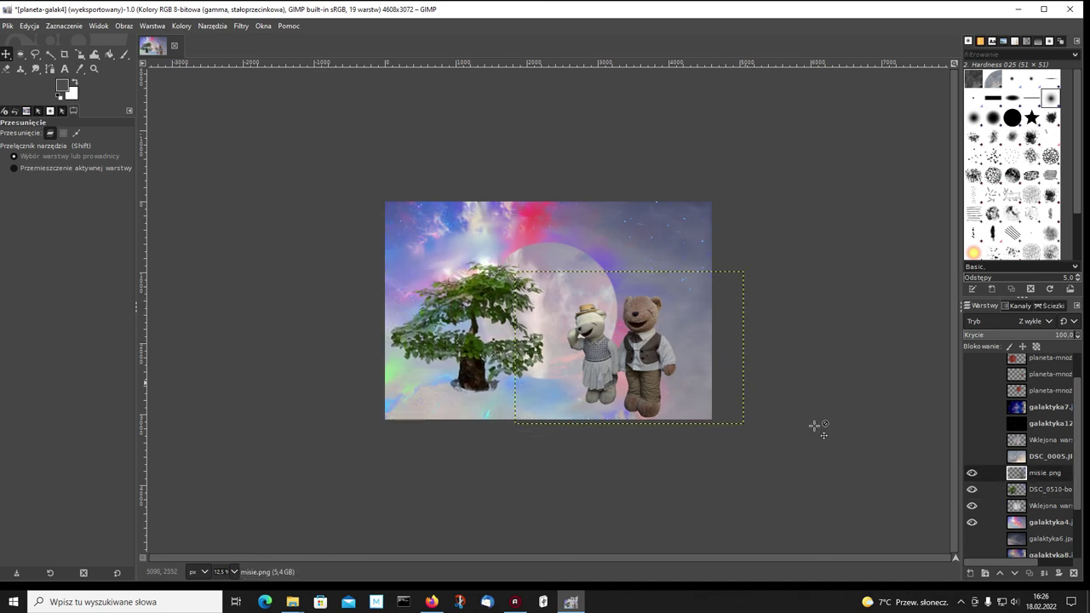
Fit both the bears and bonsai layers to the image size
right_click(1017, 473)
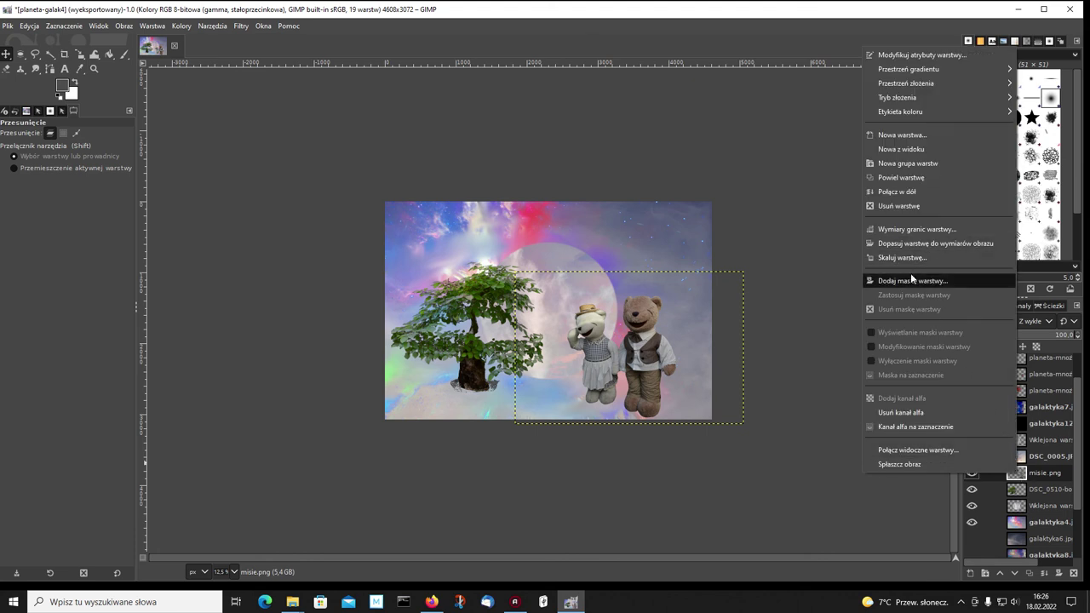
left_click(922, 245)
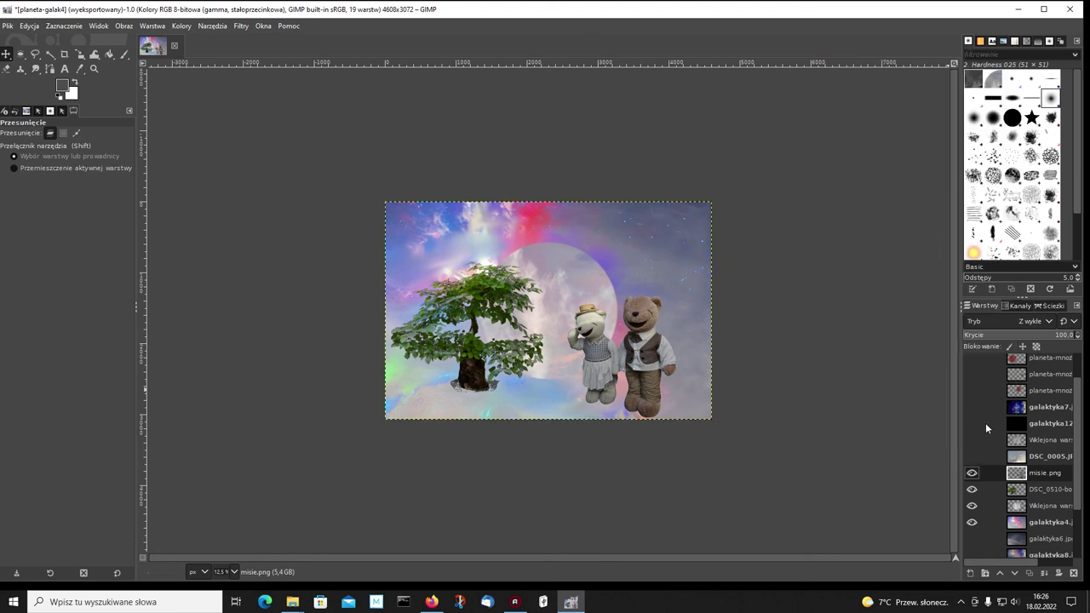
right_click(1013, 489)
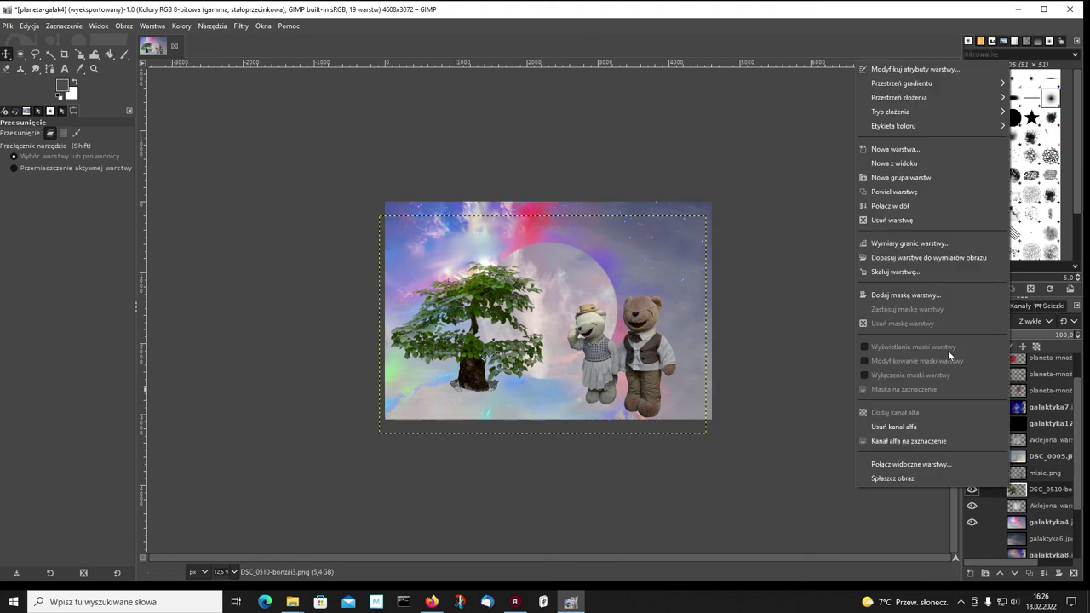
left_click(904, 257)
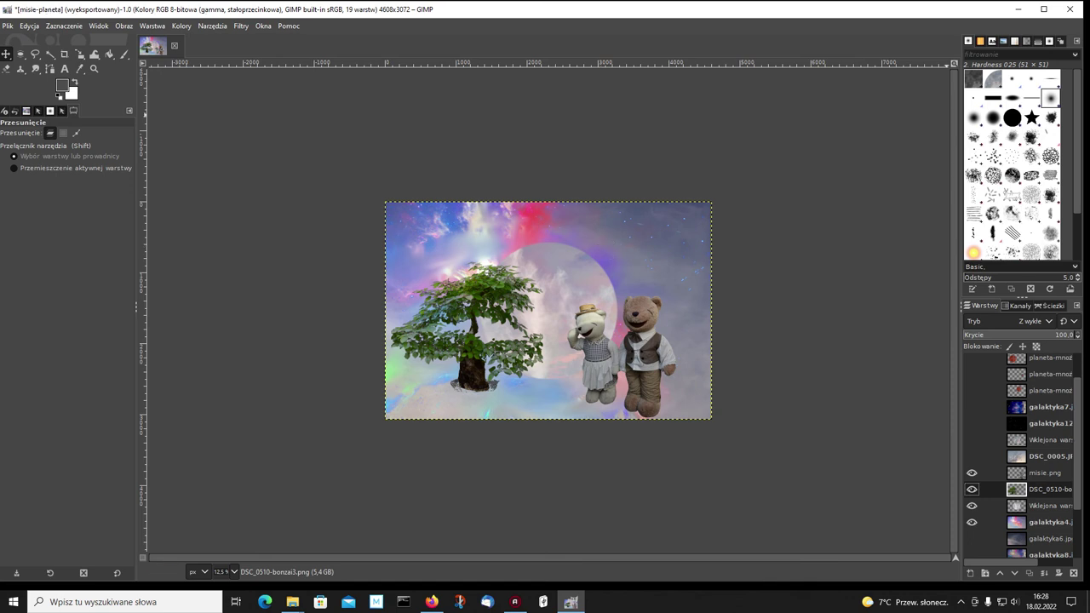
Merge the misie.png bears and bonsai layers down into galaktyka4.jpg
left_click(1015, 472)
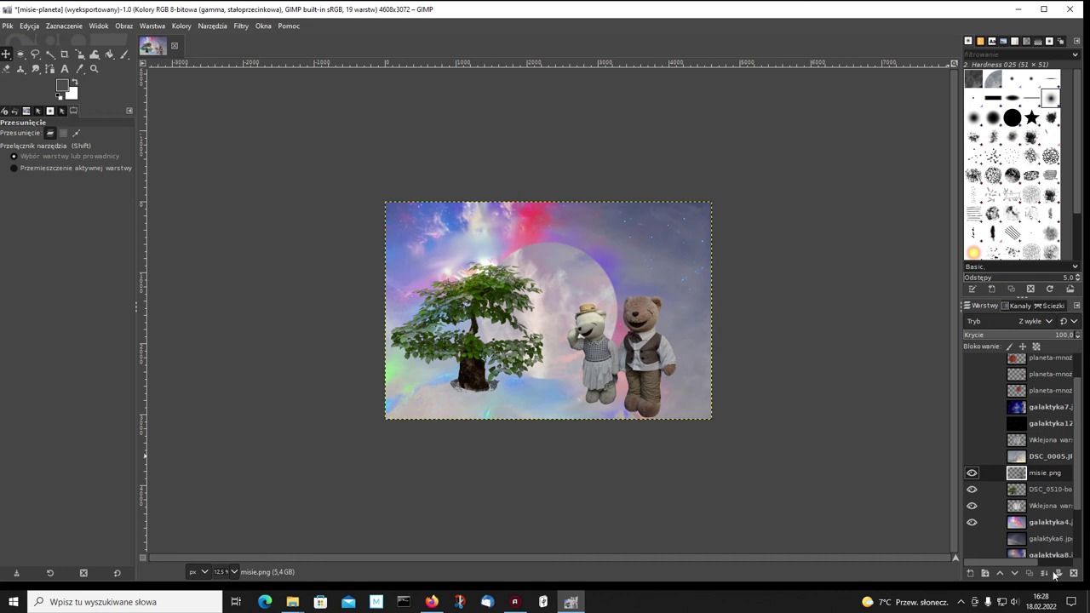
left_click(1045, 574)
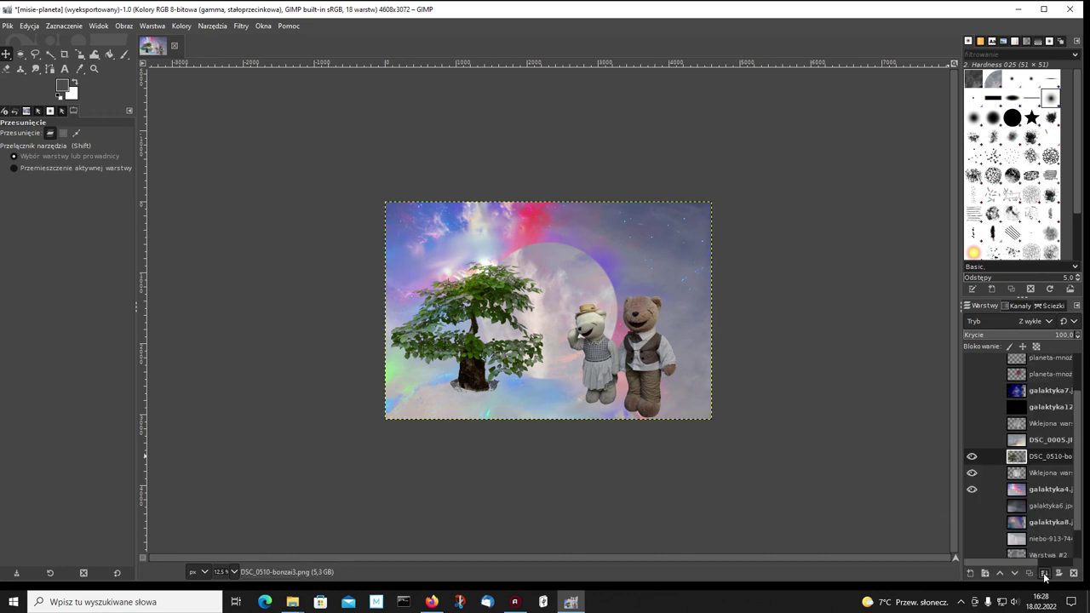
left_click(1044, 574)
left_click(1044, 574)
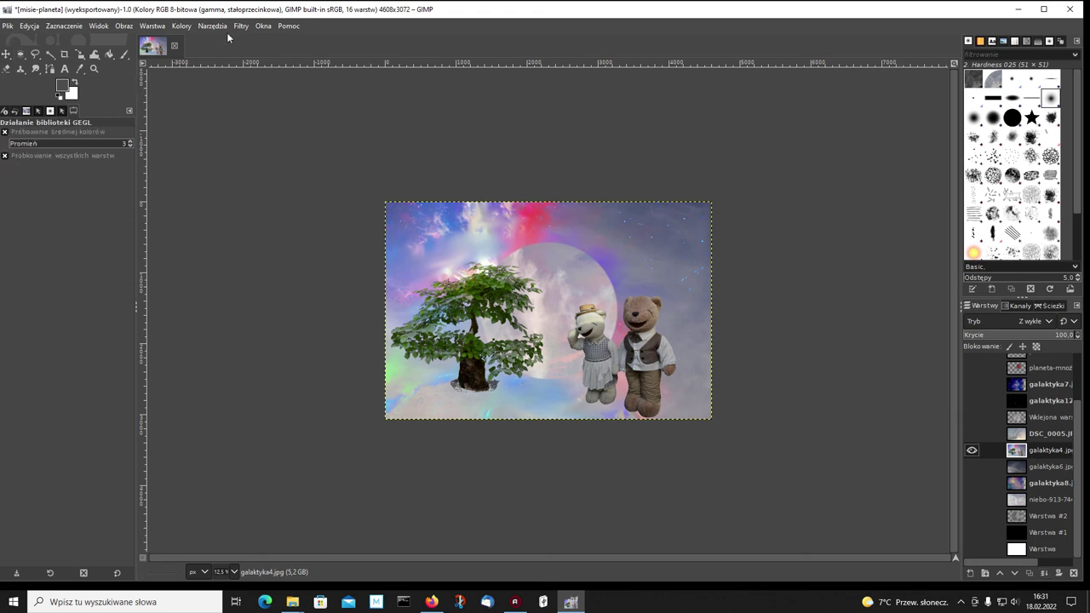
Start the Light and Shadow Vignette filter on the image
left_click(242, 26)
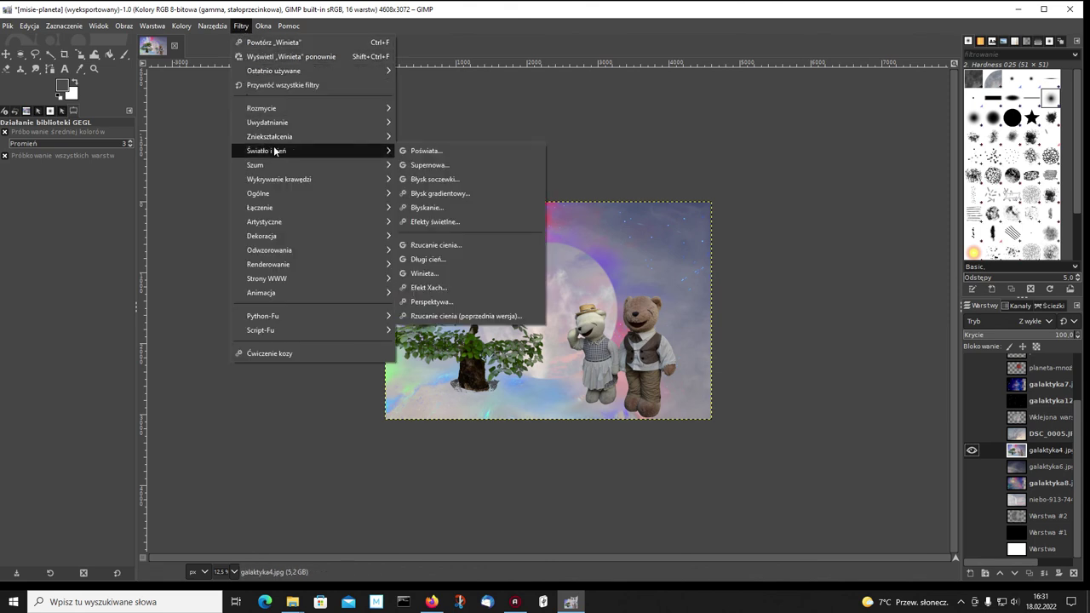
left_click(276, 152)
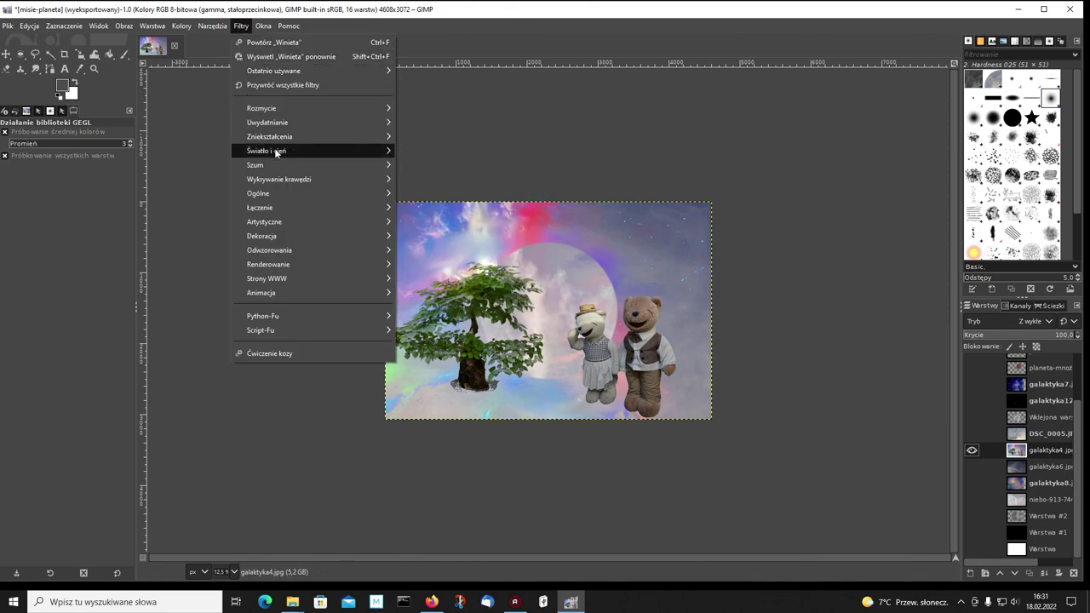
left_click(276, 152)
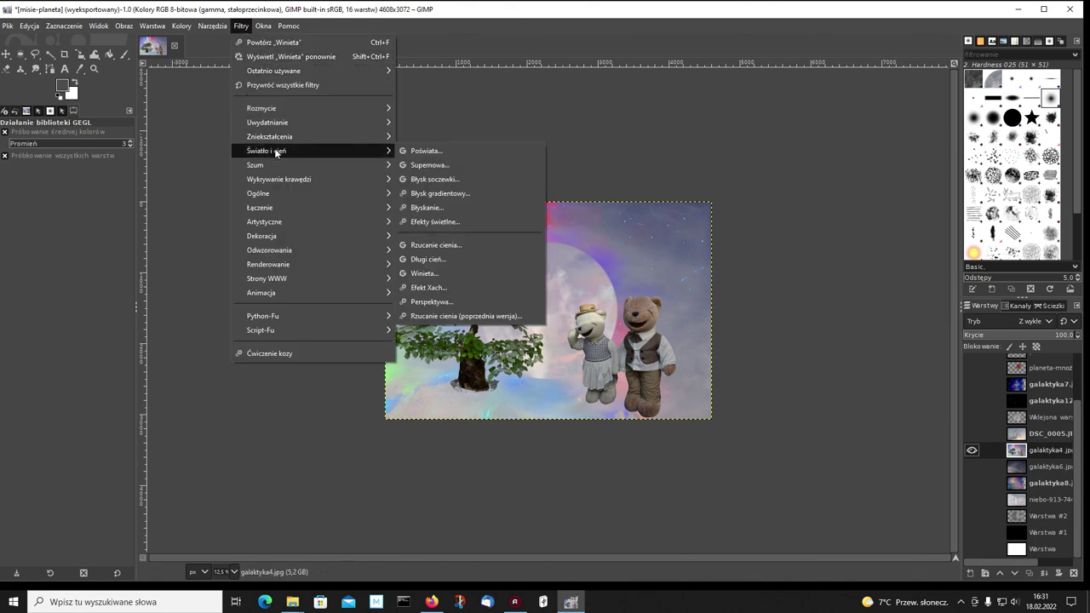
left_click(421, 274)
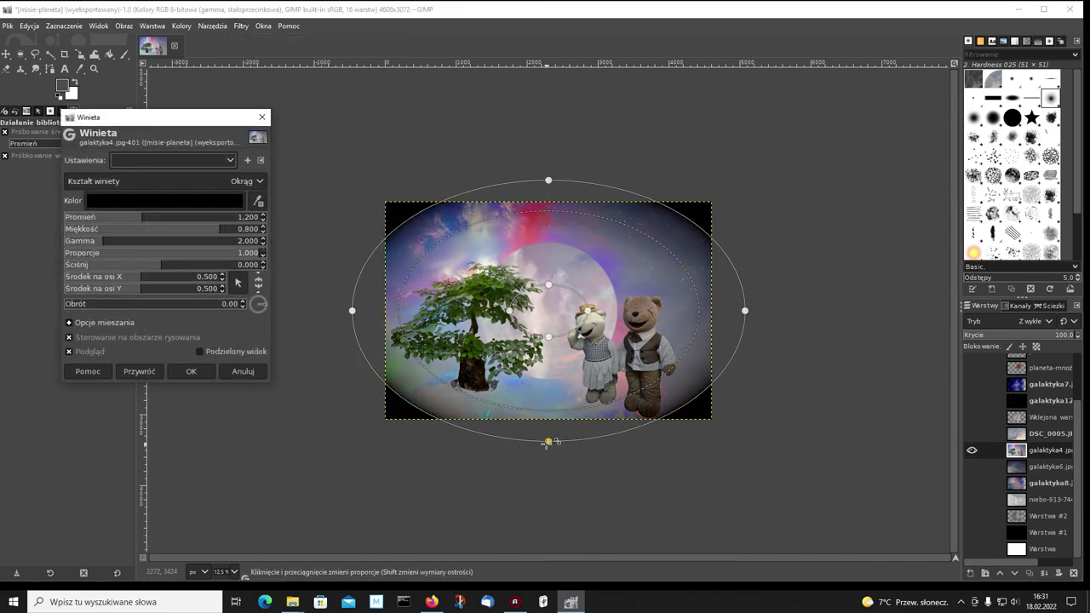
Reshape the vignette oval by narrowing its sides and flattening top and bottom
left_click_drag(549, 441, 548, 437)
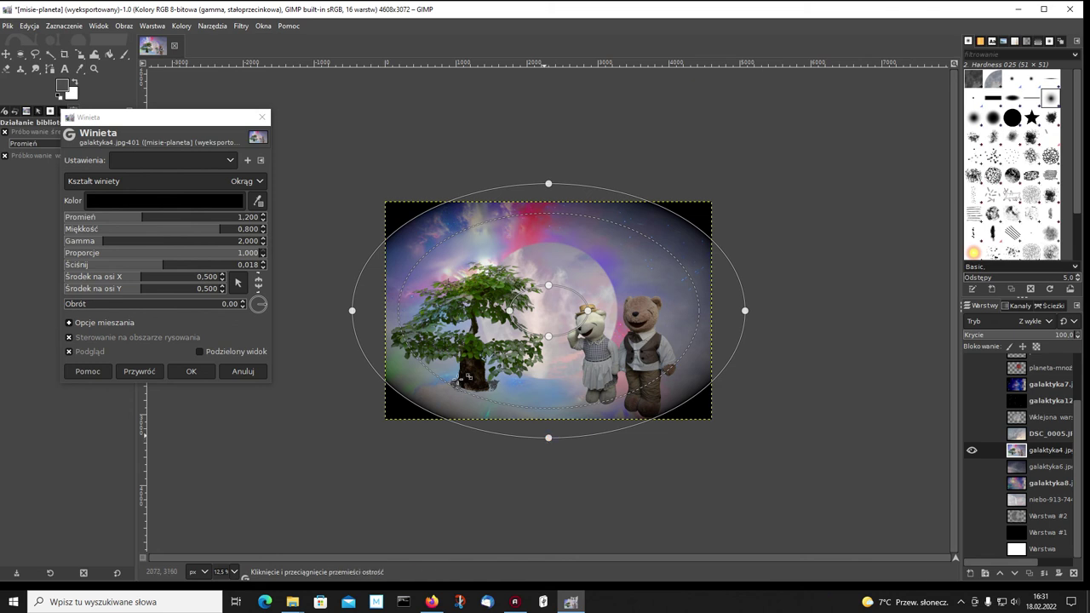
left_click_drag(353, 310, 374, 310)
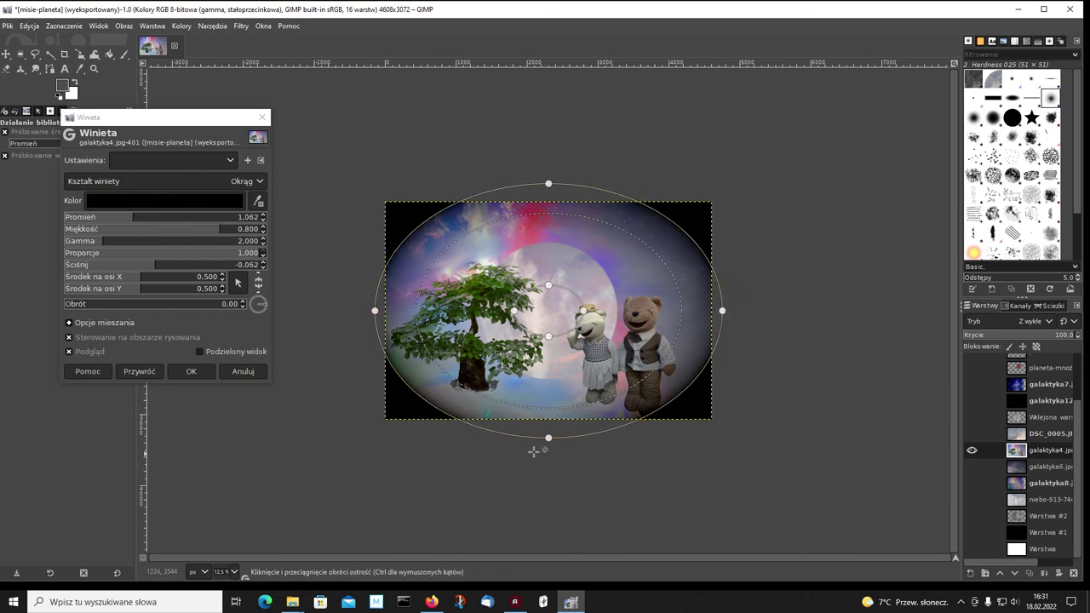
left_click_drag(549, 438, 548, 424)
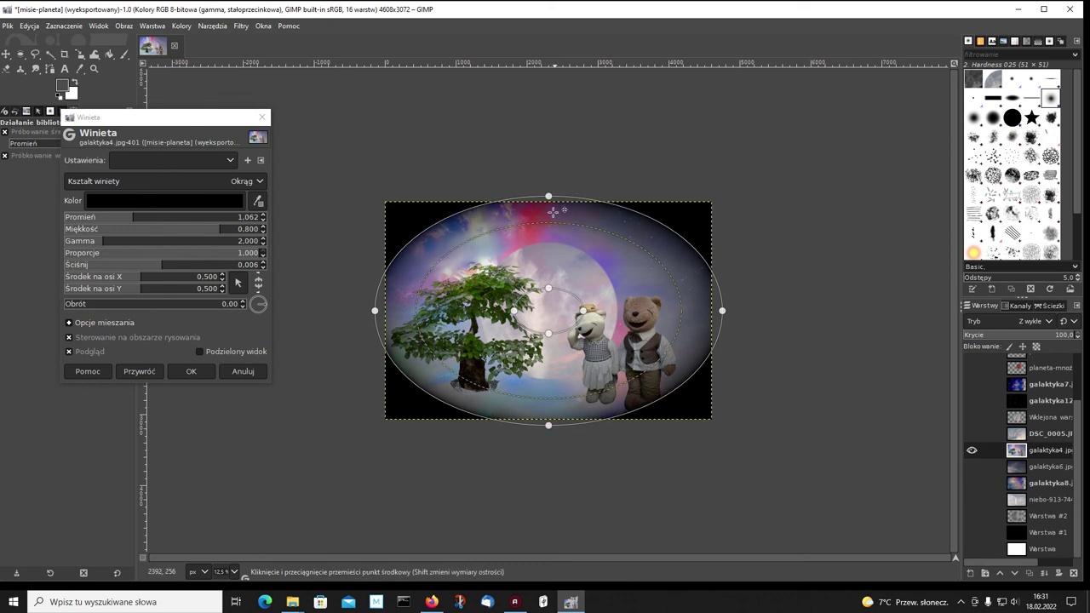
left_click_drag(548, 196, 548, 201)
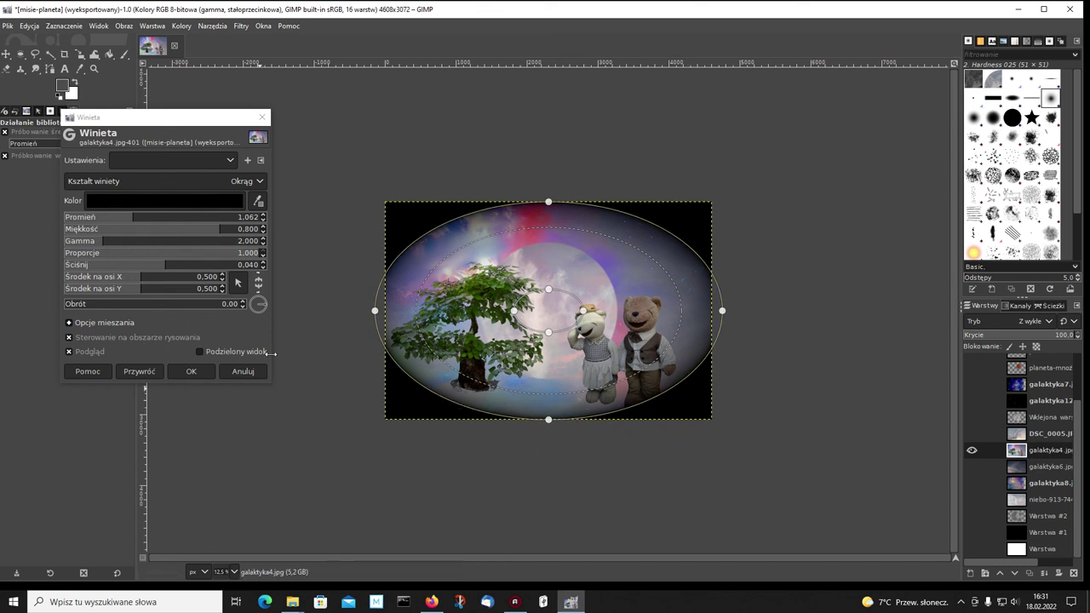
Reset the vignette, reshape it narrower and flatter, and bring up its colour chooser
left_click(139, 371)
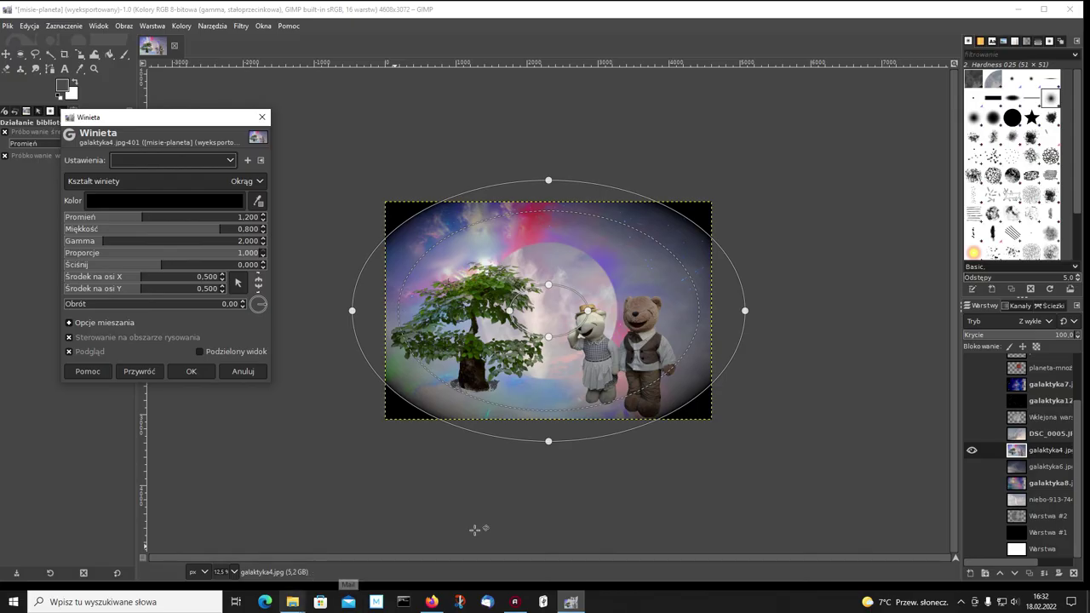
left_click_drag(548, 442, 548, 428)
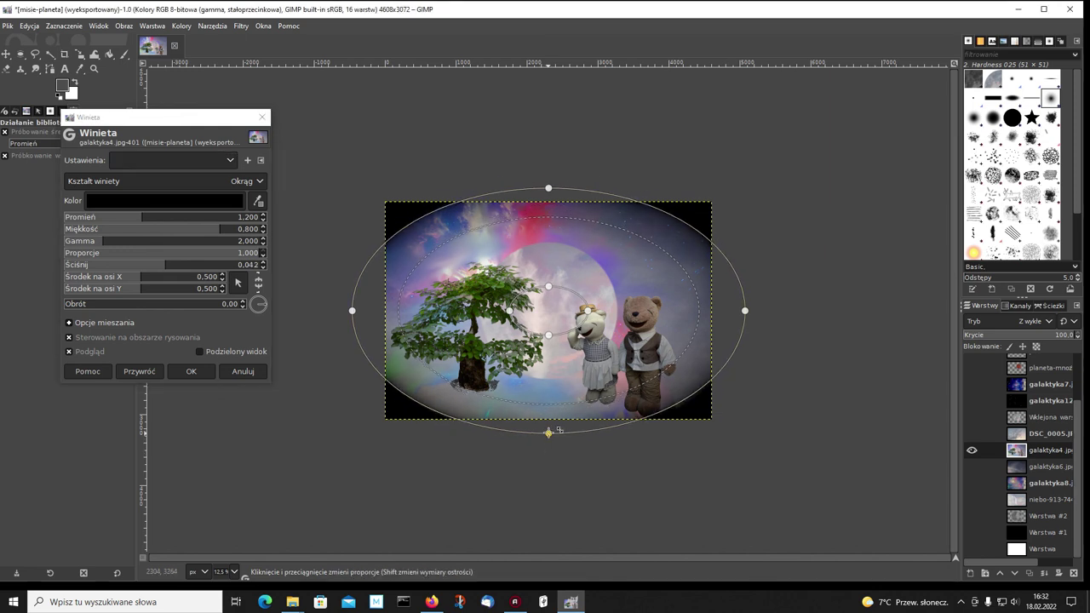
left_click_drag(353, 310, 379, 310)
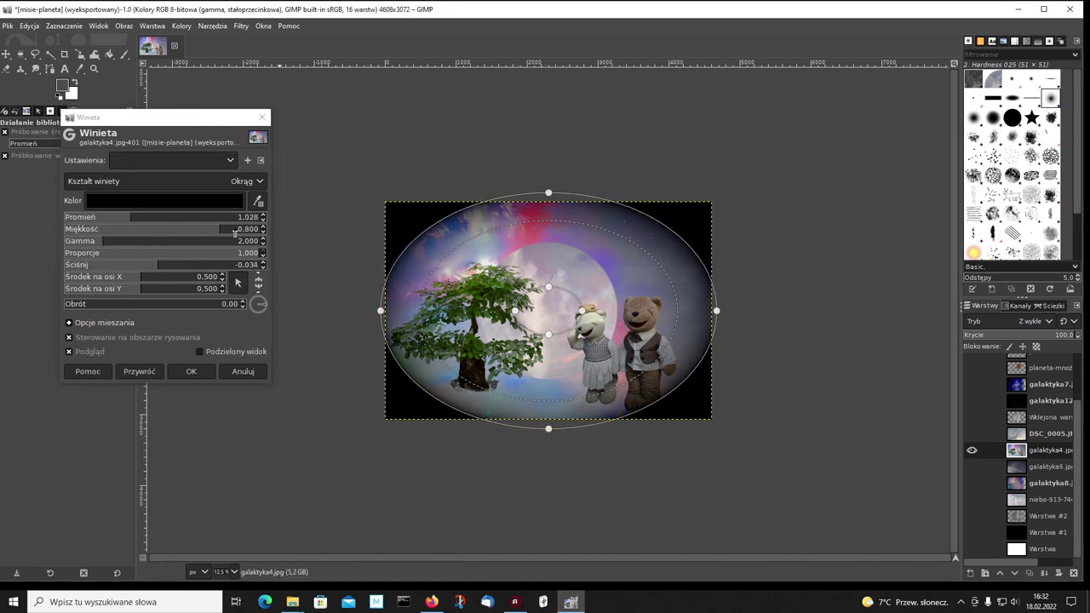
left_click(194, 199)
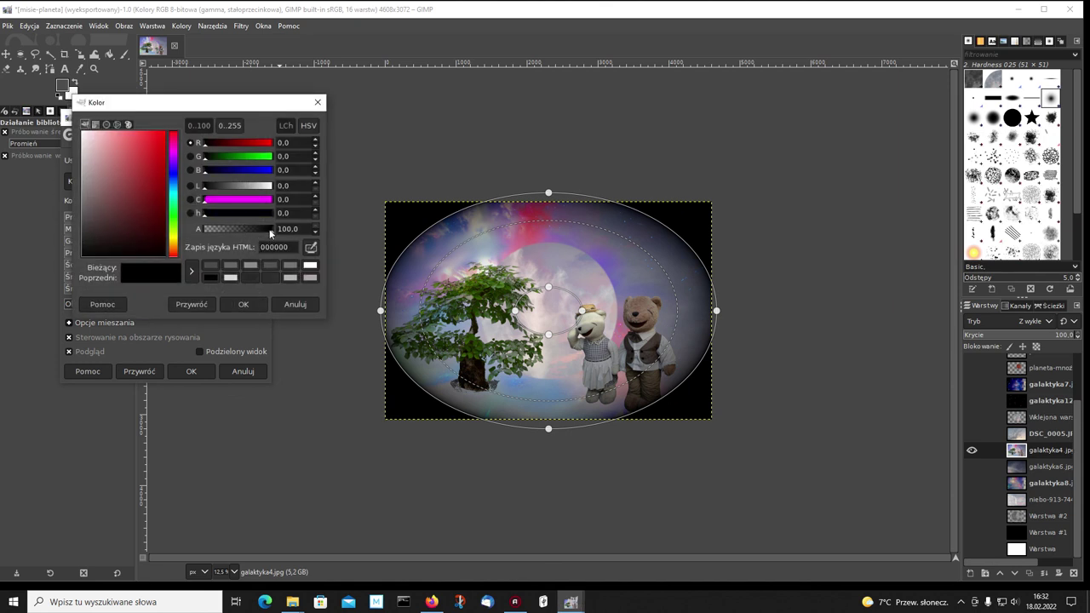
Apply the vignette in black at about 82 alpha
left_click_drag(270, 230, 260, 228)
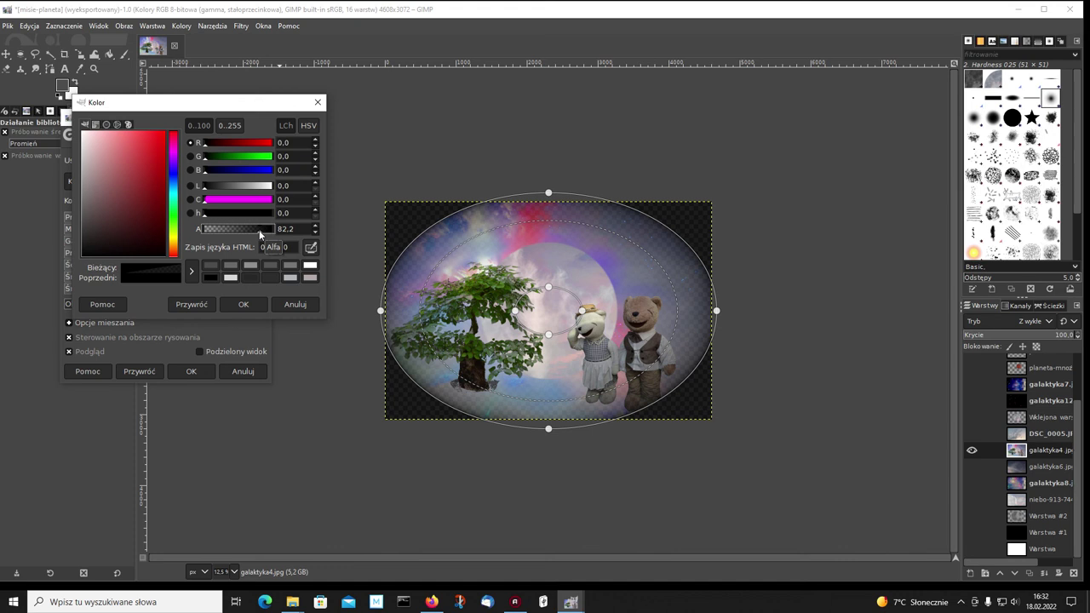
left_click(243, 306)
left_click(202, 372)
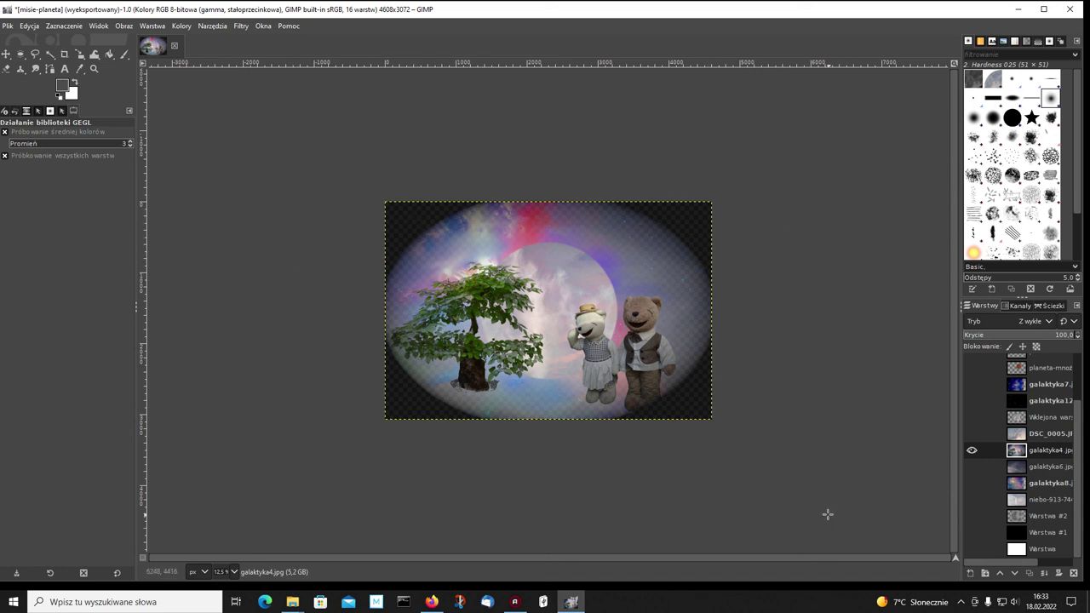
Preview the white, black and galaktyka6 layers underneath, then leave galaktyka8 visible behind the vignette
left_click(971, 549)
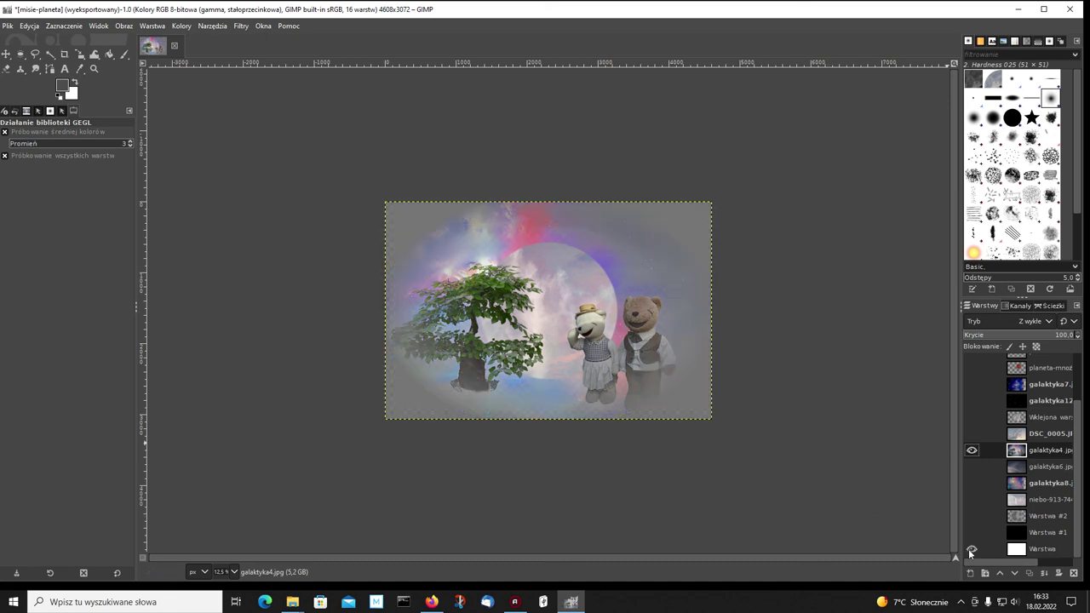
left_click(970, 550)
left_click(971, 532)
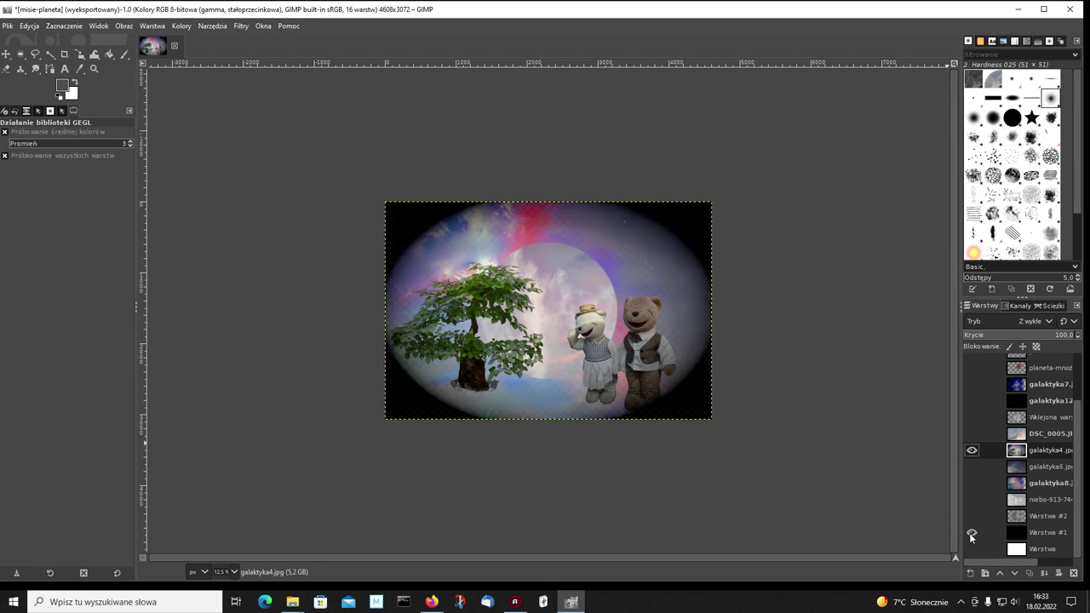
left_click(970, 533)
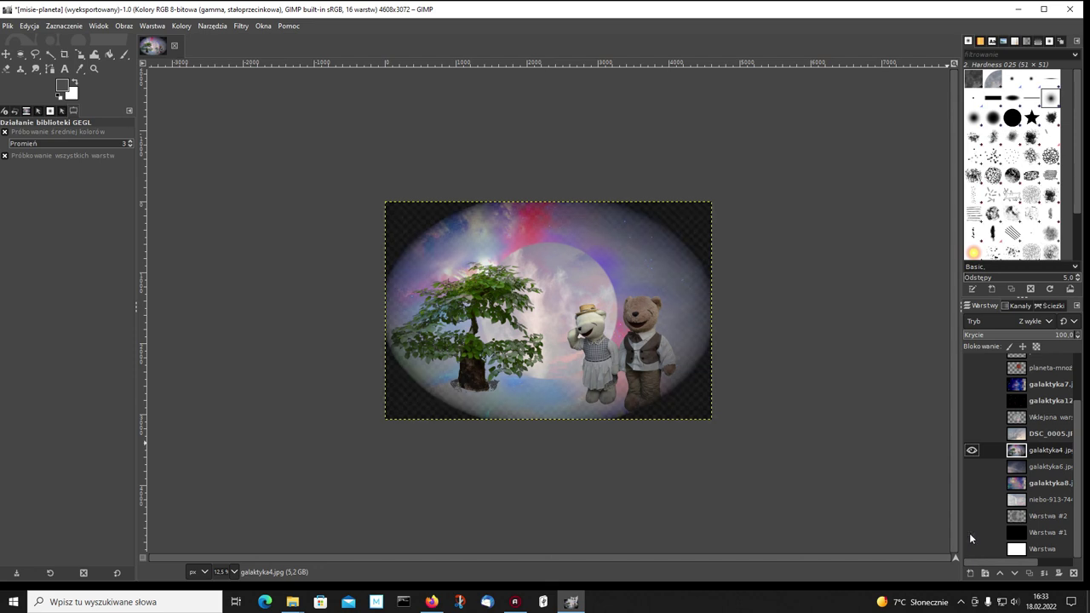
left_click(971, 467)
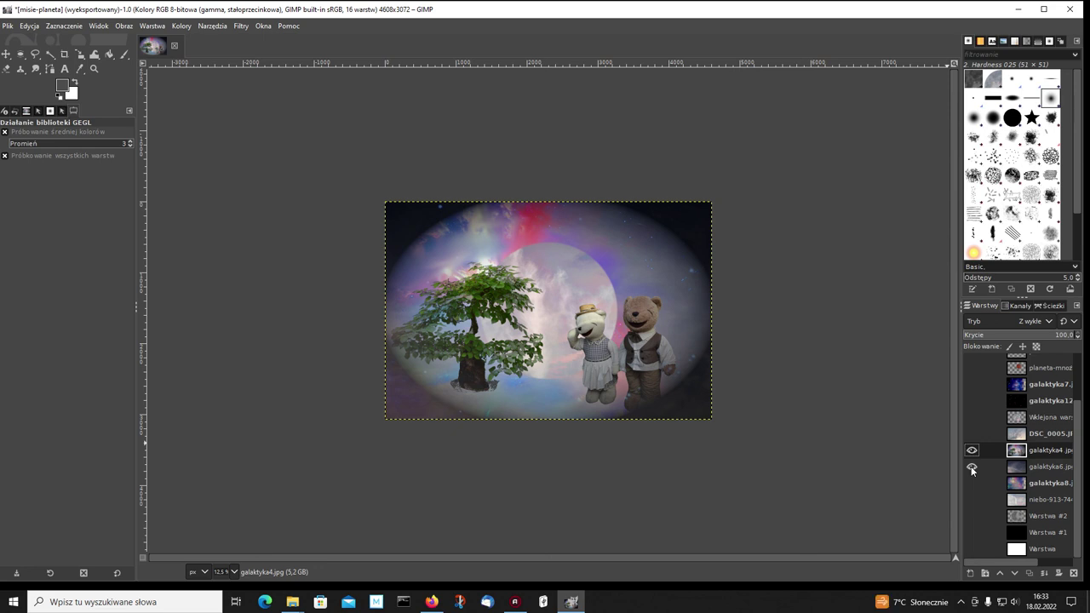
left_click(971, 467)
left_click(972, 483)
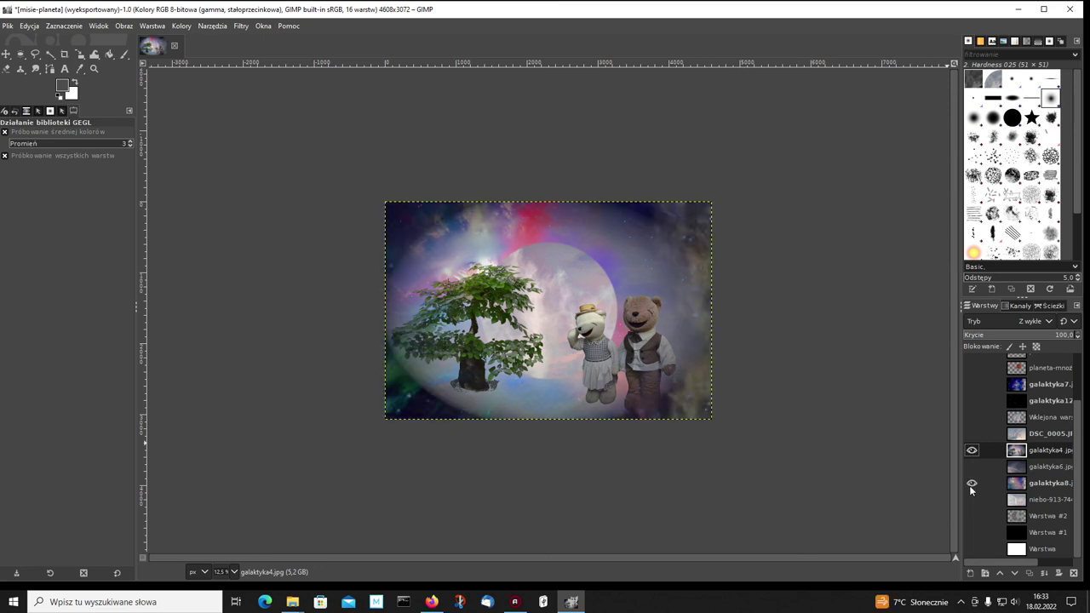